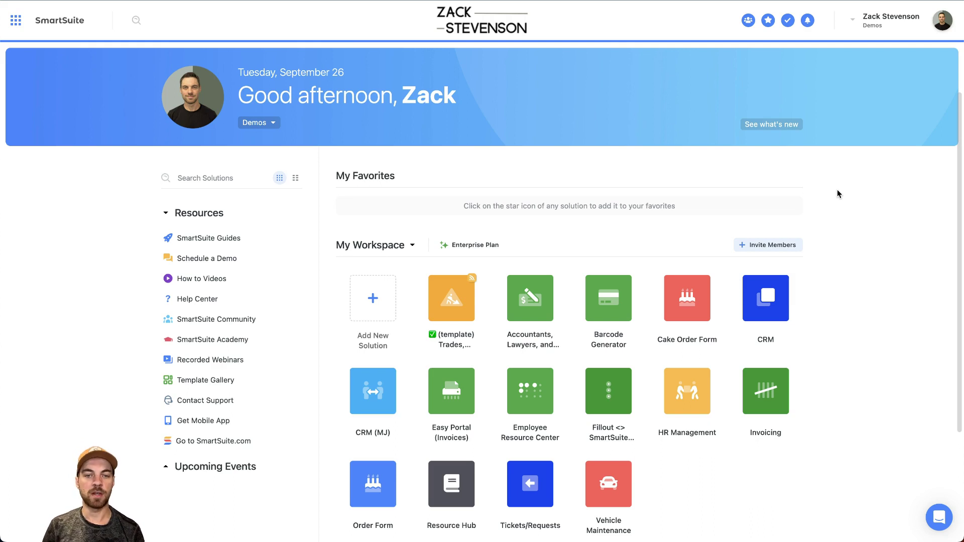
# - Scroll down the workspace home page to reach the Add New Solution tile
pyautogui.scroll(-1, 387, 198)
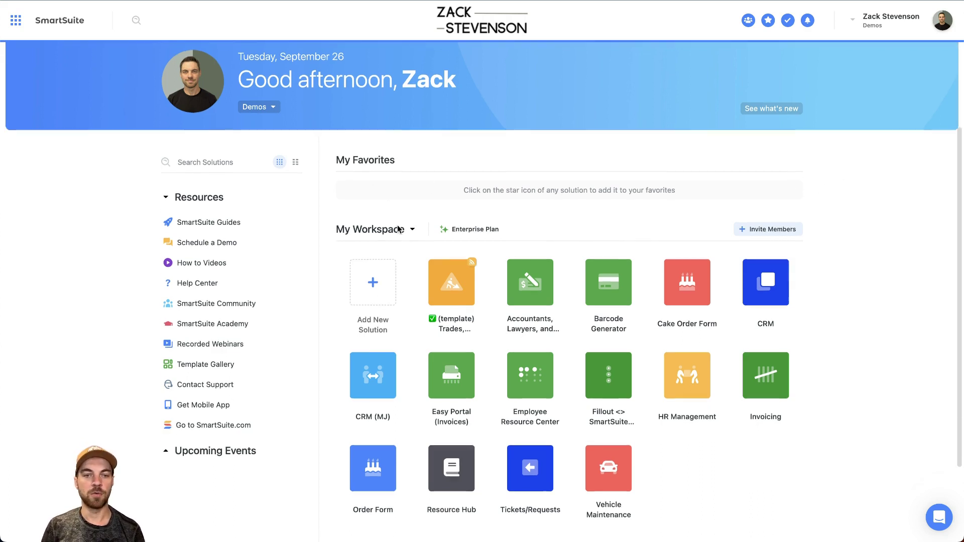
# - Create a blank solution from scratch named 'Employee Resource Center.'
pyautogui.click(368, 282)
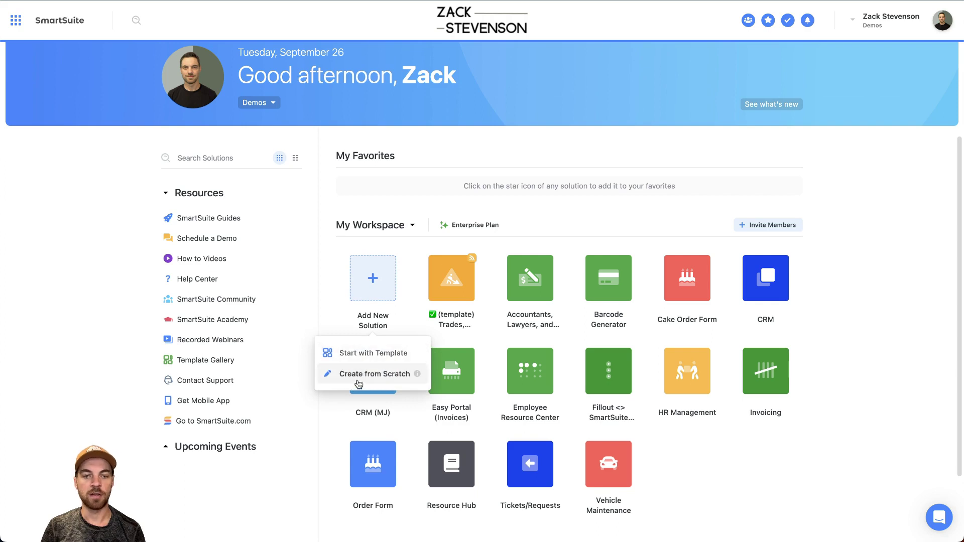
pyautogui.click(375, 374)
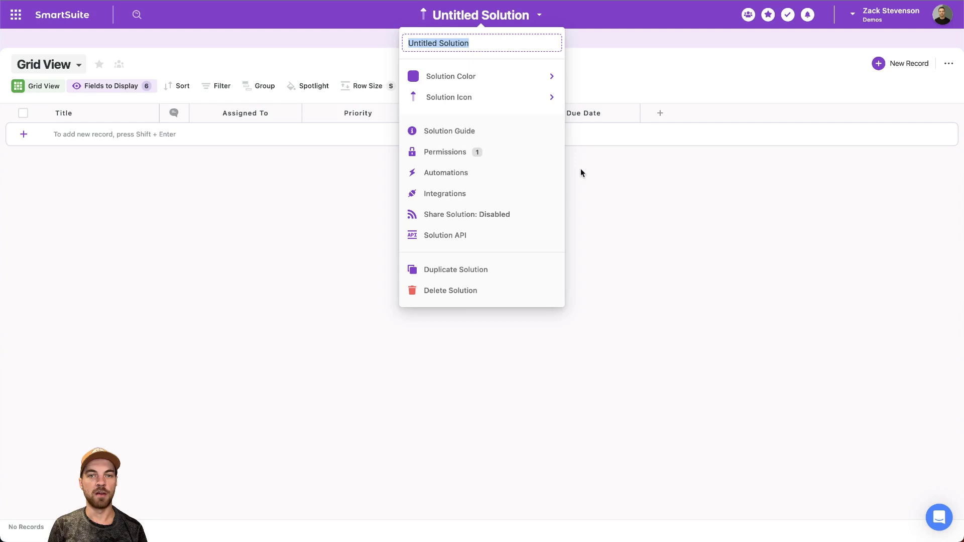
pyautogui.write('Empl')
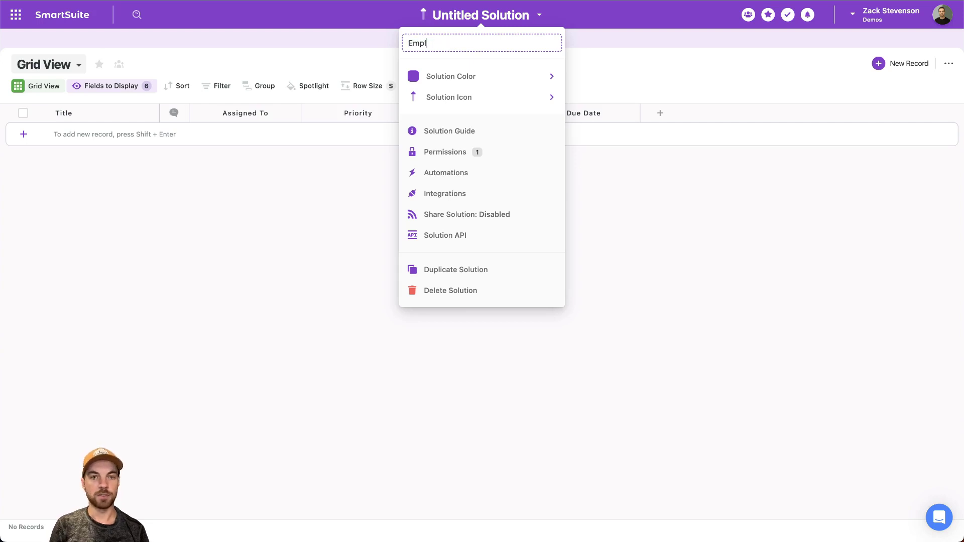
pyautogui.write('oyee Re')
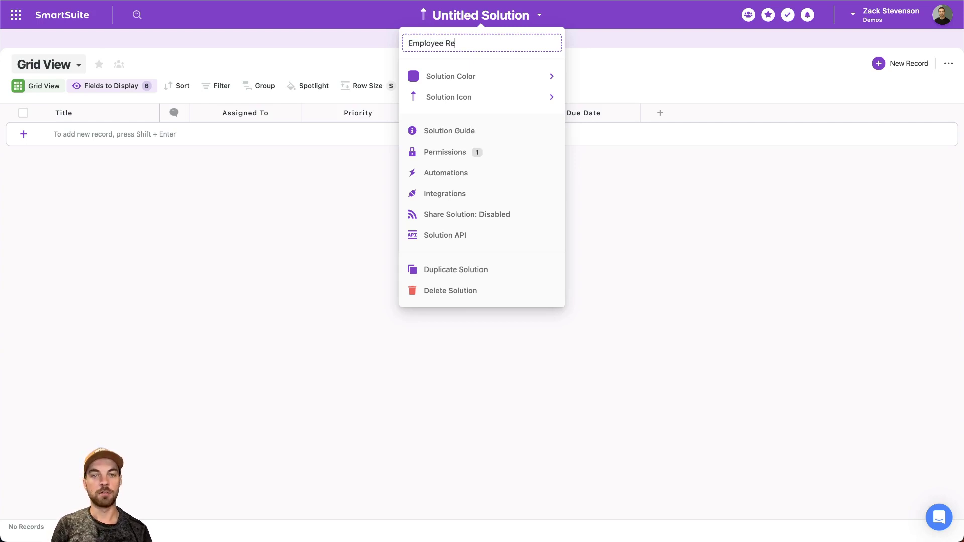
pyautogui.write('source Center.')
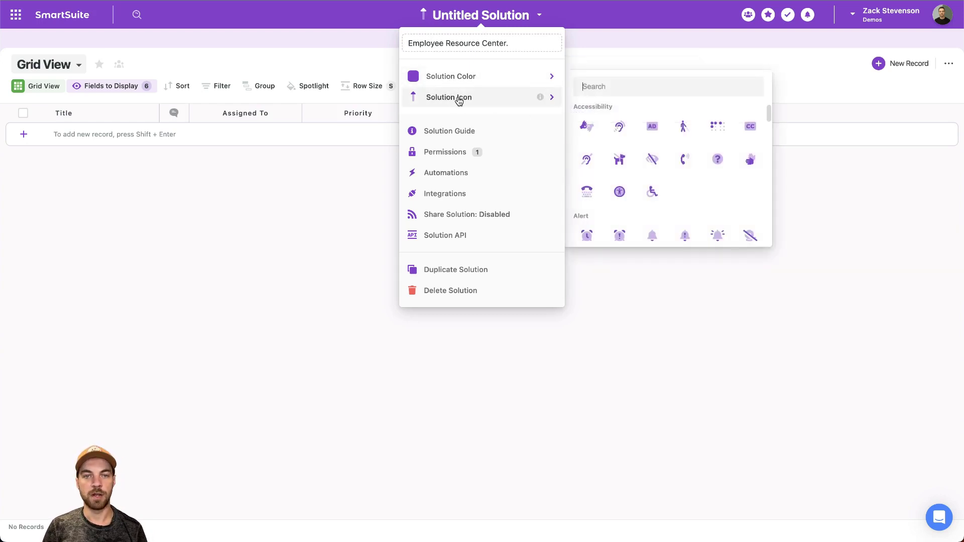
pyautogui.moveTo(480, 75)
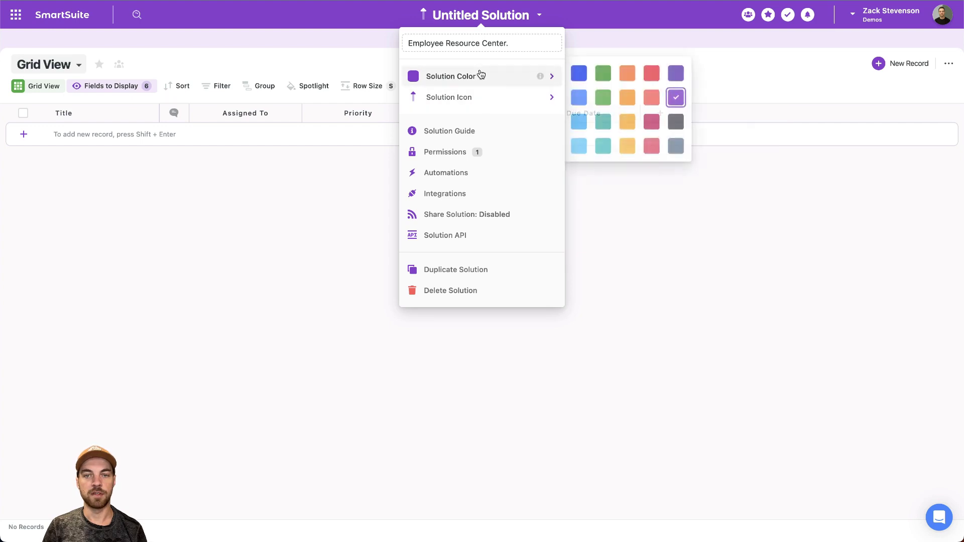
pyautogui.click(355, 182)
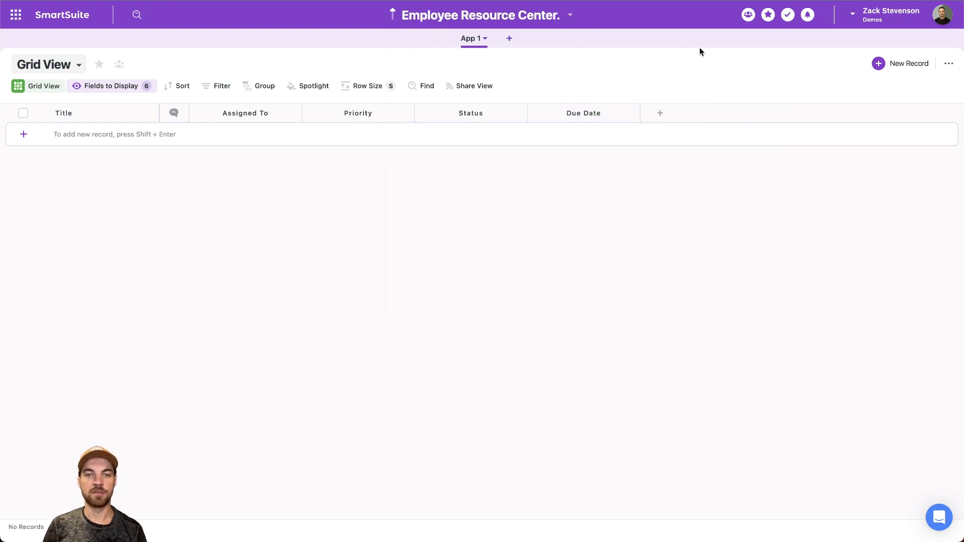
# - Rename the app from App 1 to Resources
pyautogui.click(484, 39)
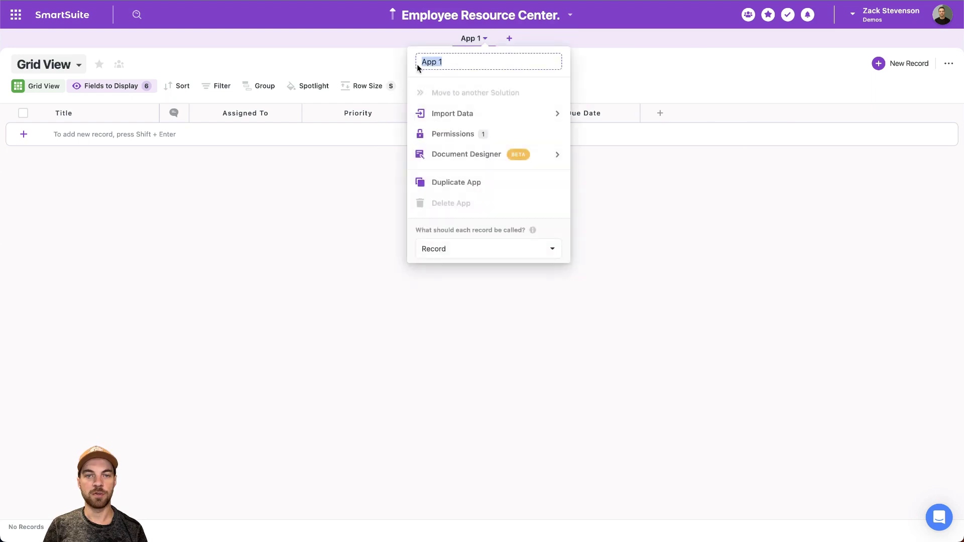
pyautogui.write('Reso')
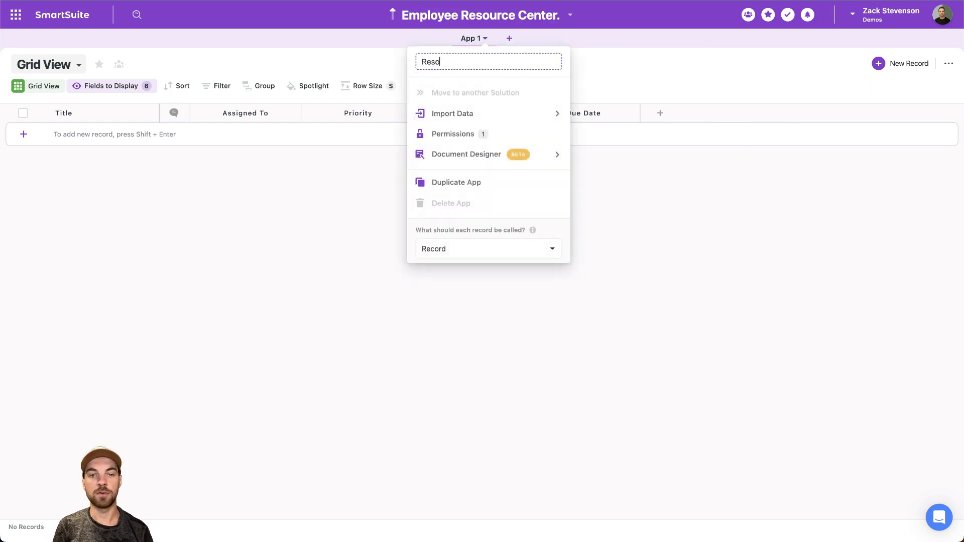
pyautogui.write('urces')
pyautogui.press('Return')
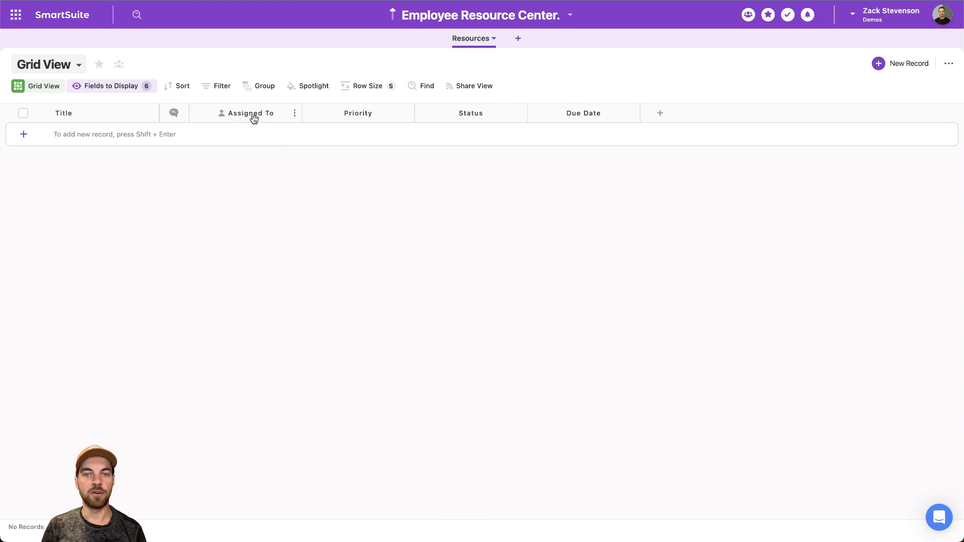
# - Delete the Assigned To, Priority and Due Date fields, leaving Title and Status
pyautogui.click(224, 113)
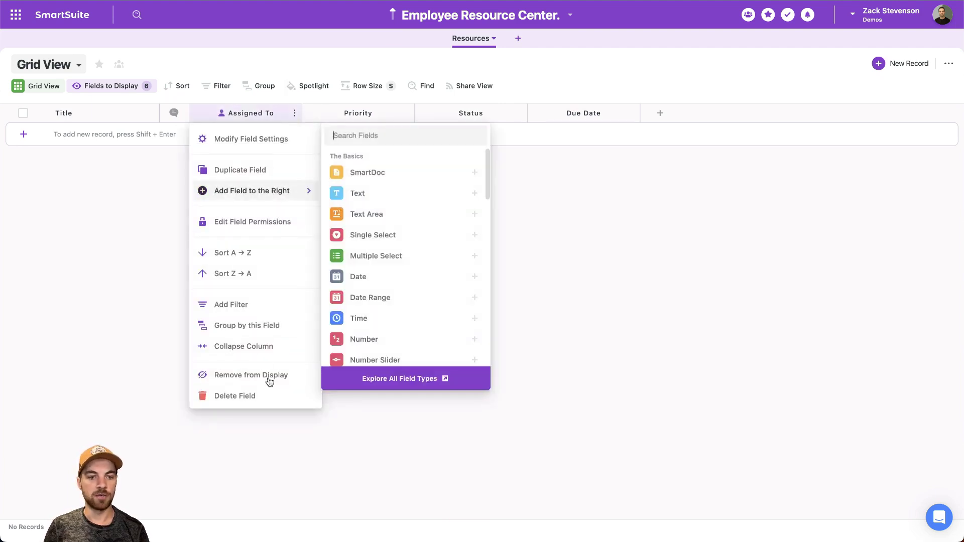
pyautogui.click(264, 395)
pyautogui.click(520, 327)
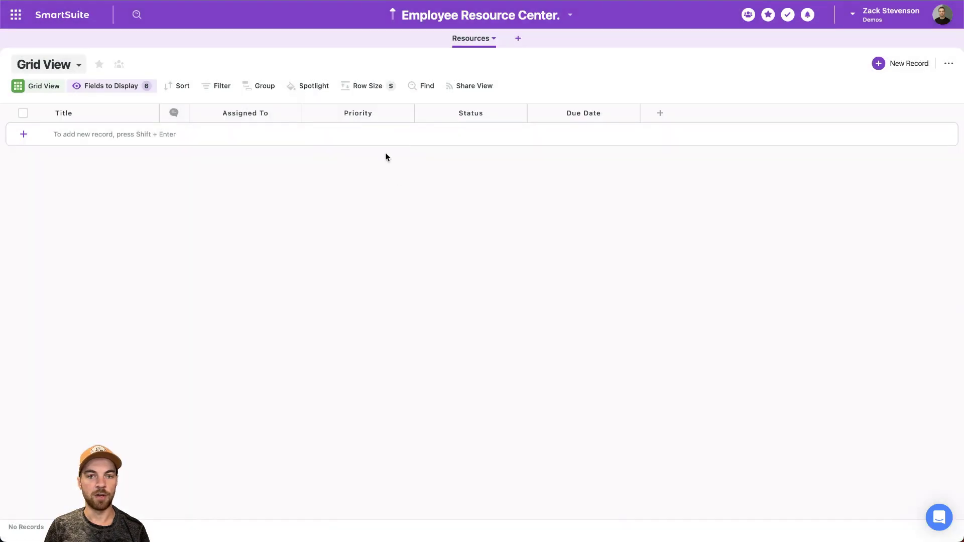
pyautogui.click(285, 117)
pyautogui.click(281, 396)
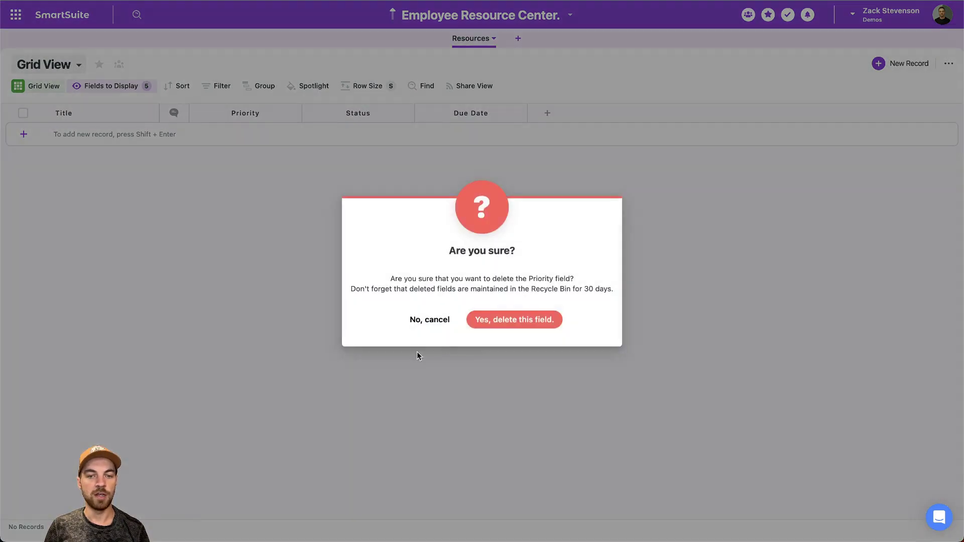
pyautogui.click(545, 319)
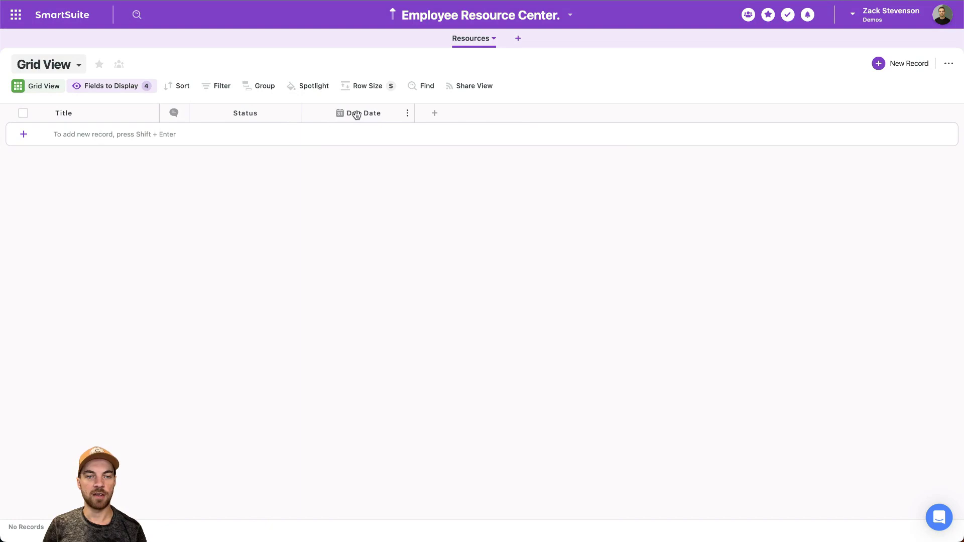
pyautogui.click(357, 115)
pyautogui.click(347, 396)
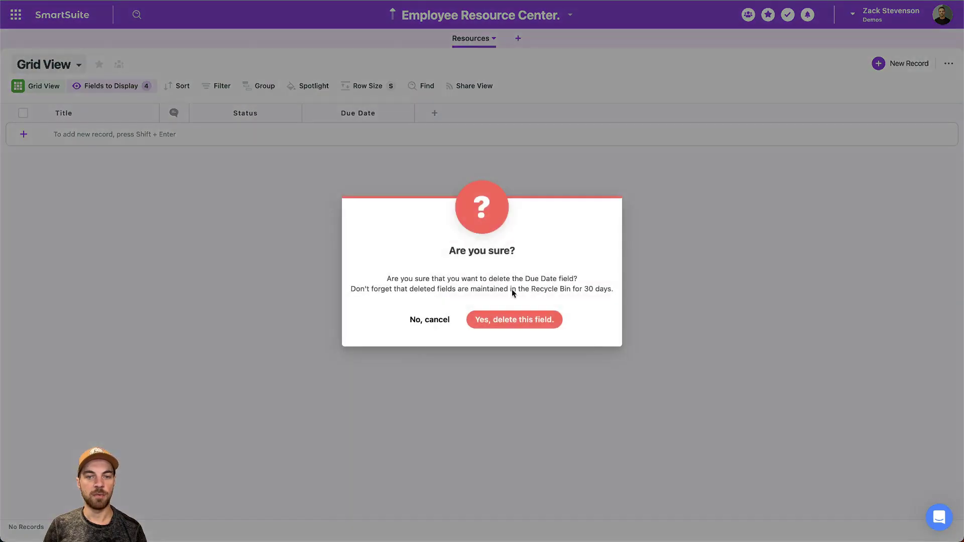
pyautogui.click(508, 324)
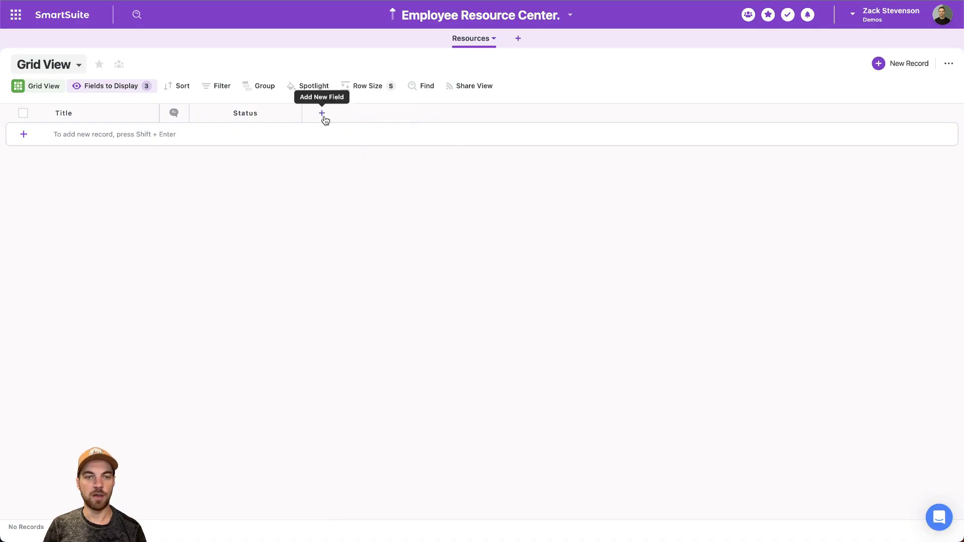
# - Add a new Single Select field named Category
pyautogui.click(323, 116)
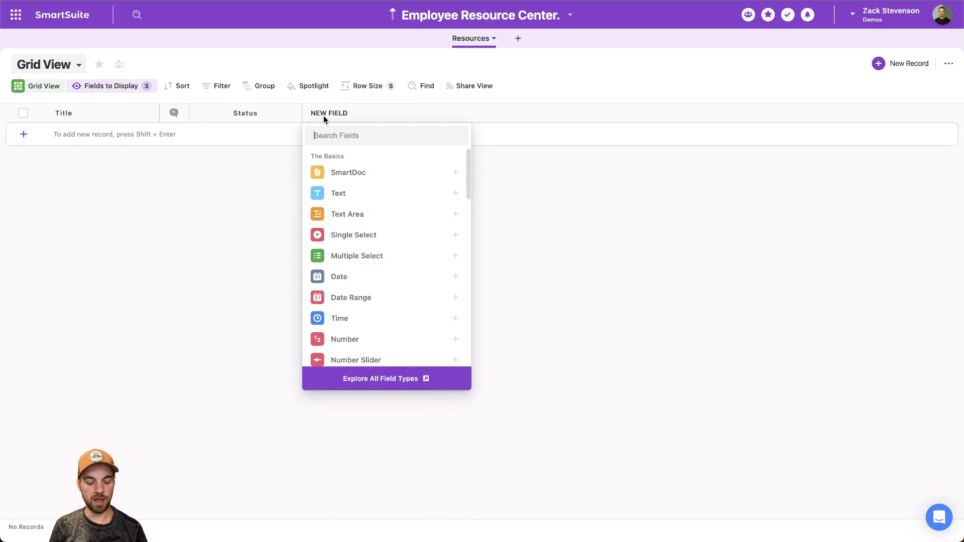
pyautogui.write('sin')
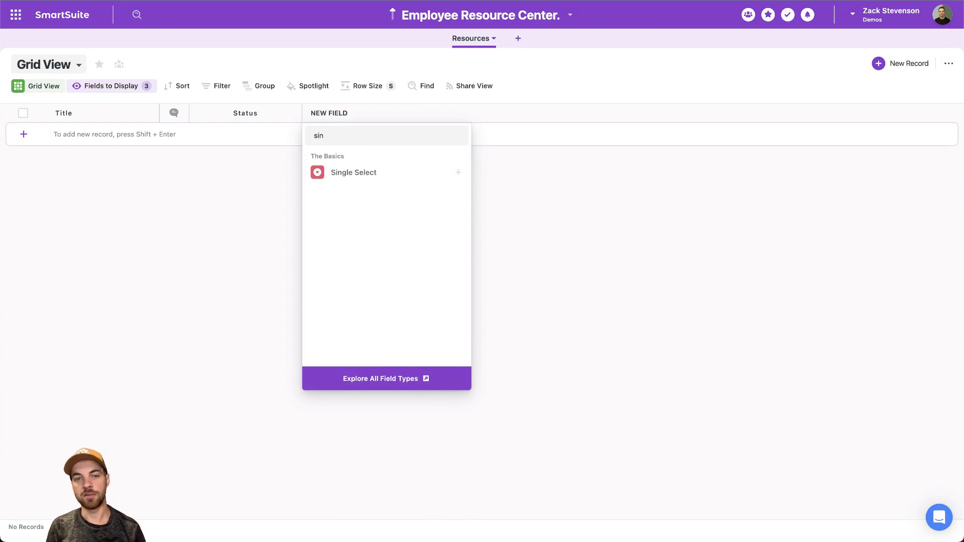
pyautogui.click(364, 173)
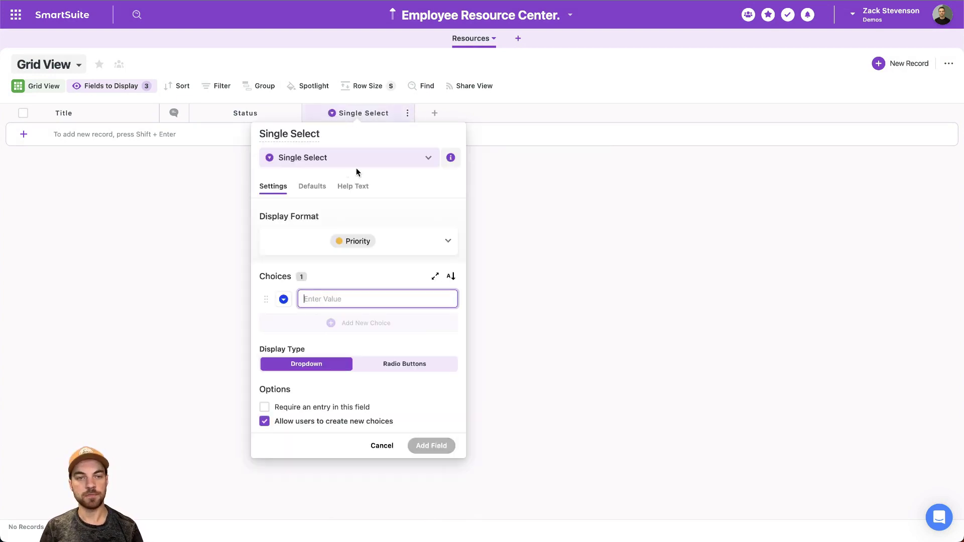
pyautogui.moveTo(345, 137); pyautogui.dragTo(258, 135)
pyautogui.write('Category')
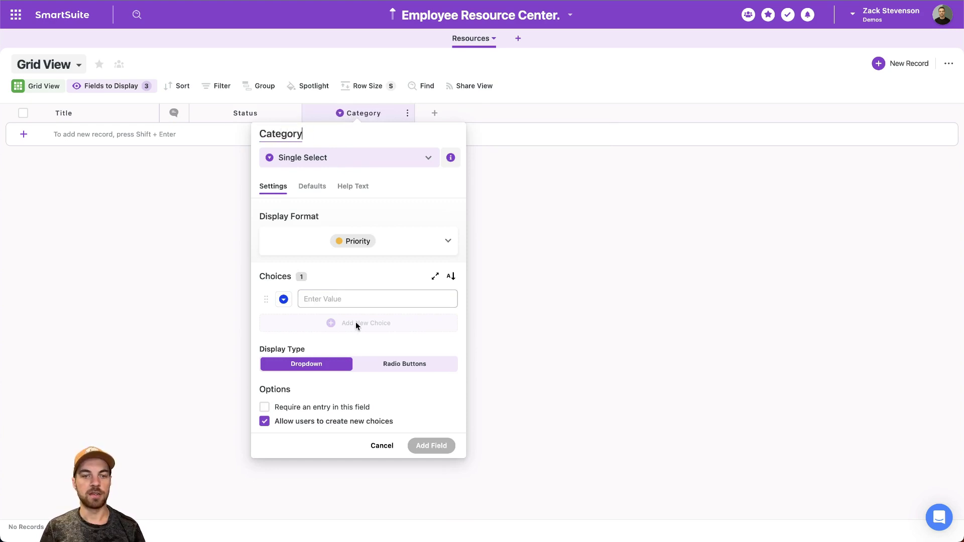
# - Enter the choices SOP, Training, Comp. & Benfits, Forms and Policy, then save the field
pyautogui.click(360, 301)
pyautogui.write('SOP')
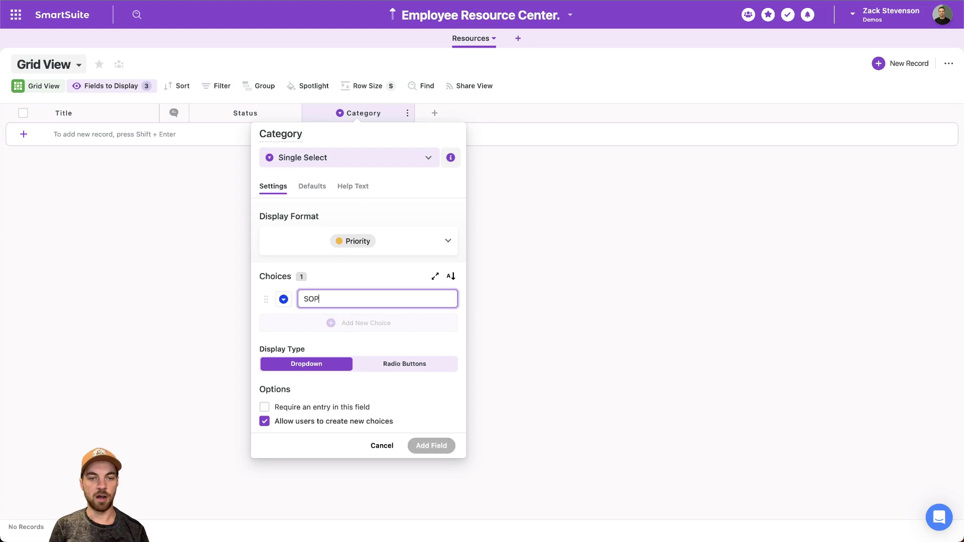
pyautogui.press('Return')
pyautogui.write('Training')
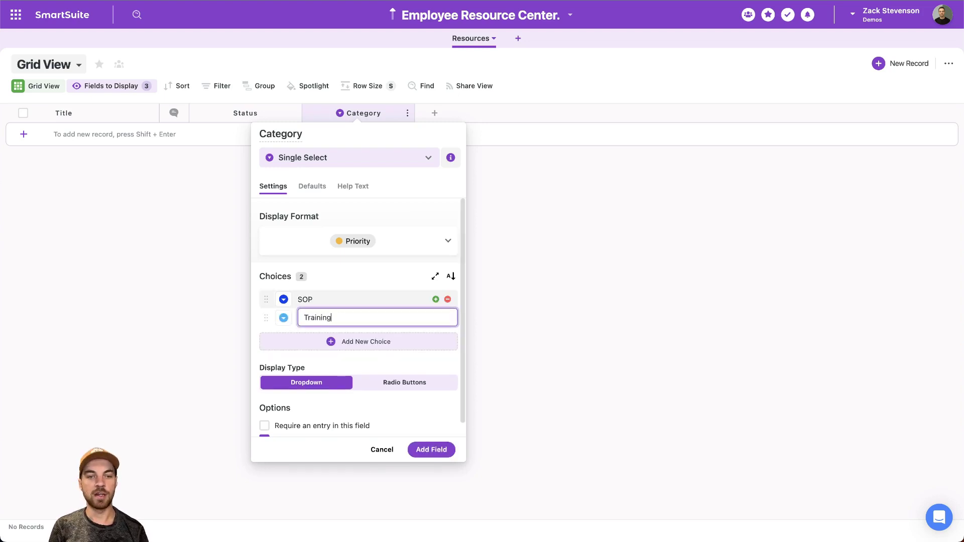
pyautogui.press('Return')
pyautogui.write('Comp. & Benfits')
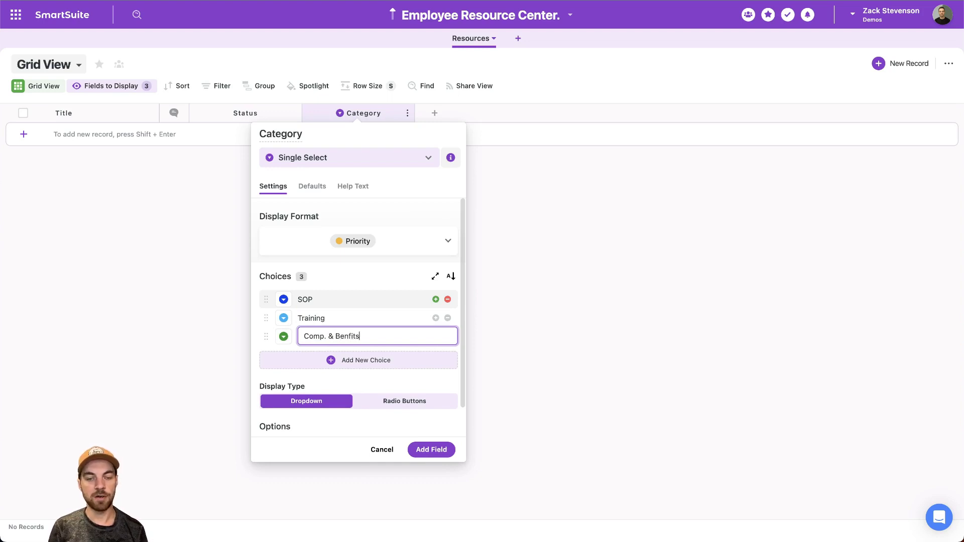
pyautogui.press('Return')
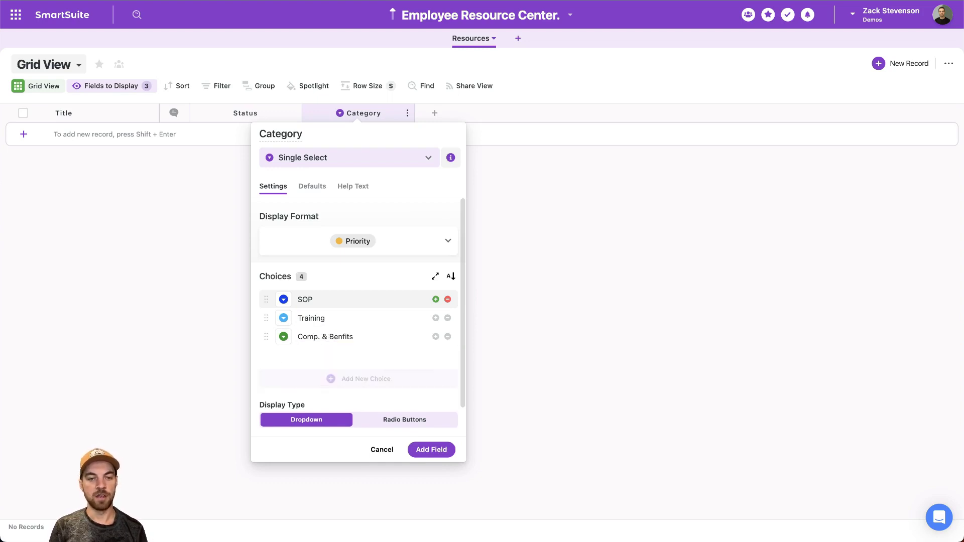
pyautogui.write('Forms')
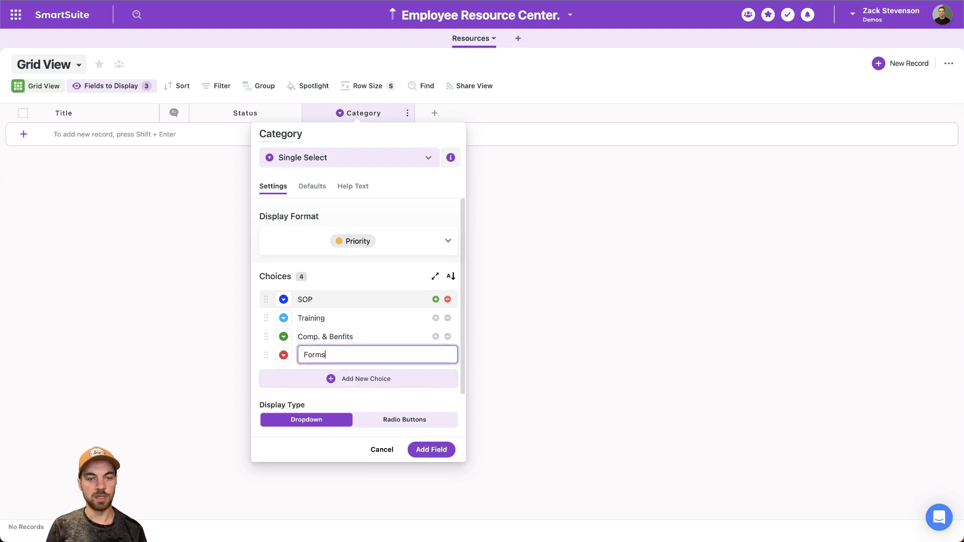
pyautogui.press('Return')
pyautogui.write('Policy')
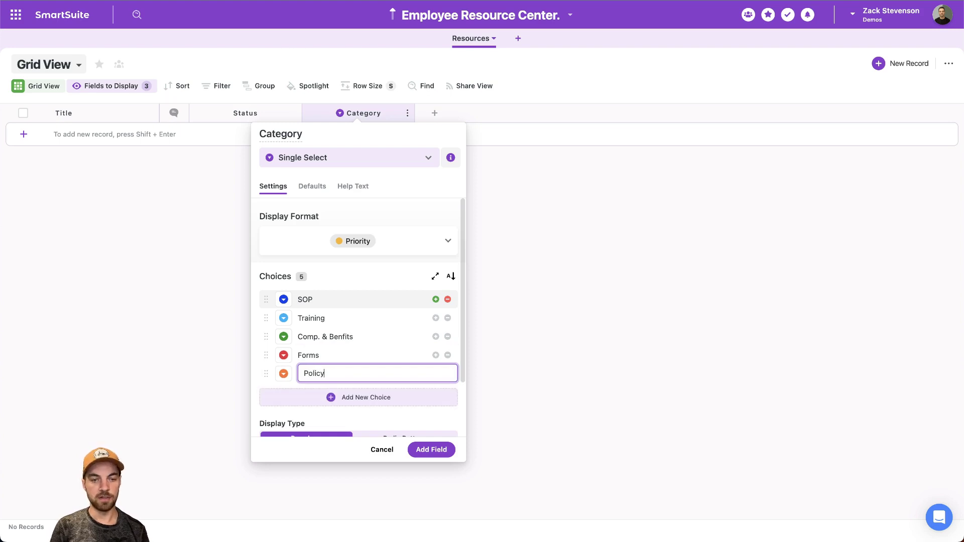
pyautogui.click(430, 449)
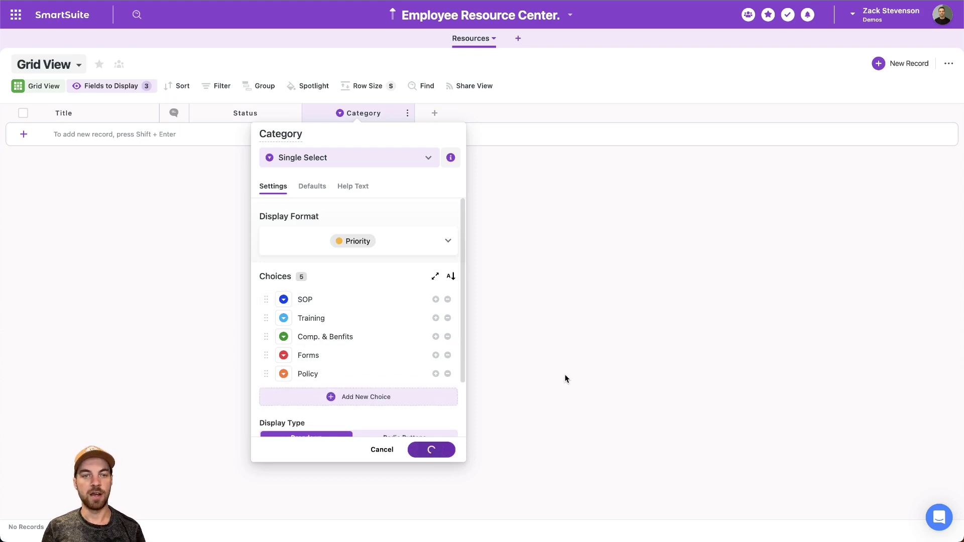
# - Add a SmartDoc rich-text field named Resources
pyautogui.click(434, 113)
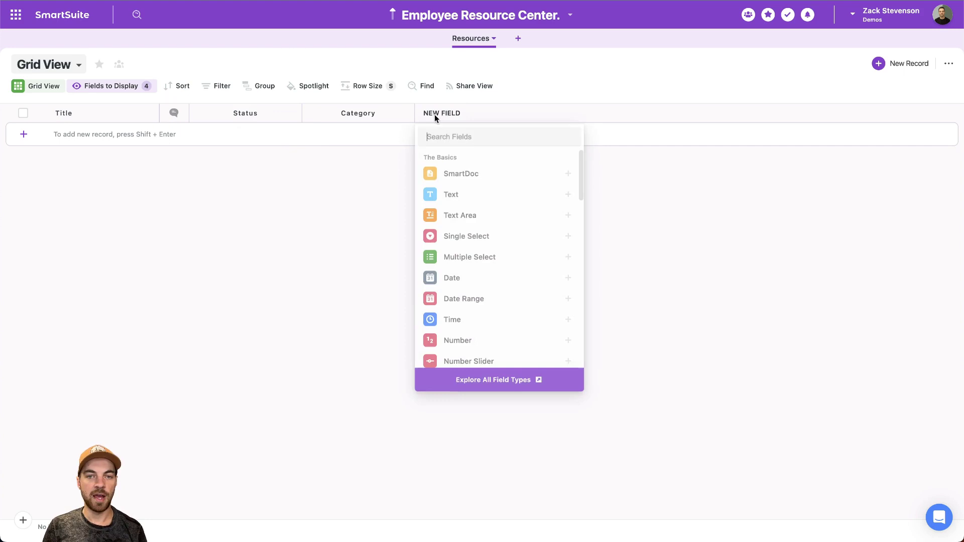
pyautogui.click(459, 172)
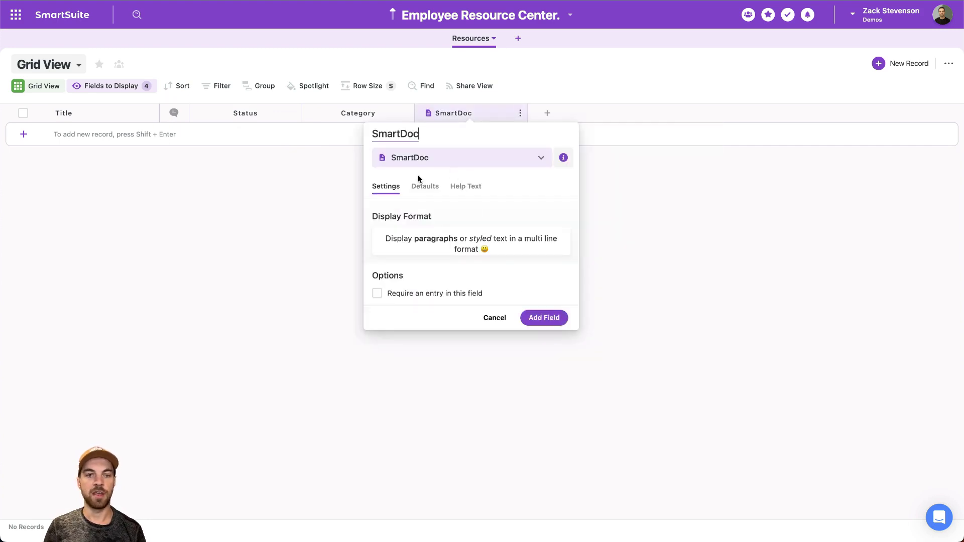
pyautogui.doubleClick(413, 135)
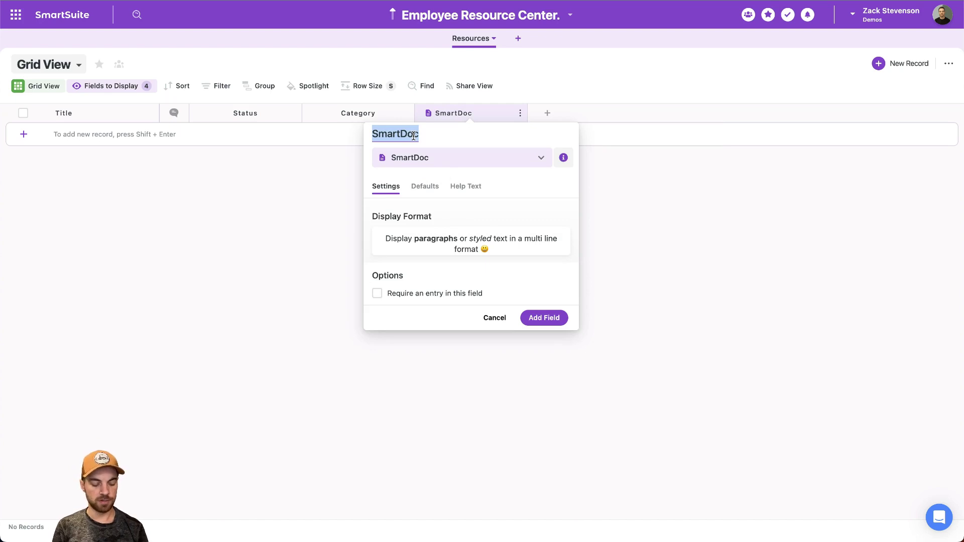
pyautogui.write('Resources')
pyautogui.press('Return')
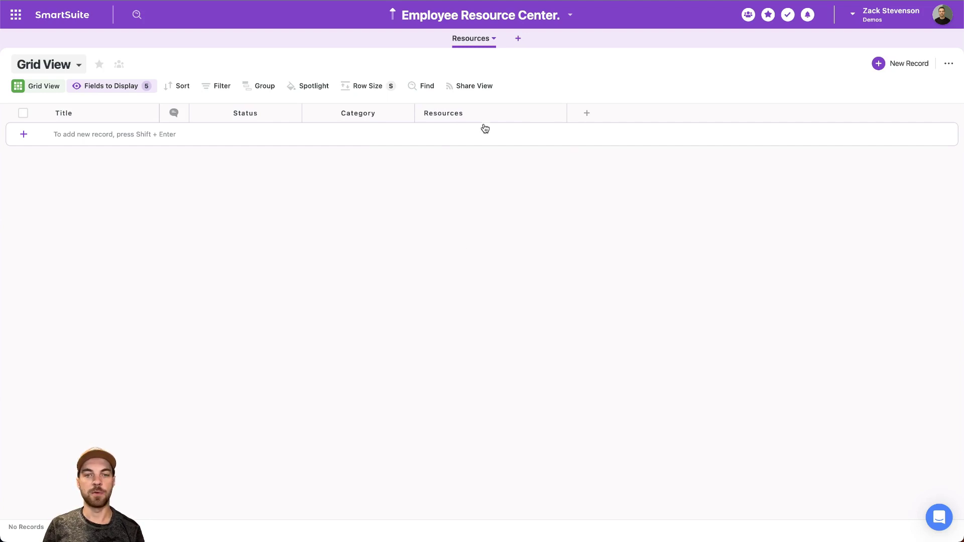
# - Add a Files and Images field named Attachments
pyautogui.click(584, 118)
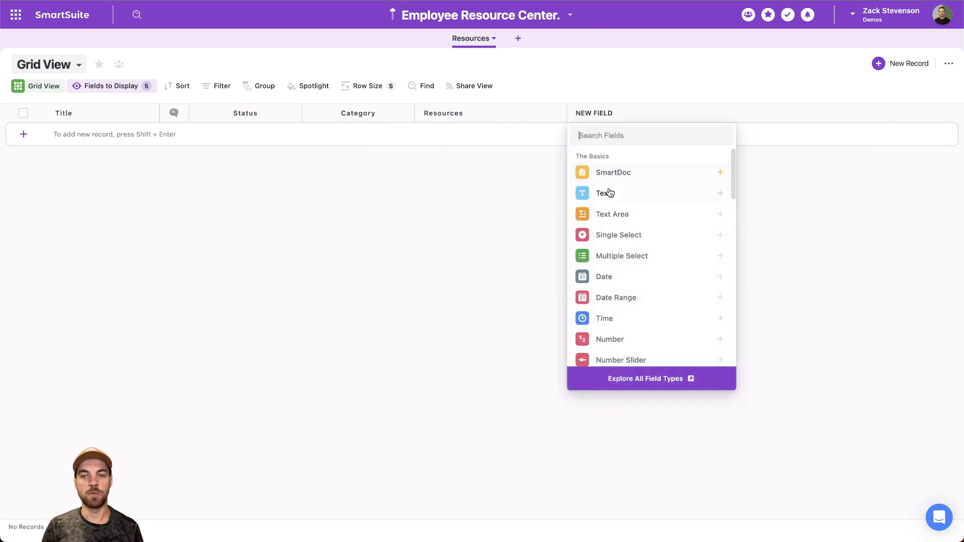
pyautogui.moveTo(615, 187)
pyautogui.write('fi')
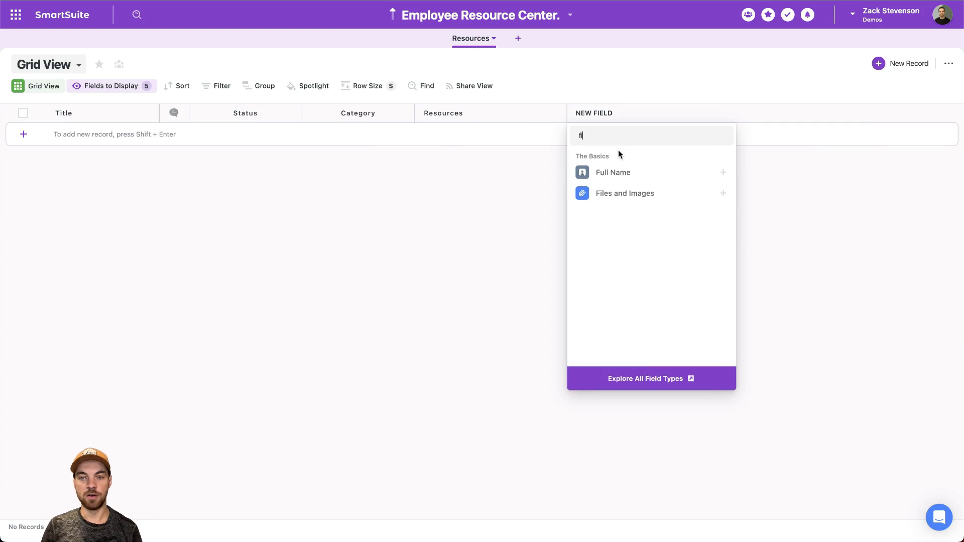
pyautogui.click(610, 193)
pyautogui.moveTo(613, 132); pyautogui.dragTo(524, 130)
pyautogui.write('Atta')
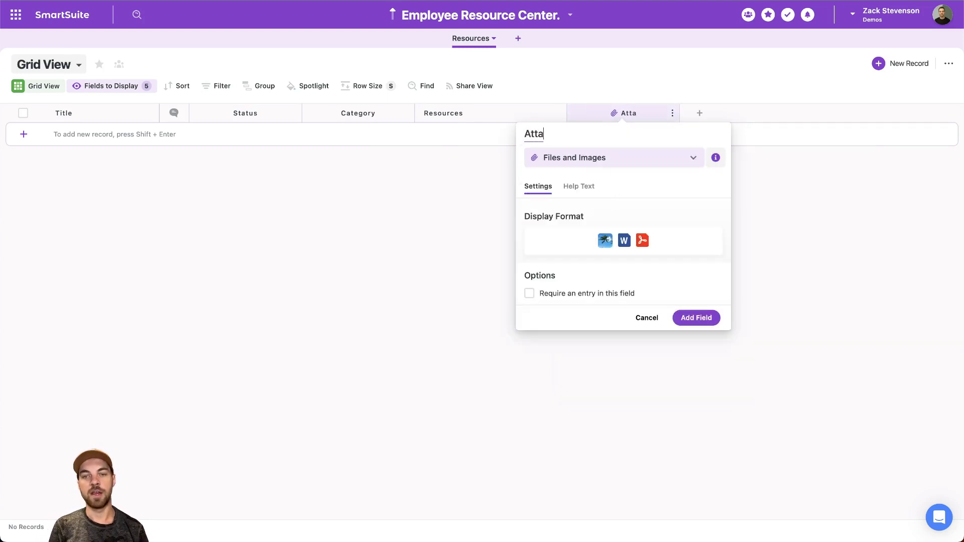
pyautogui.write('chments')
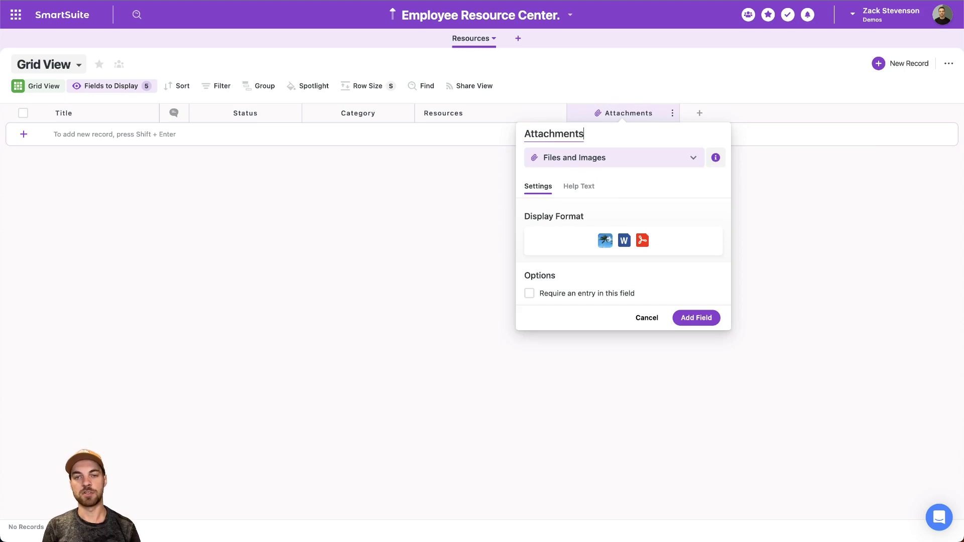
pyautogui.click(705, 322)
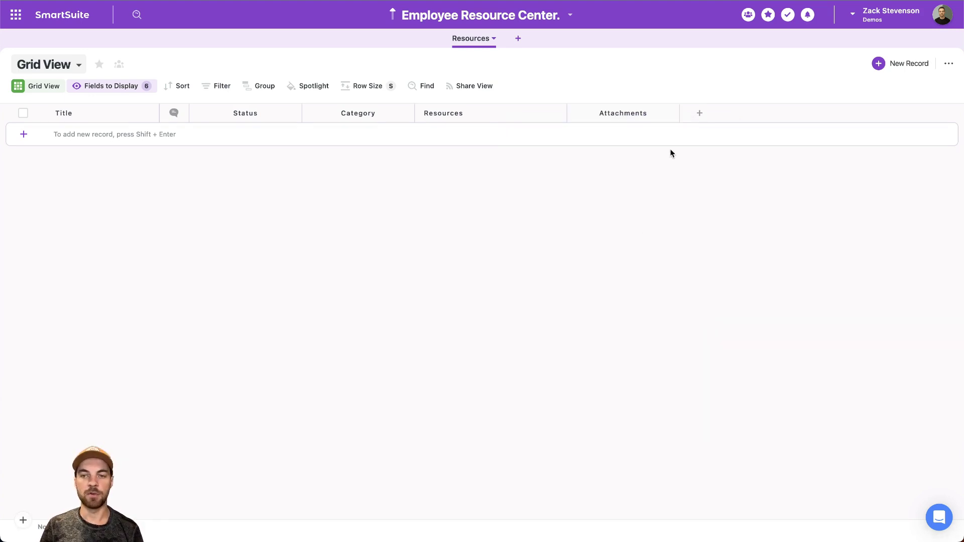
# - Add a Link field allowing multiple entries and widen its column
pyautogui.click(697, 113)
pyautogui.write('link')
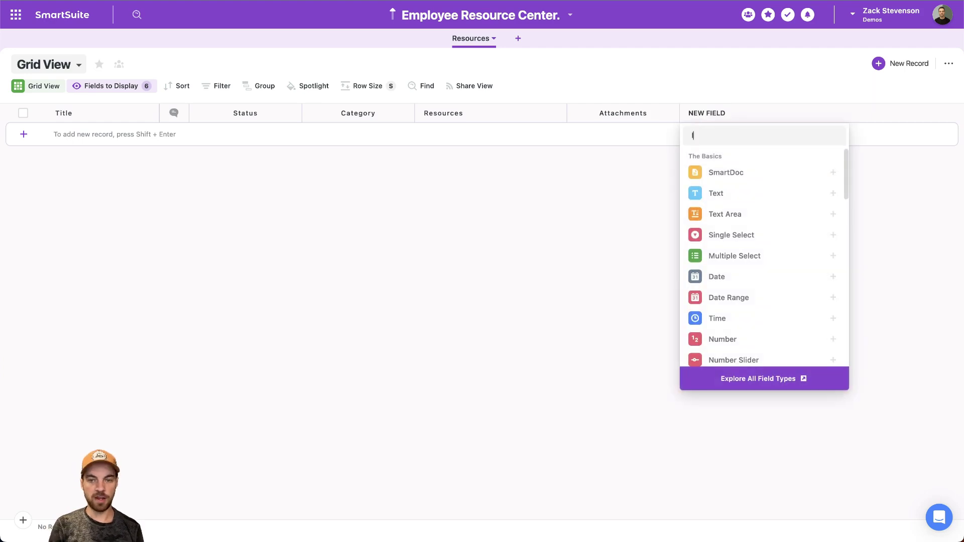
pyautogui.click(731, 181)
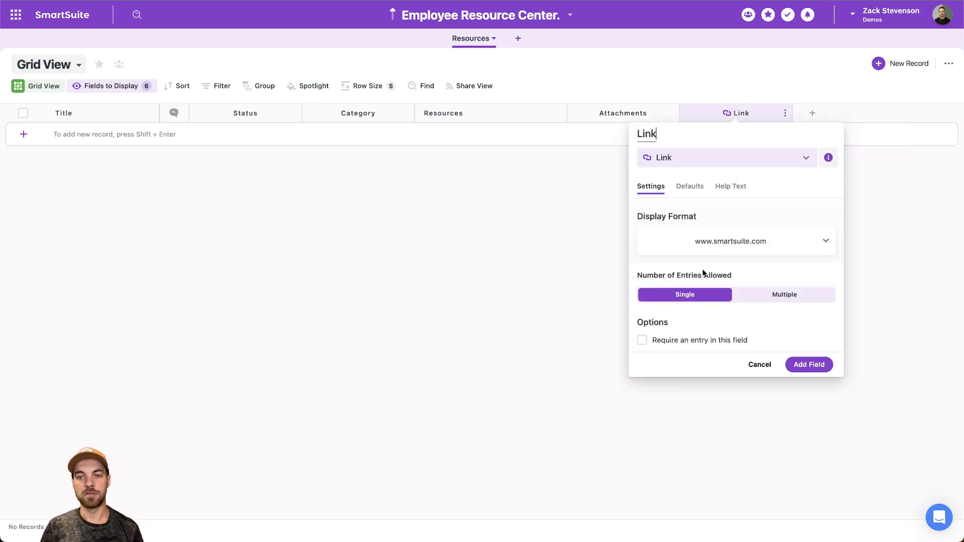
pyautogui.click(772, 296)
pyautogui.click(819, 370)
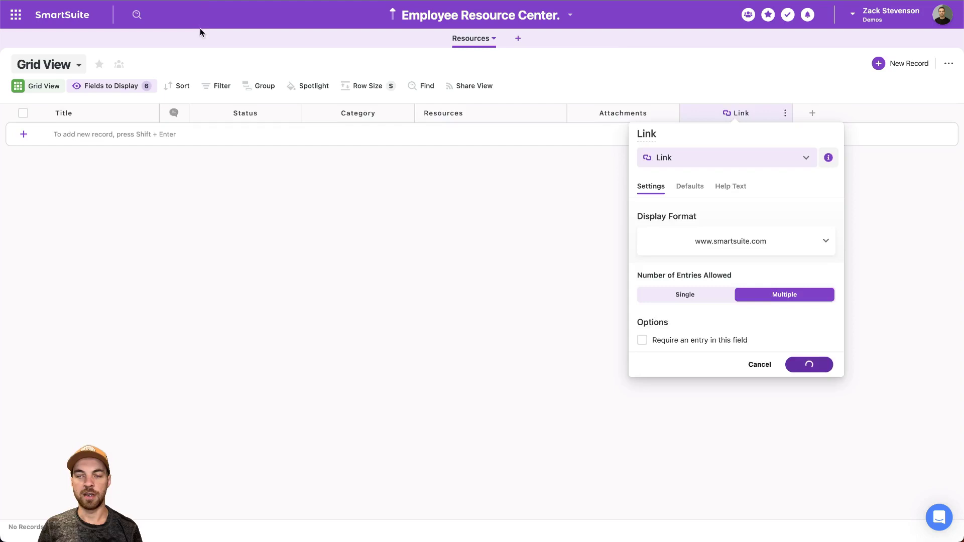
pyautogui.moveTo(792, 113); pyautogui.dragTo(826, 113)
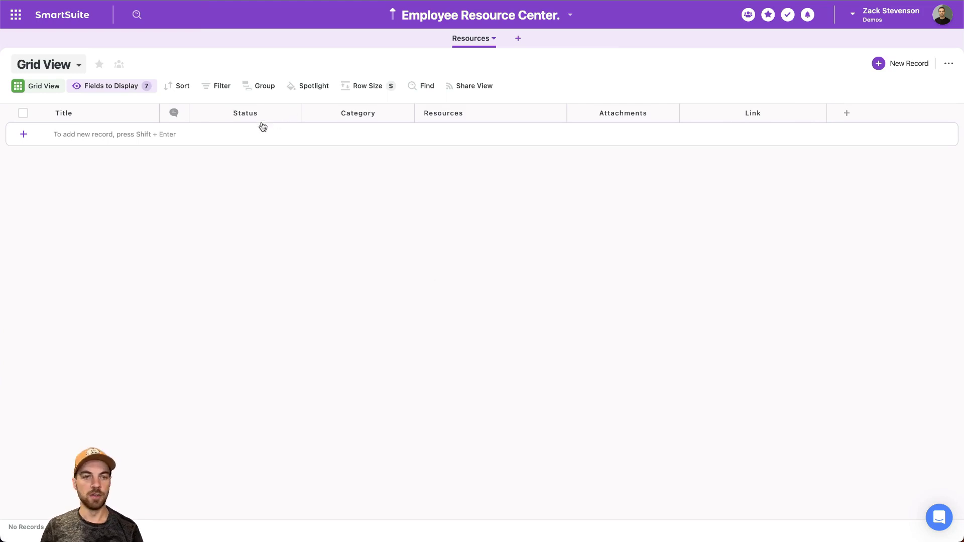
# - In the Status field settings, rename Backlog to Pending and delete In Process and Ready for Review
pyautogui.click(232, 113)
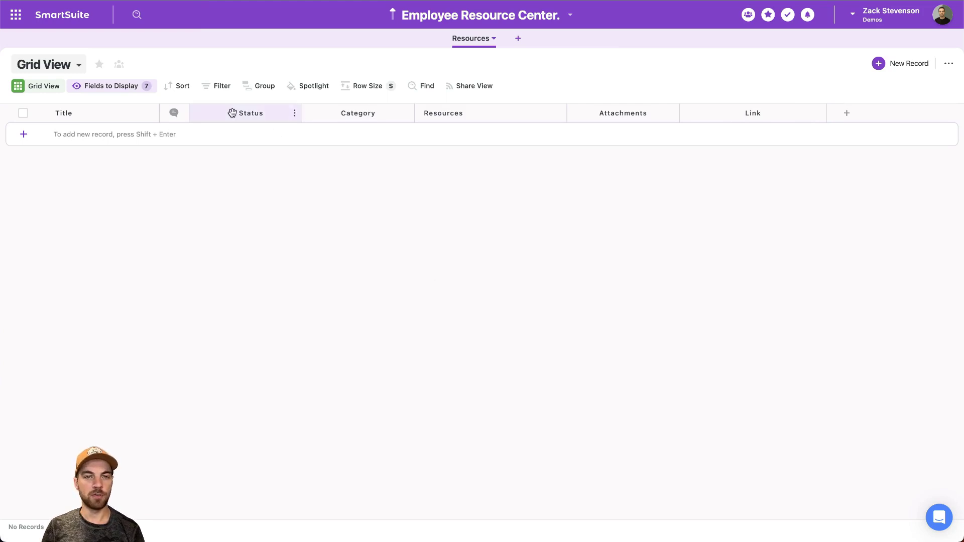
pyautogui.click(295, 114)
pyautogui.click(249, 140)
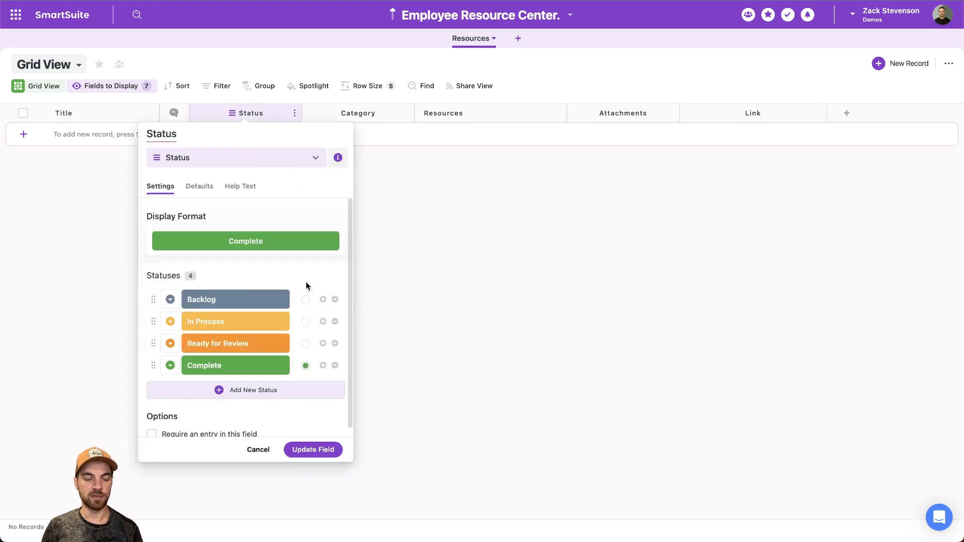
pyautogui.moveTo(219, 299); pyautogui.dragTo(161, 295)
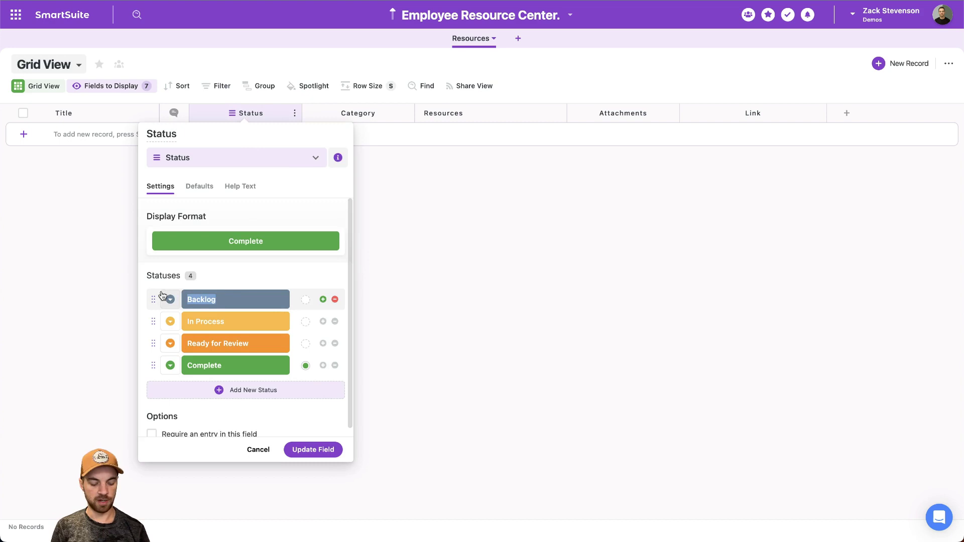
pyautogui.write('Pending')
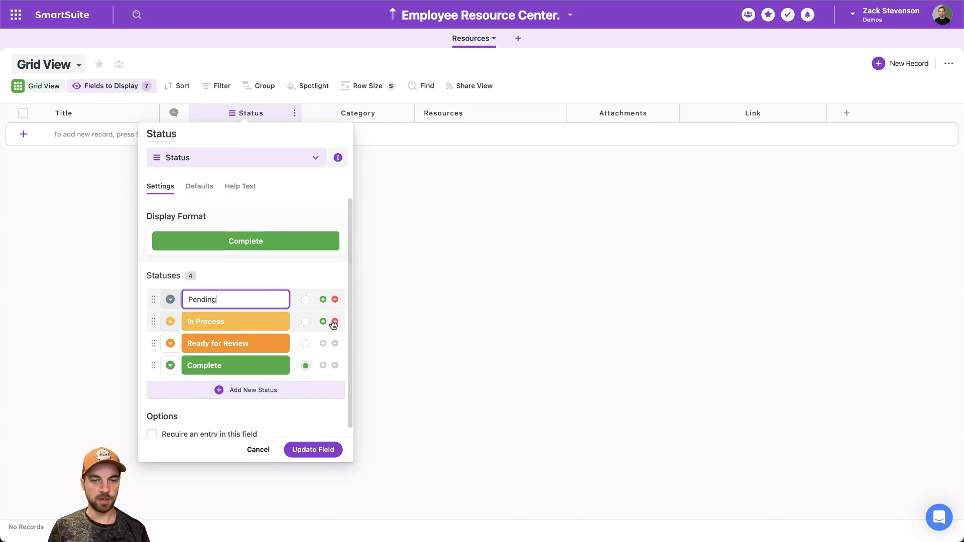
pyautogui.click(335, 322)
pyautogui.click(335, 322)
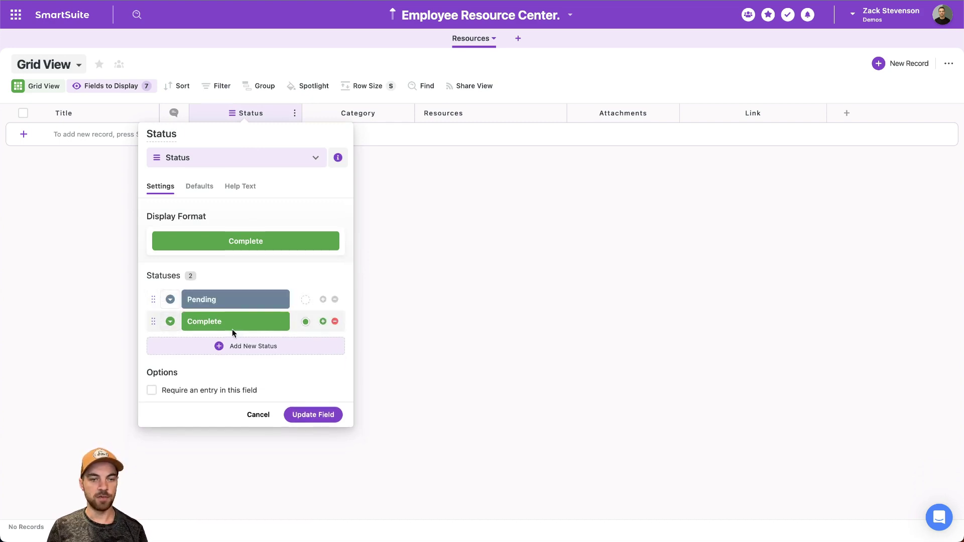
# - Rename Complete to Active, add a red Archive option, and widen the Title column
pyautogui.click(247, 325)
pyautogui.doubleClick(234, 325)
pyautogui.write('Ac')
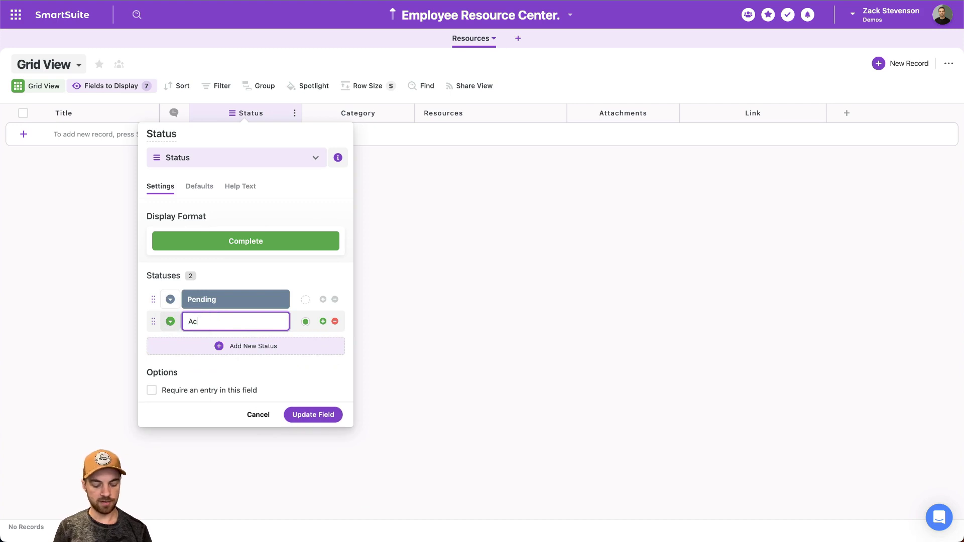
pyautogui.write('tive')
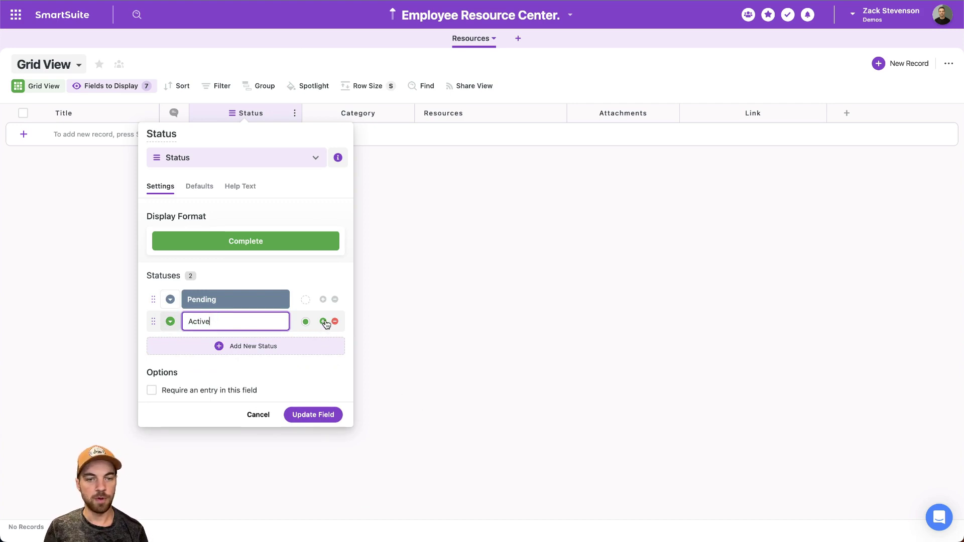
pyautogui.click(323, 321)
pyautogui.write('Archive')
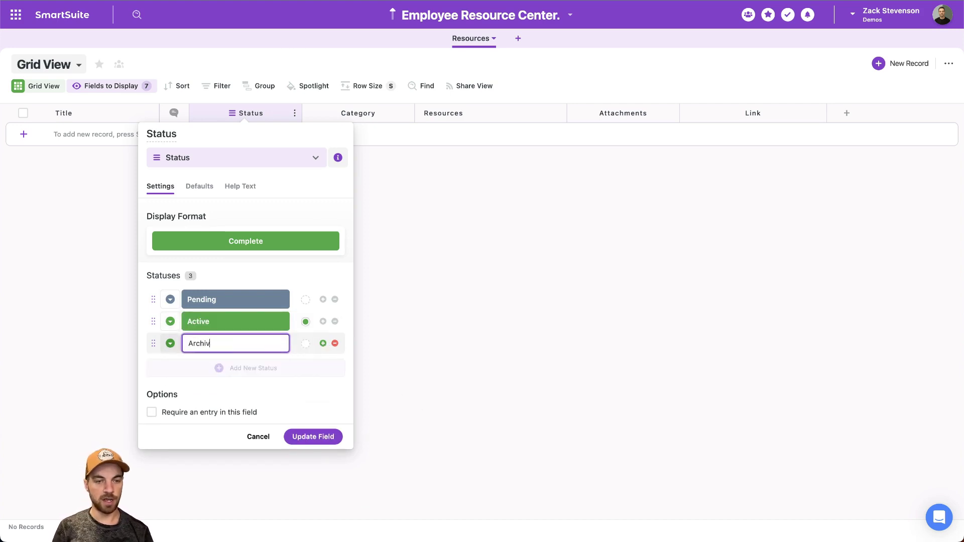
pyautogui.click(171, 346)
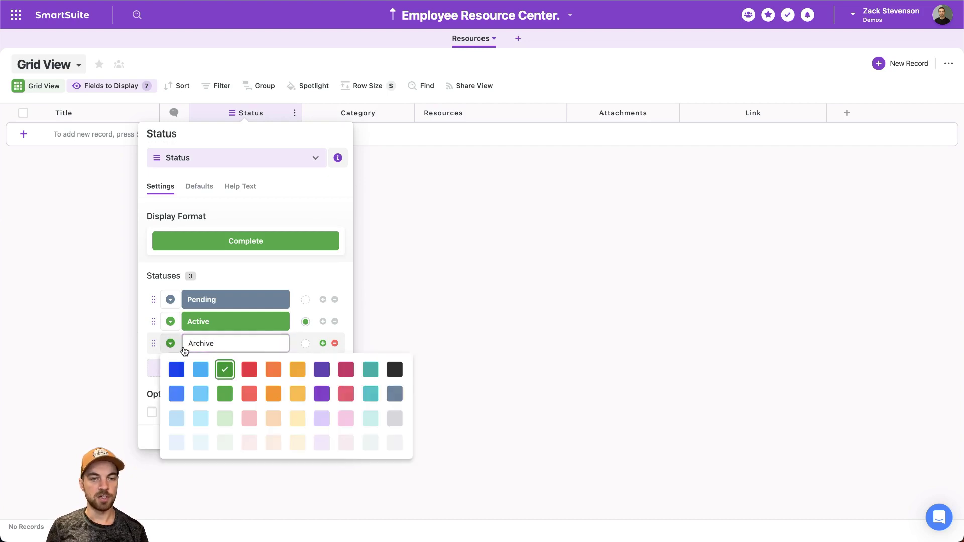
pyautogui.click(255, 372)
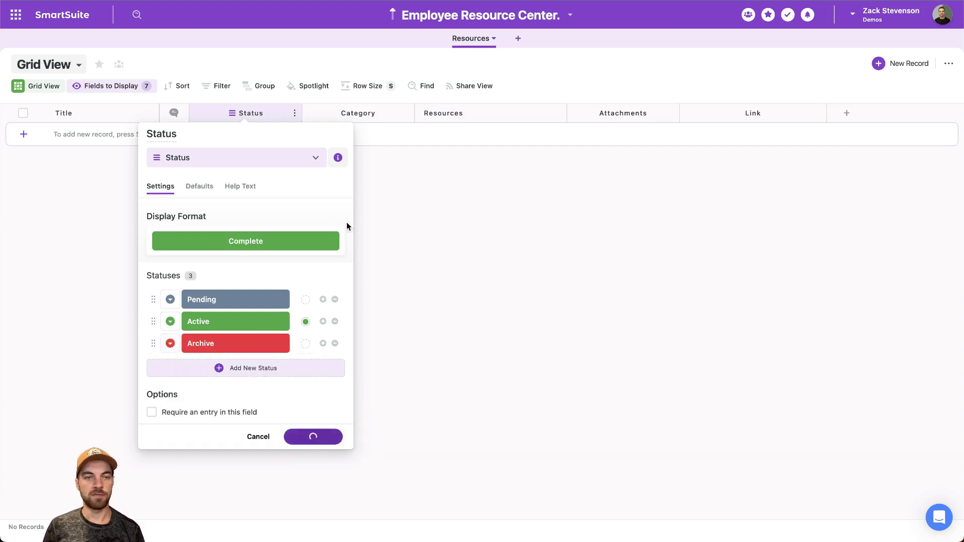
pyautogui.moveTo(159, 113); pyautogui.dragTo(186, 115)
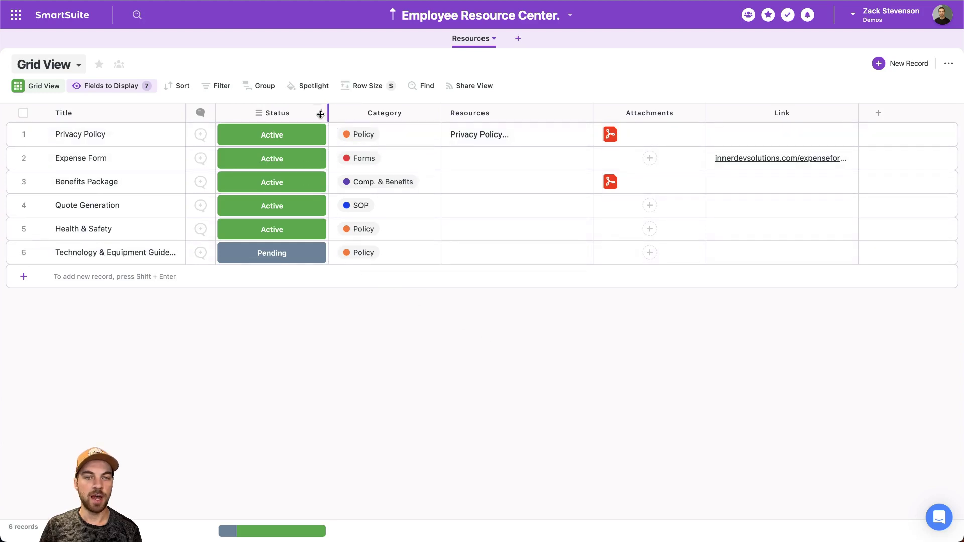
# - Narrow the Status column and show the Last Updated field in the grid
pyautogui.moveTo(321, 114); pyautogui.dragTo(309, 114)
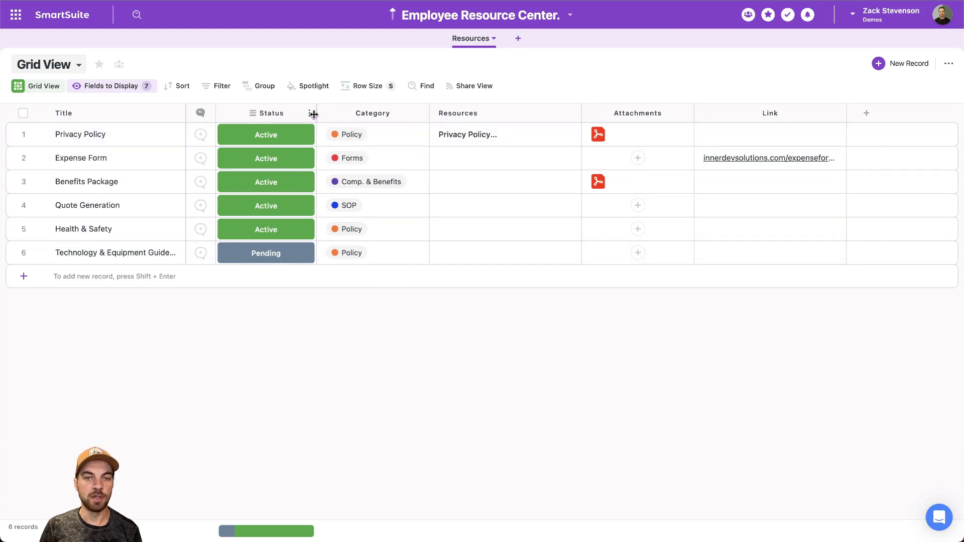
pyautogui.click(106, 86)
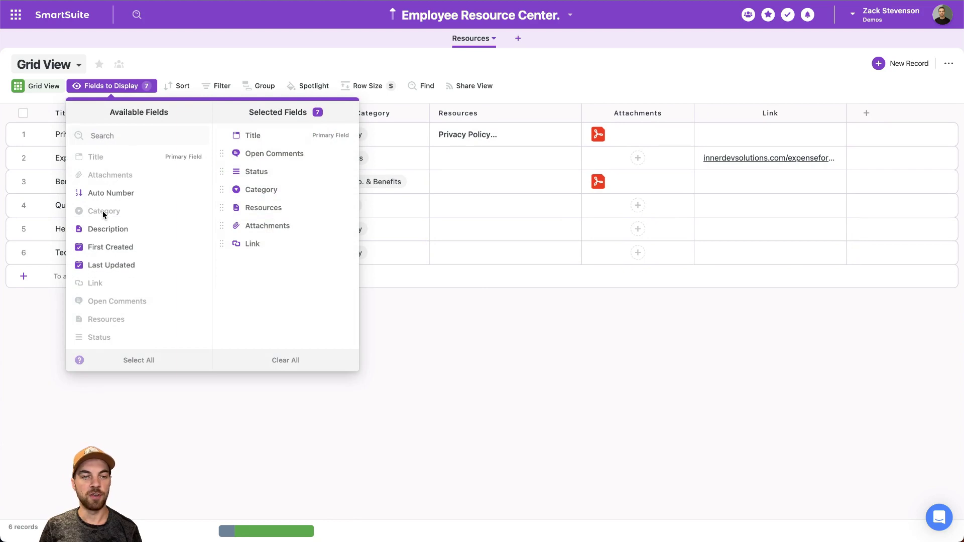
pyautogui.click(117, 265)
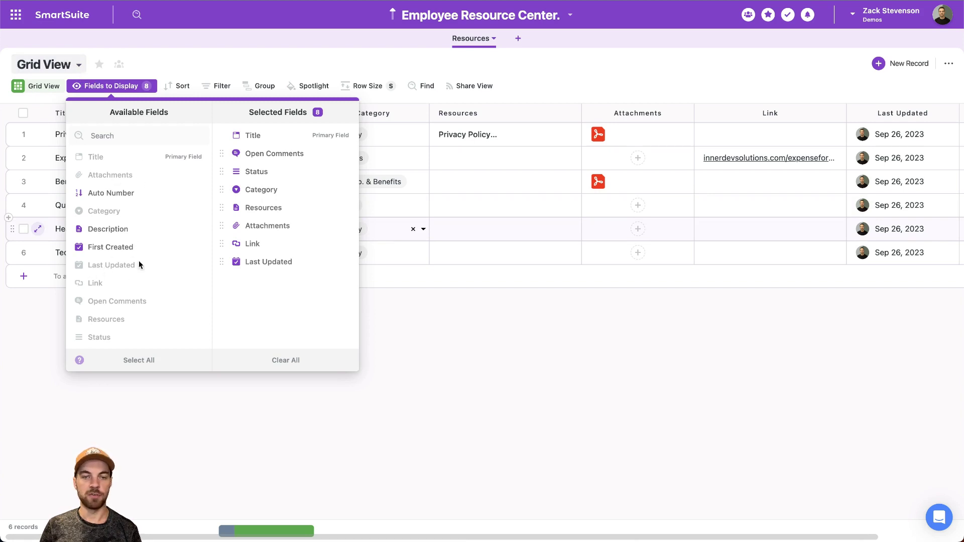
pyautogui.click(665, 376)
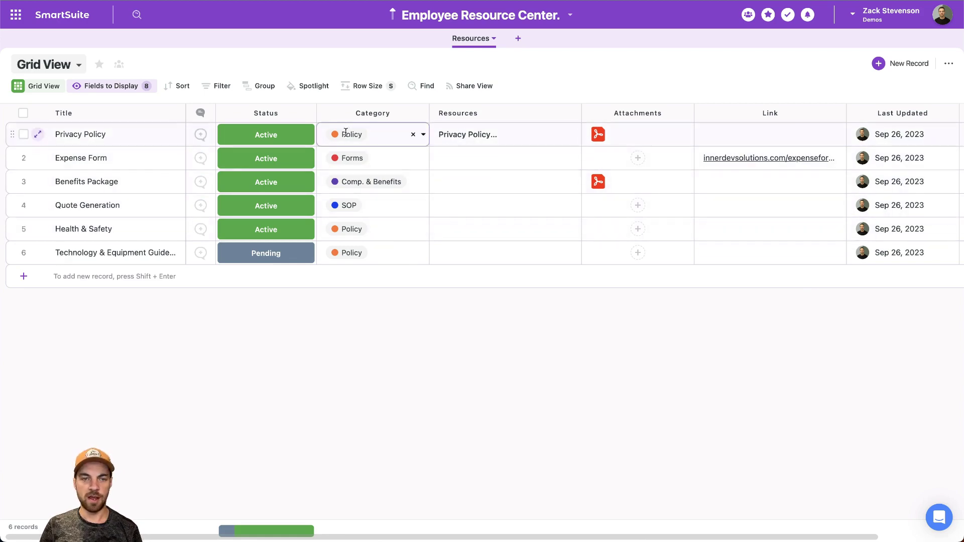
# - Review the Privacy Policy record's text and preview its attached Sample PDF.pdf
pyautogui.click(38, 134)
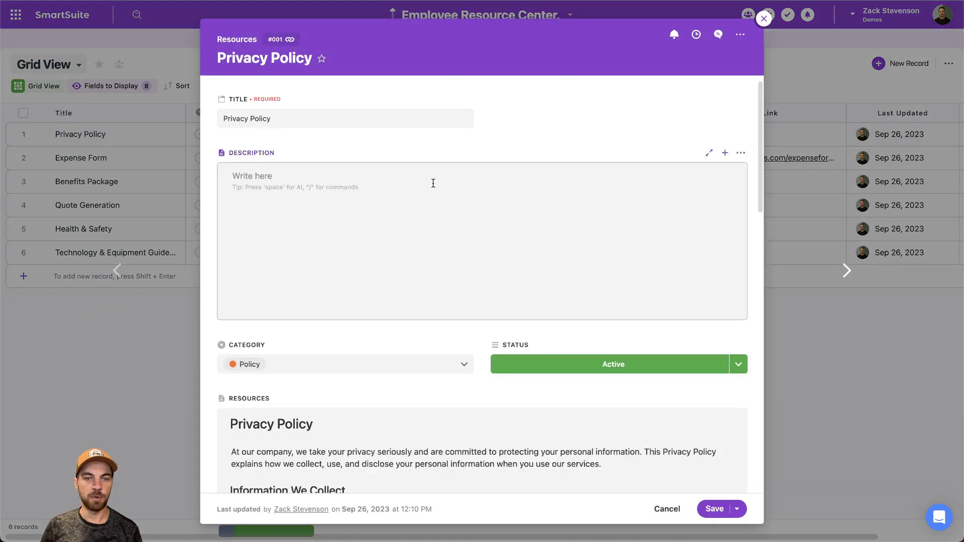
pyautogui.scroll(-10, 330, 230)
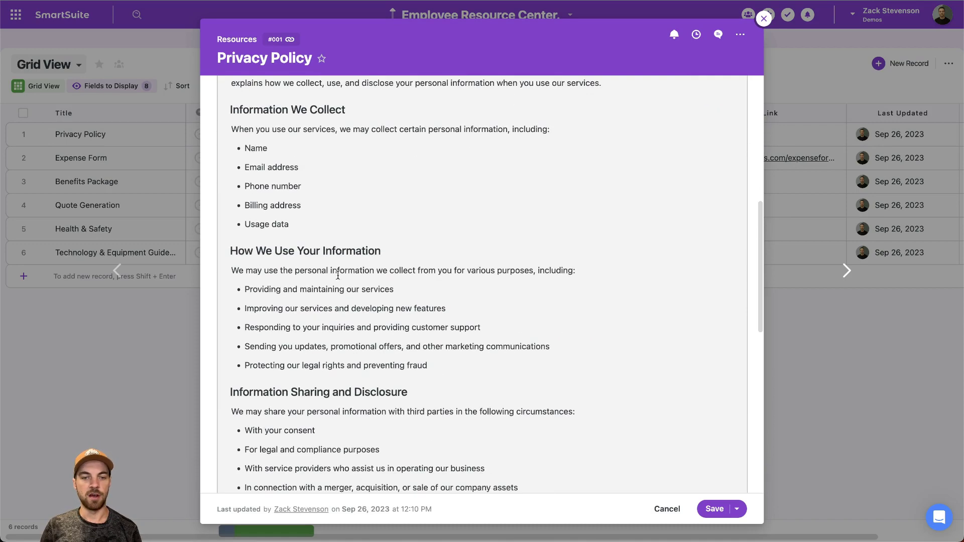
pyautogui.moveTo(536, 486); pyautogui.dragTo(243, 203)
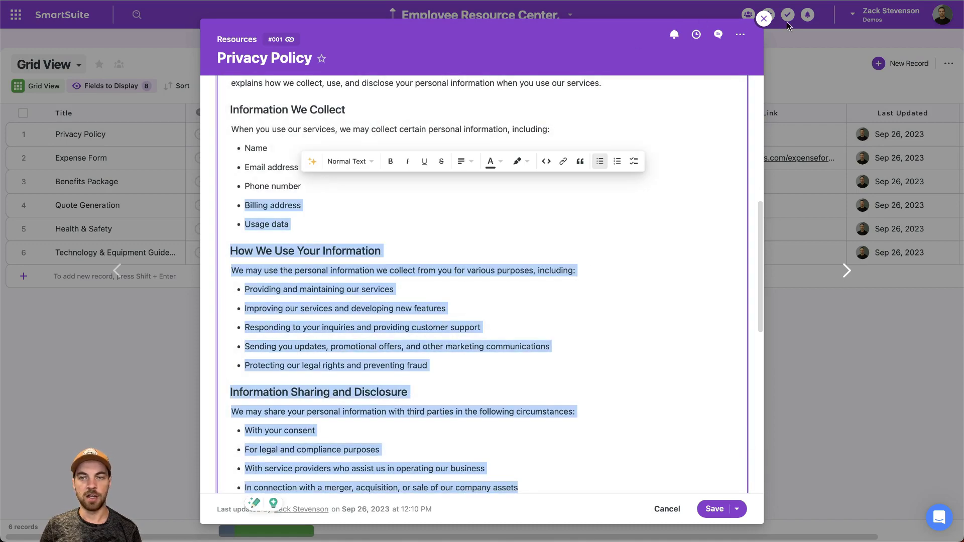
pyautogui.click(763, 19)
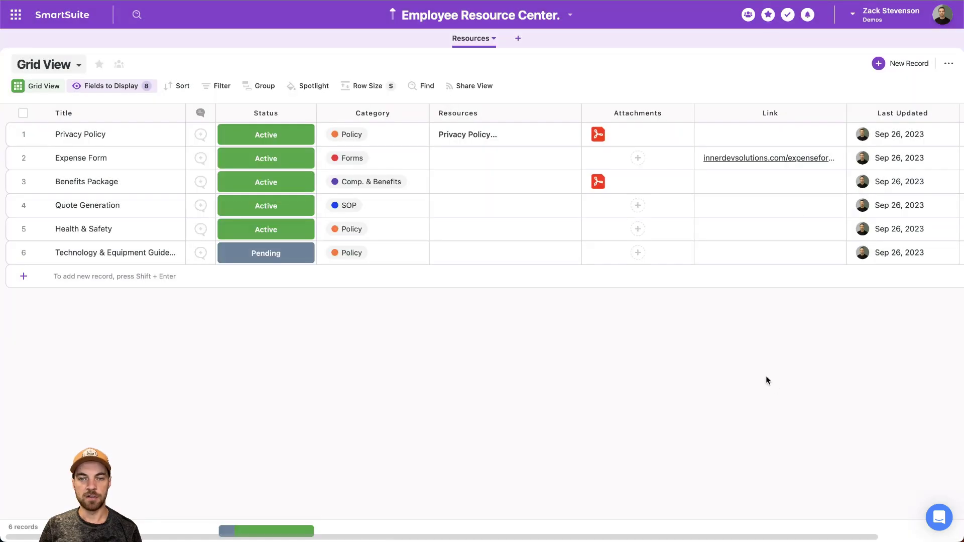
pyautogui.click(613, 138)
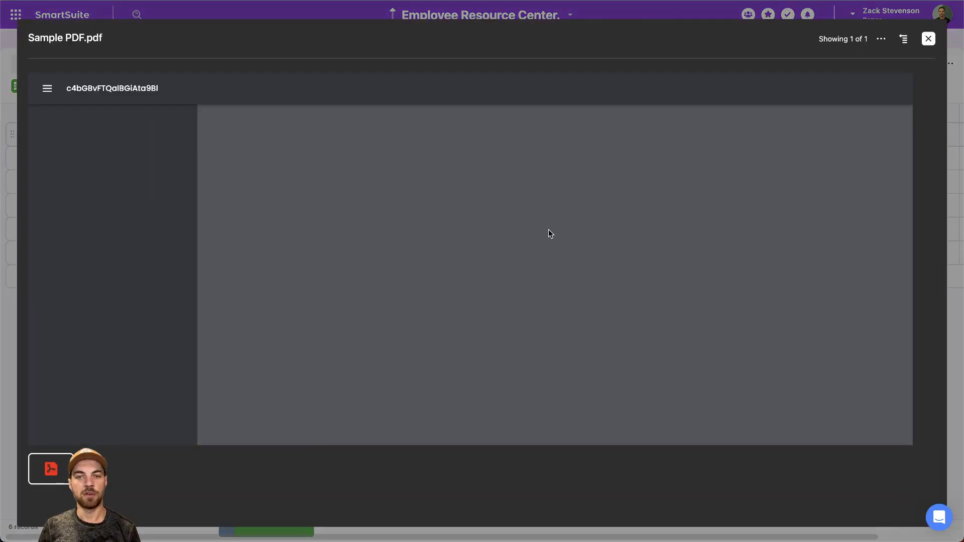
pyautogui.click(925, 35)
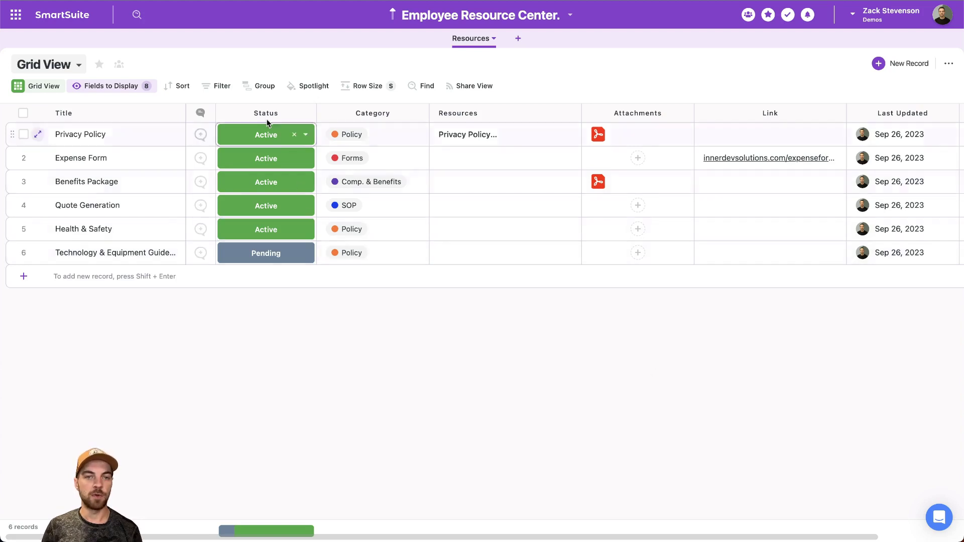
# - Group the Resources records by Status, then start adding a new public view
pyautogui.click(261, 88)
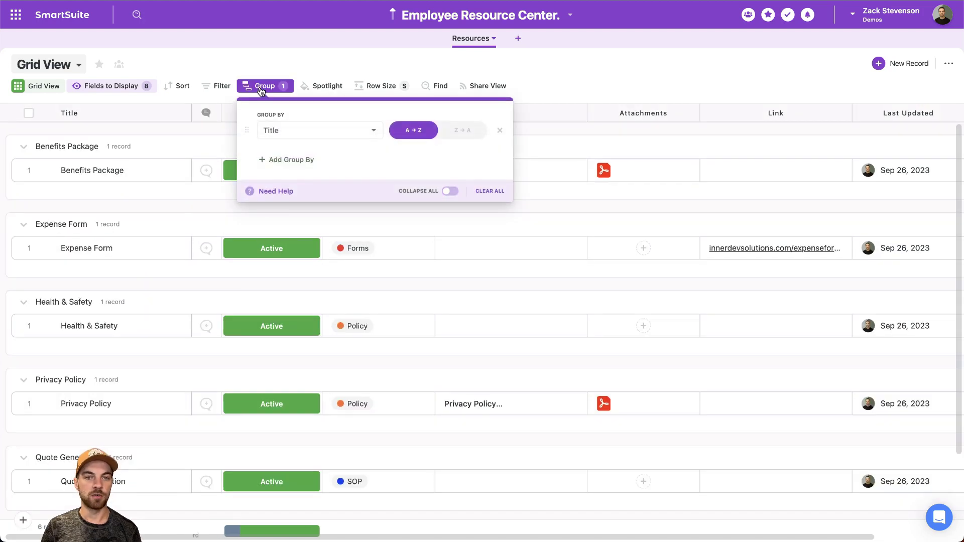
pyautogui.click(288, 133)
pyautogui.click(294, 275)
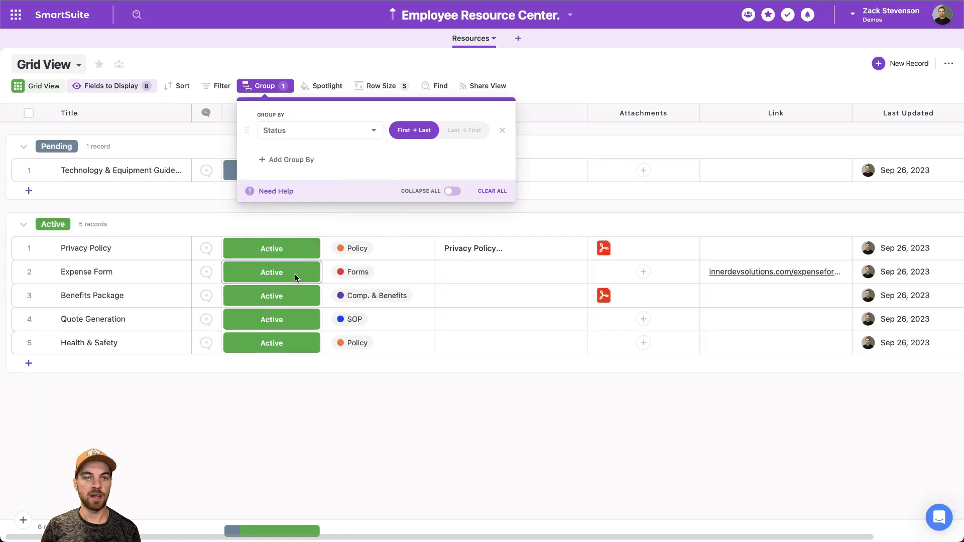
pyautogui.click(575, 58)
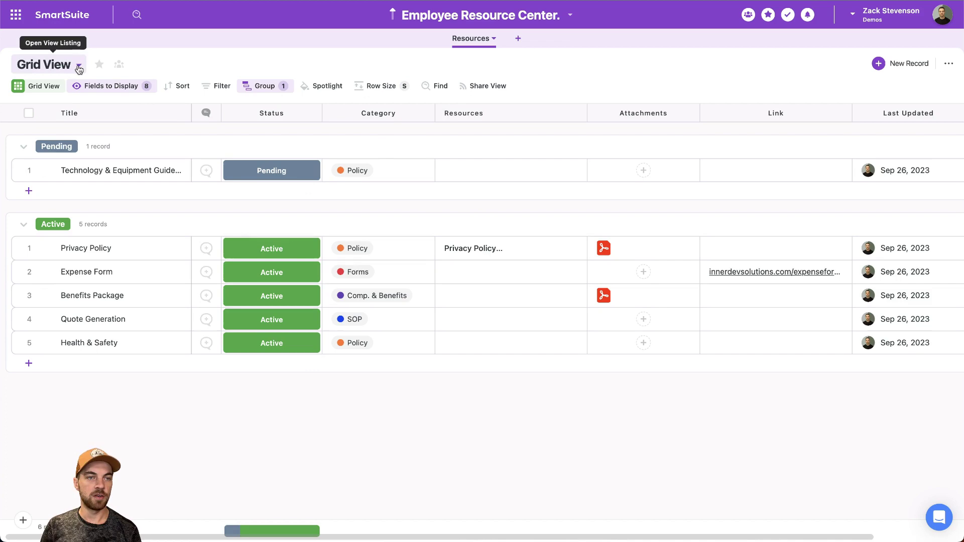
pyautogui.click(80, 68)
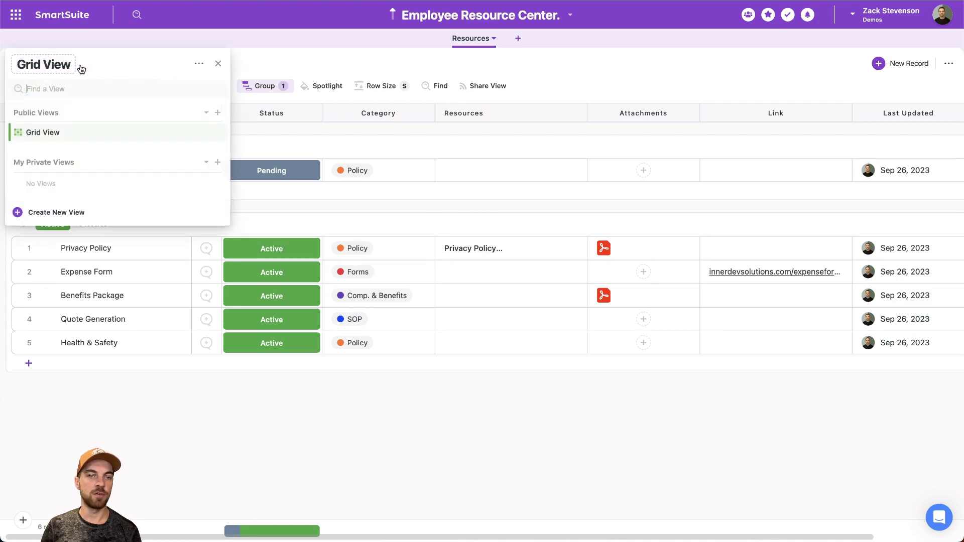
pyautogui.click(217, 114)
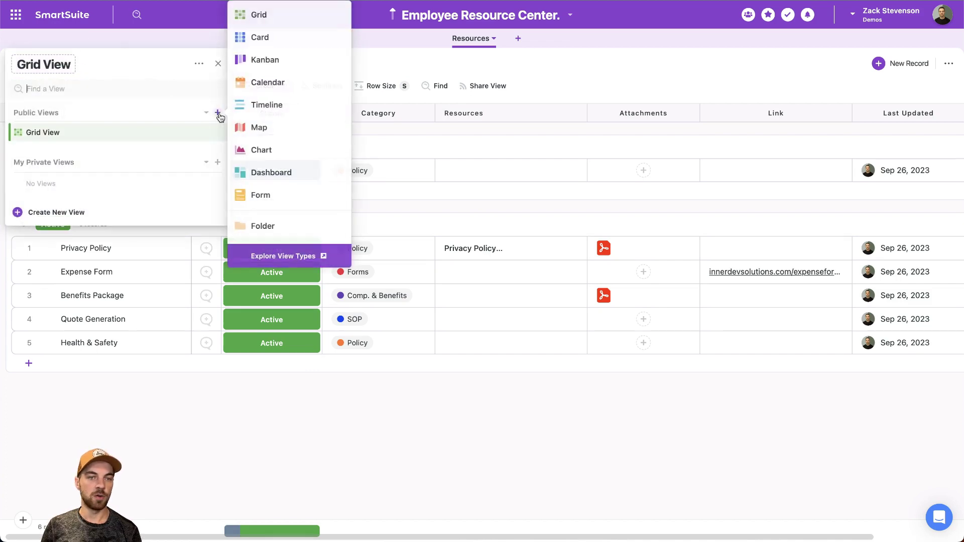
# - Create a Card view whose cards show Resources, Attachments and Link, with Resources placed first
pyautogui.click(283, 36)
pyautogui.click(572, 343)
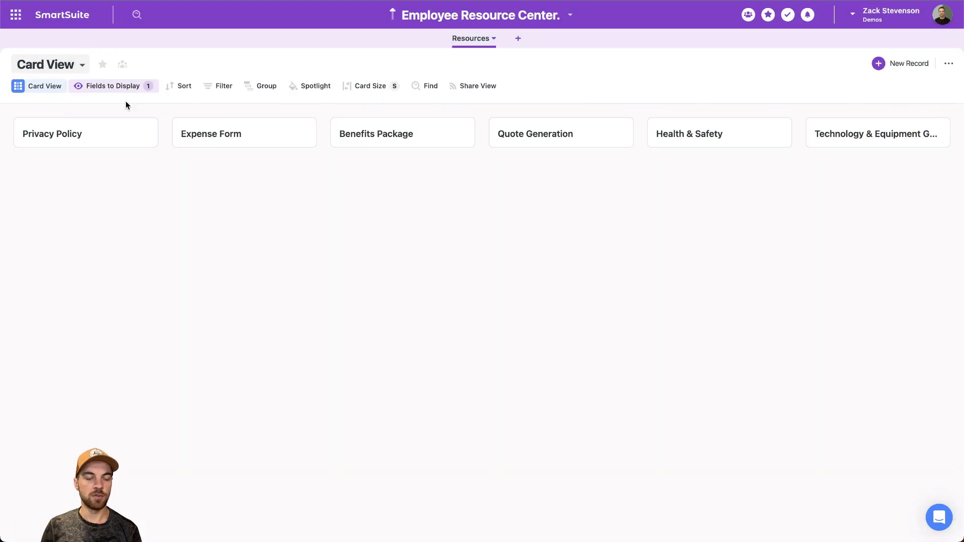
pyautogui.click(110, 91)
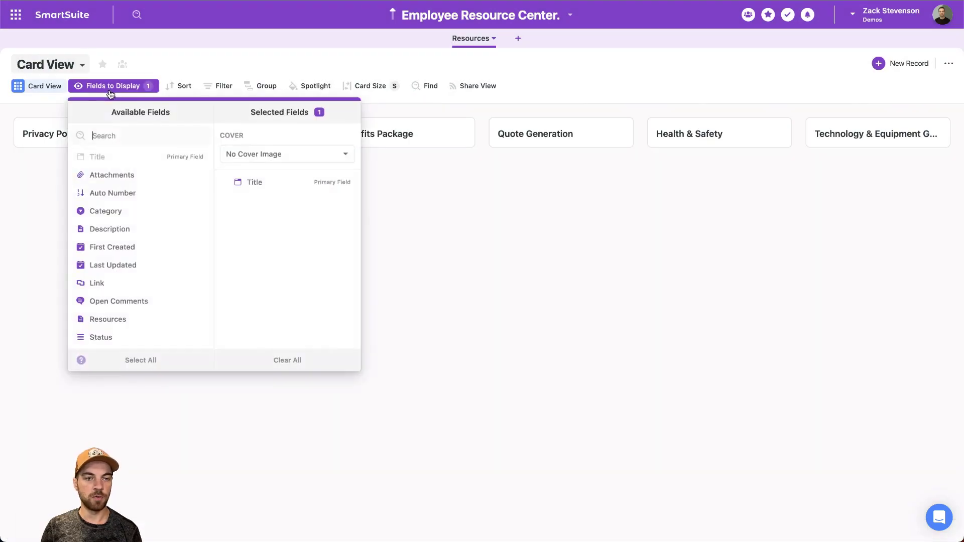
pyautogui.click(120, 175)
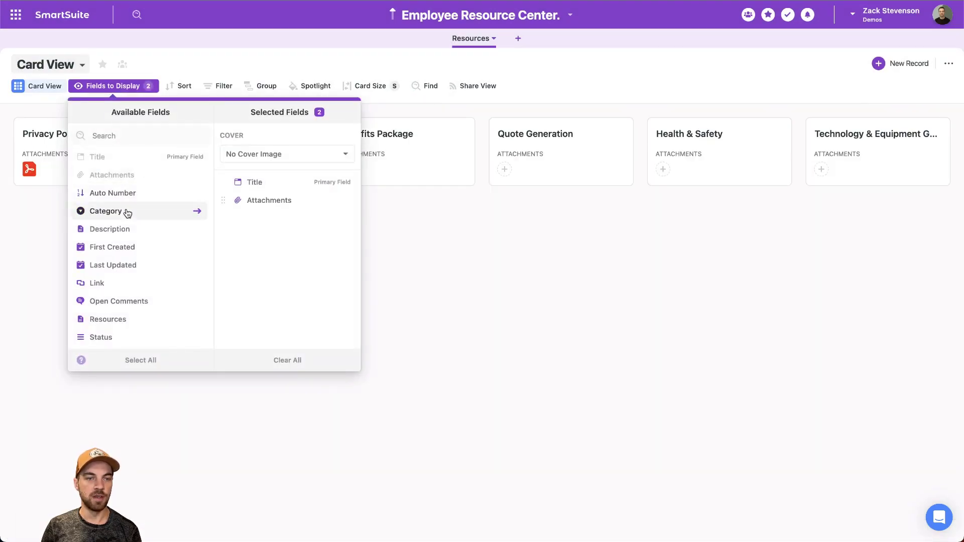
pyautogui.click(102, 282)
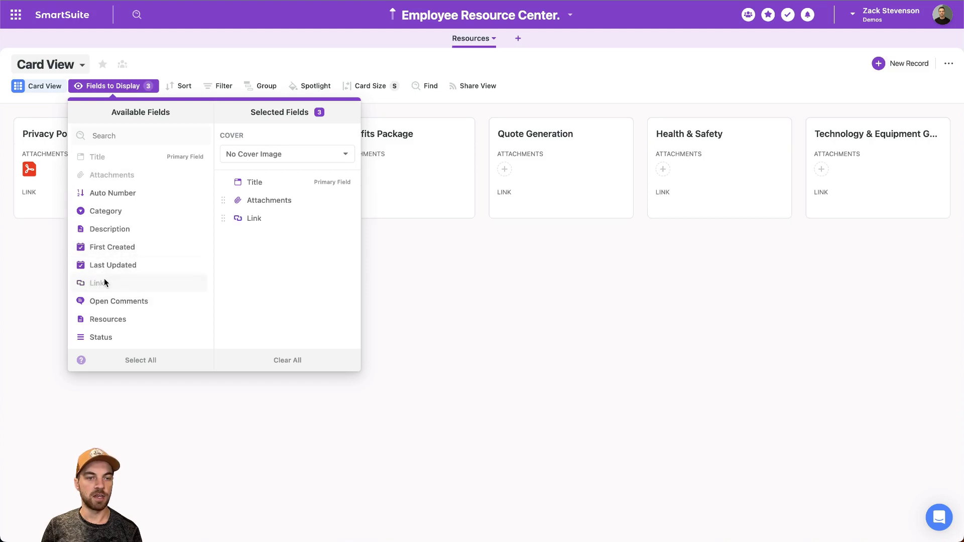
pyautogui.click(107, 321)
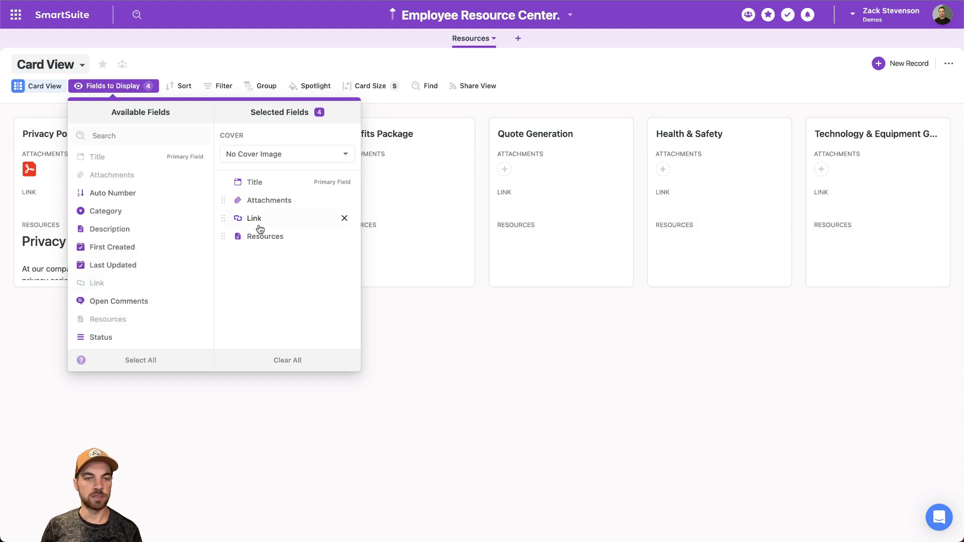
pyautogui.moveTo(223, 236); pyautogui.dragTo(227, 198)
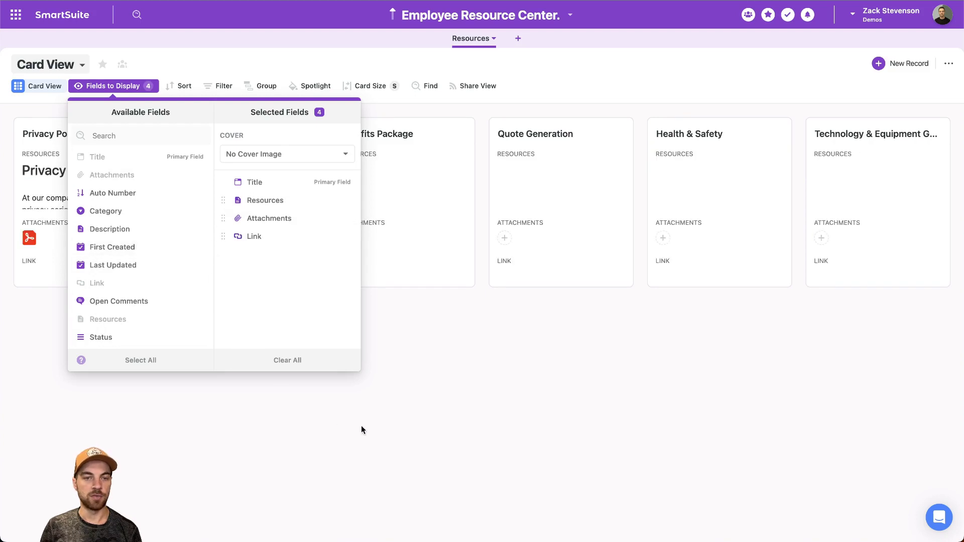
pyautogui.click(406, 436)
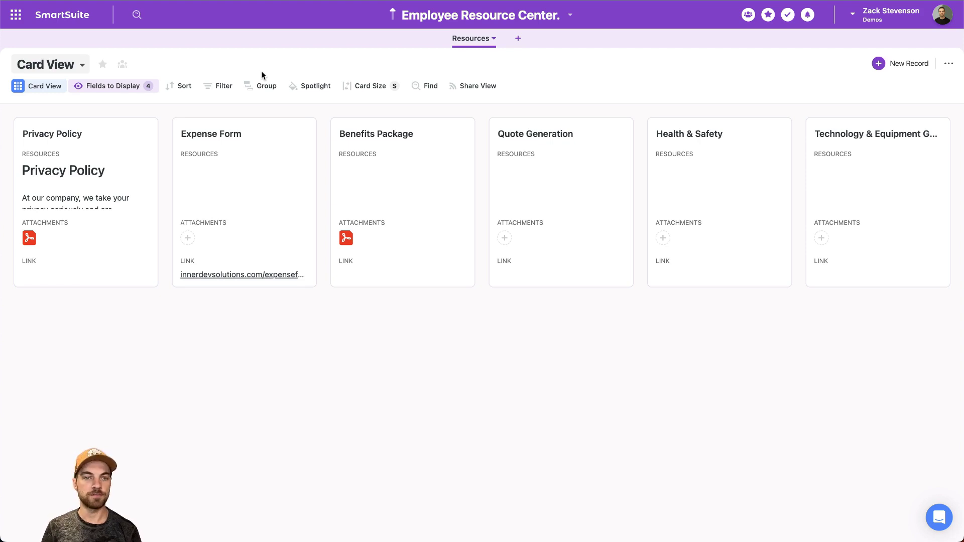
# - Try filtering the cards to Status is Active, then remove that filter
pyautogui.click(221, 86)
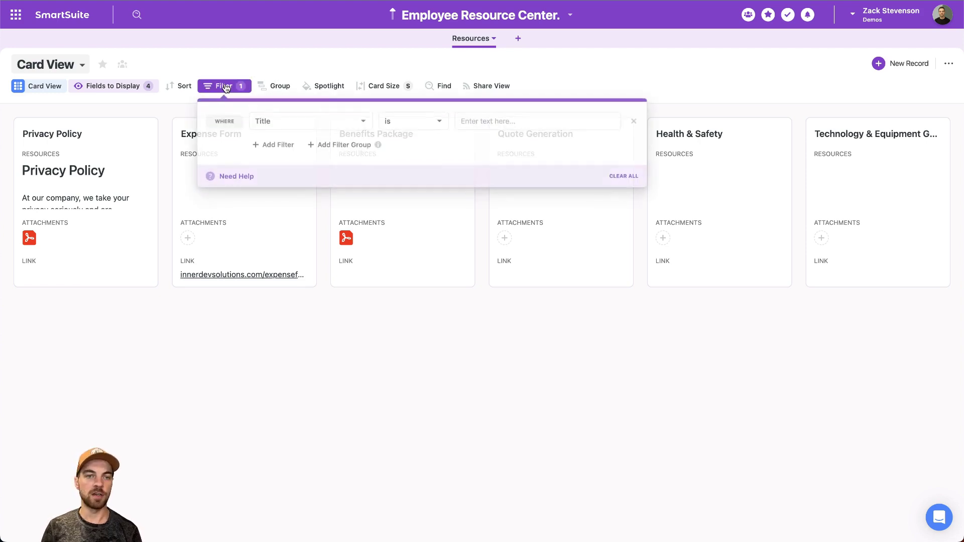
pyautogui.click(259, 117)
pyautogui.scroll(-3, 316, 208)
pyautogui.click(286, 267)
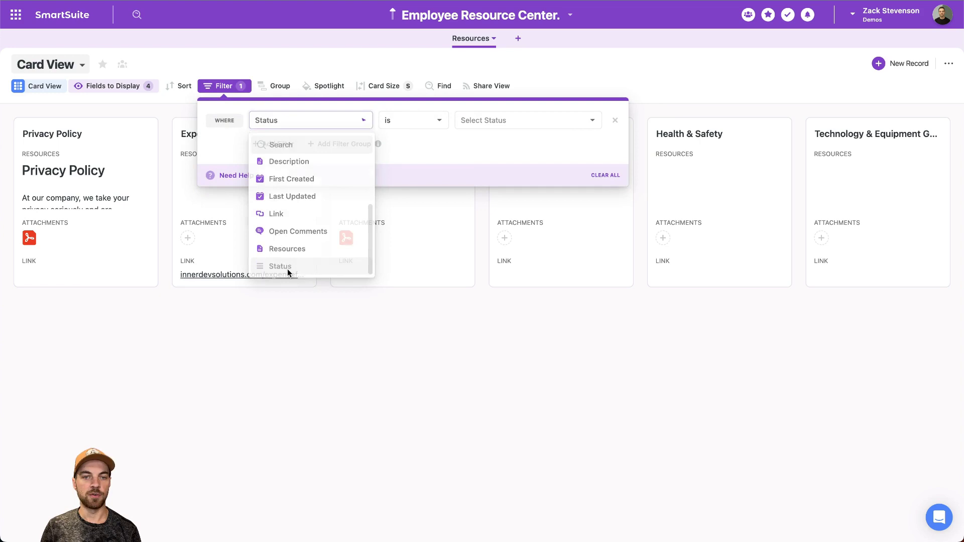
pyautogui.click(479, 125)
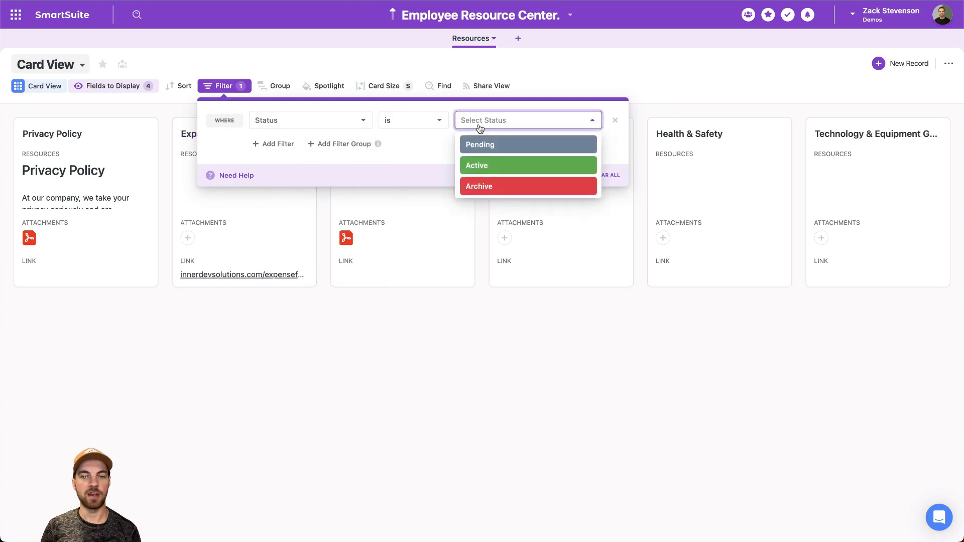
pyautogui.click(482, 166)
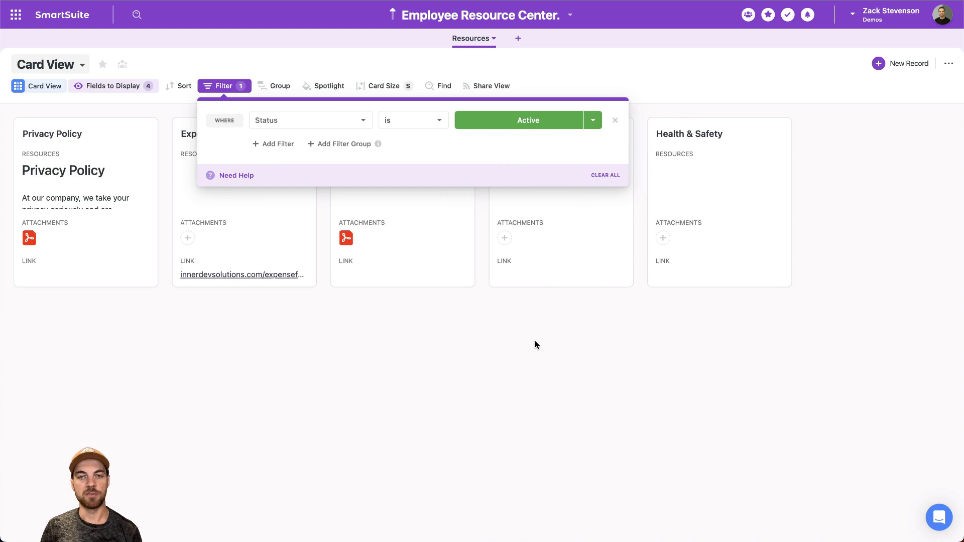
pyautogui.click(597, 126)
pyautogui.click(616, 120)
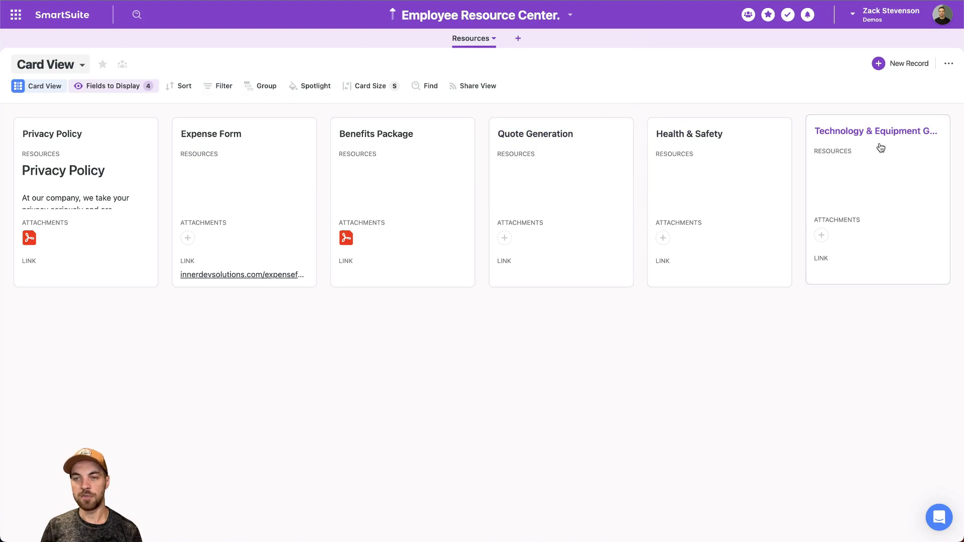
# - Re-apply a Status is Active filter so only the five active resource cards remain
pyautogui.click(221, 86)
pyautogui.click(294, 121)
pyautogui.scroll(-3, 327, 246)
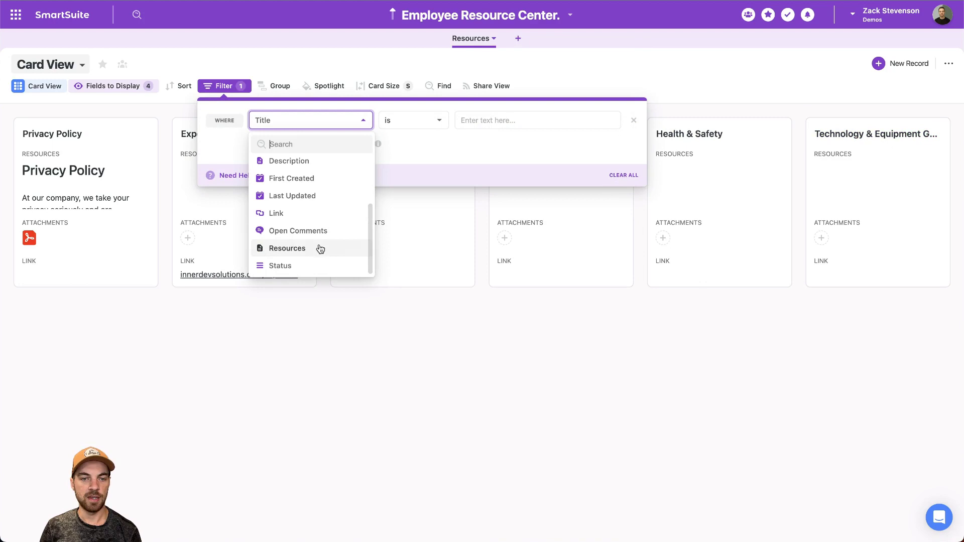
pyautogui.click(281, 266)
pyautogui.click(499, 121)
pyautogui.click(505, 165)
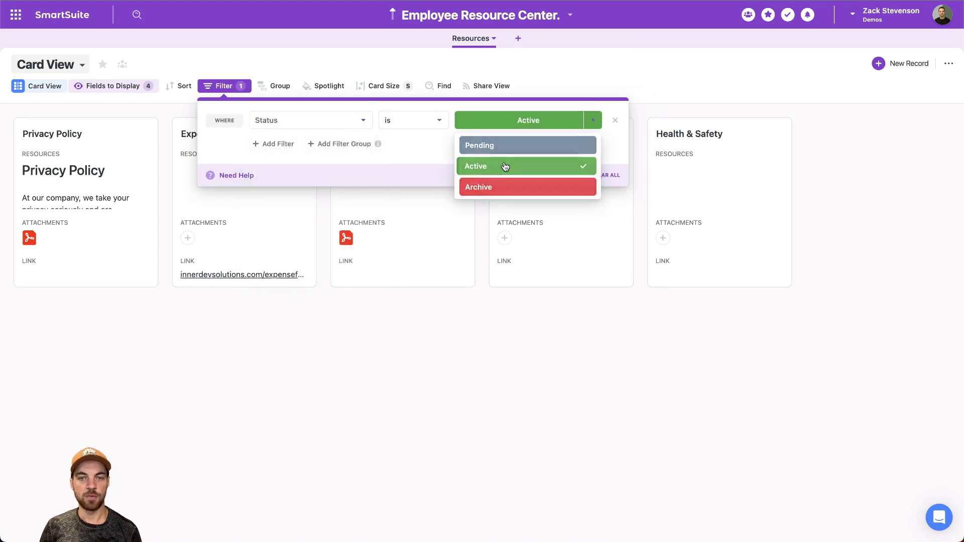
pyautogui.click(511, 389)
pyautogui.click(318, 354)
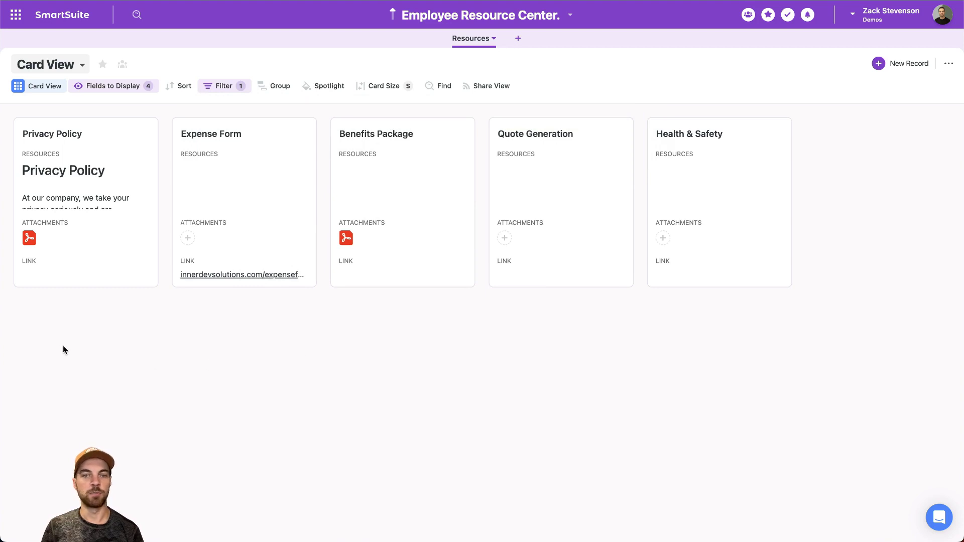
# - Share the Card view publicly with data export disabled and viewers allowed to open records
pyautogui.click(483, 87)
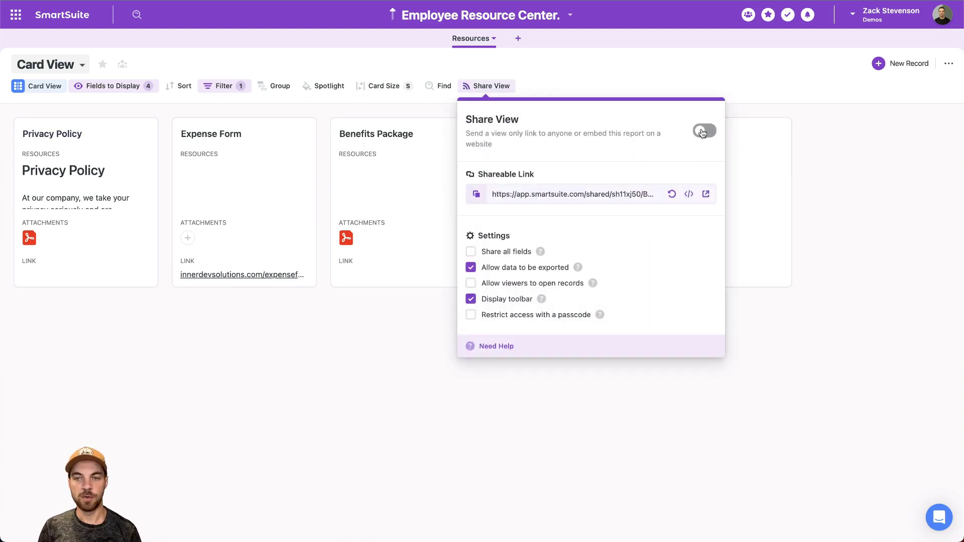
pyautogui.click(702, 132)
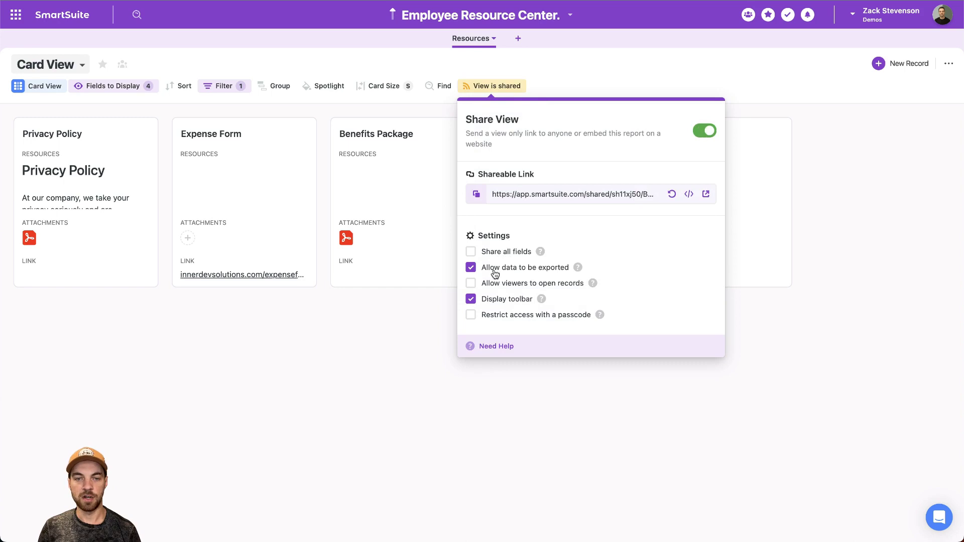
pyautogui.click(470, 268)
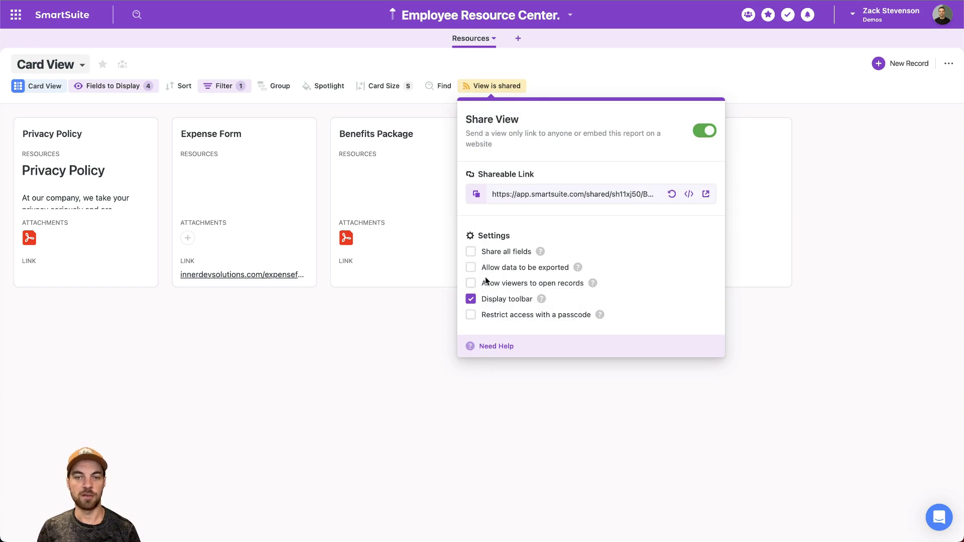
pyautogui.click(471, 284)
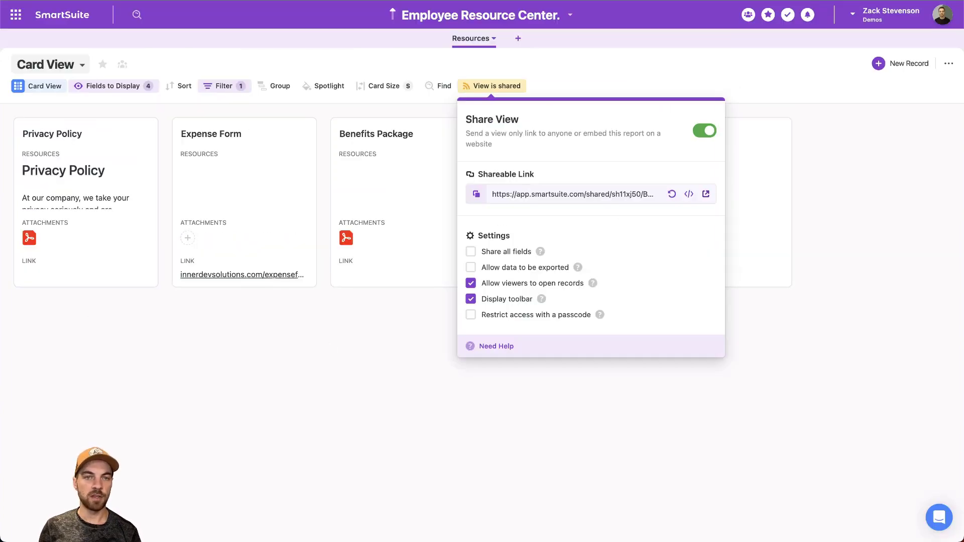
pyautogui.click(391, 350)
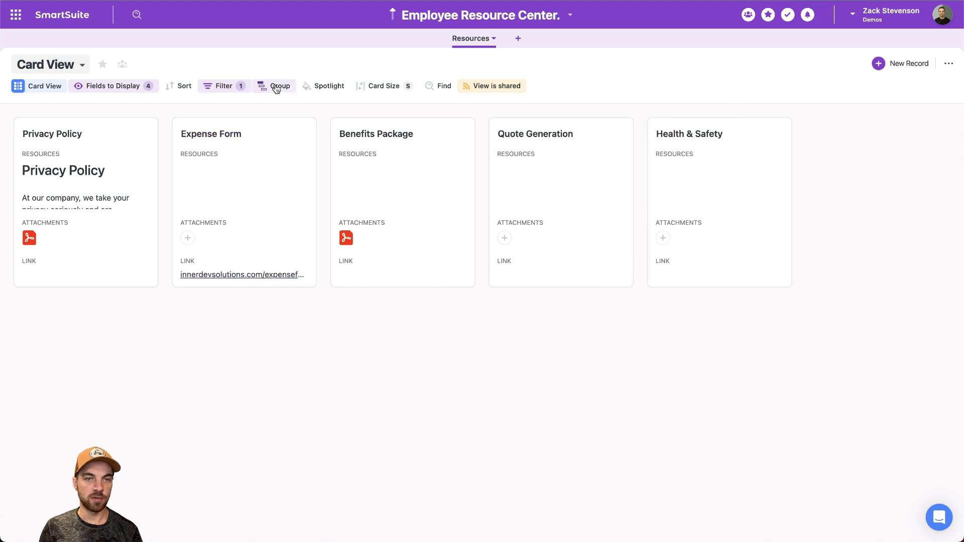
pyautogui.click(271, 89)
pyautogui.click(333, 134)
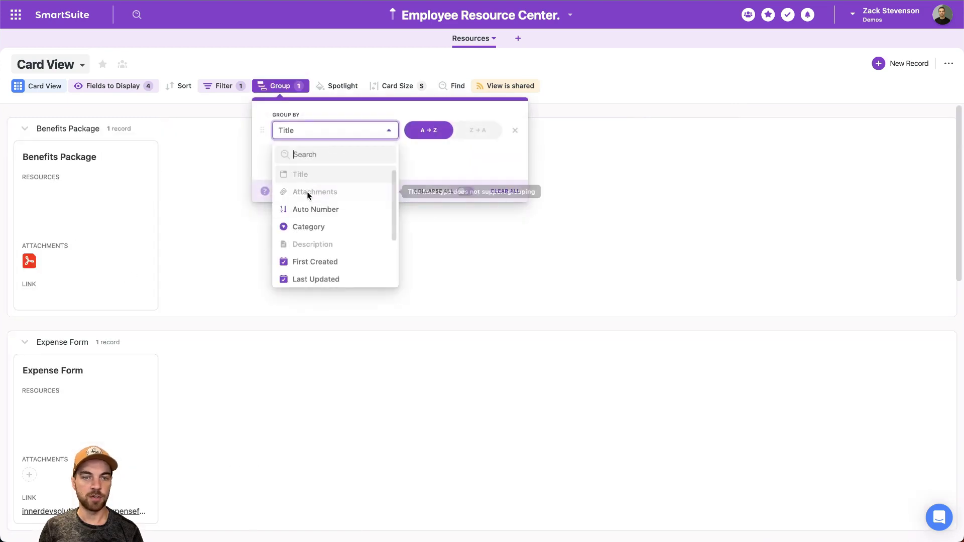
pyautogui.click(317, 226)
pyautogui.click(468, 192)
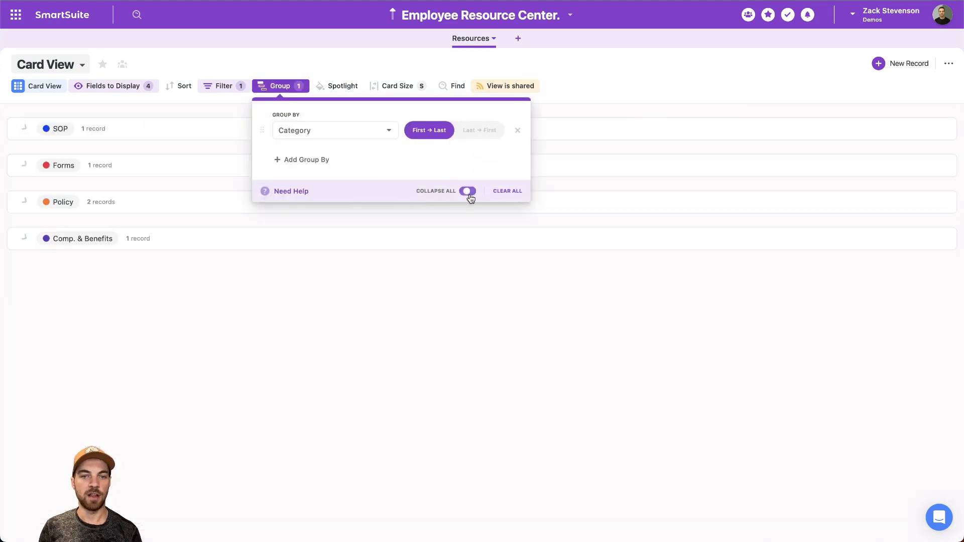
pyautogui.click(378, 66)
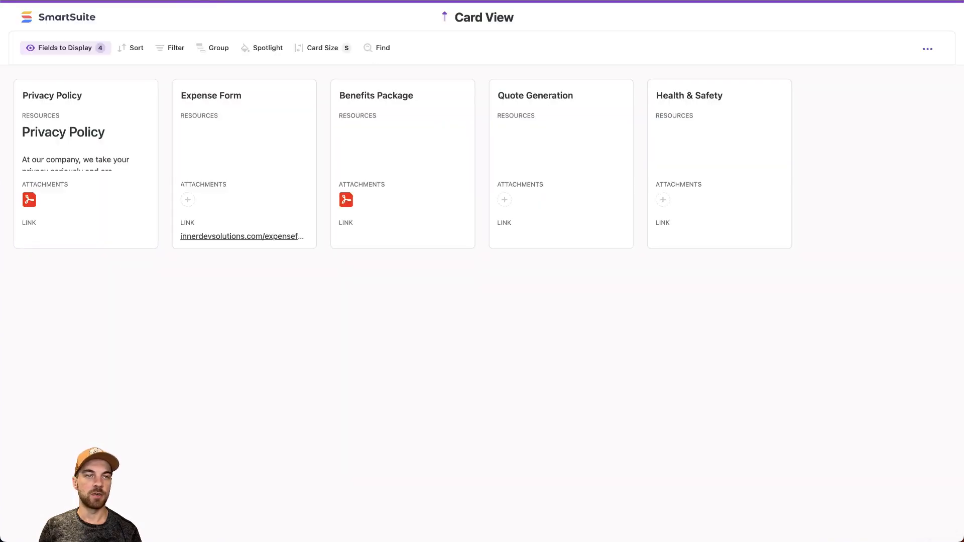
pyautogui.press('super+r')
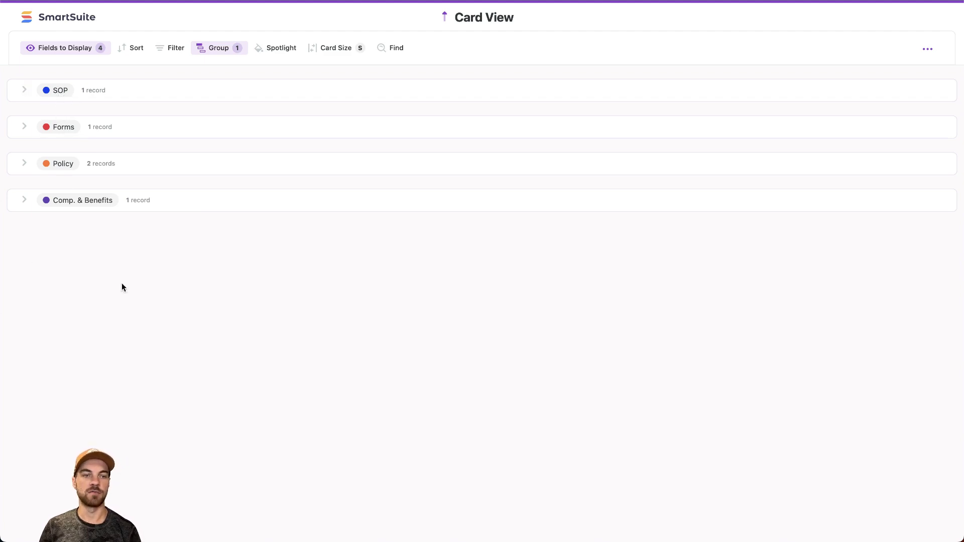
pyautogui.click(24, 90)
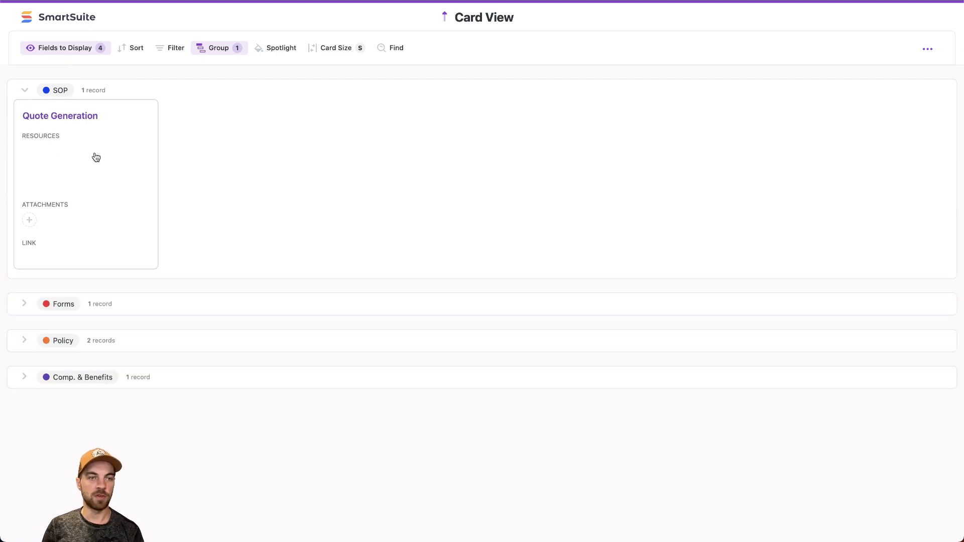
pyautogui.click(25, 90)
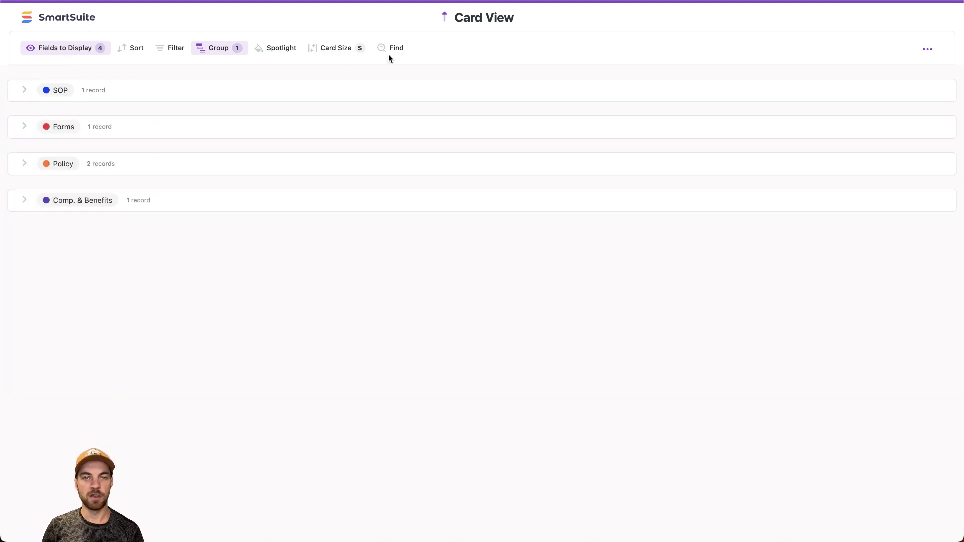
pyautogui.click(24, 129)
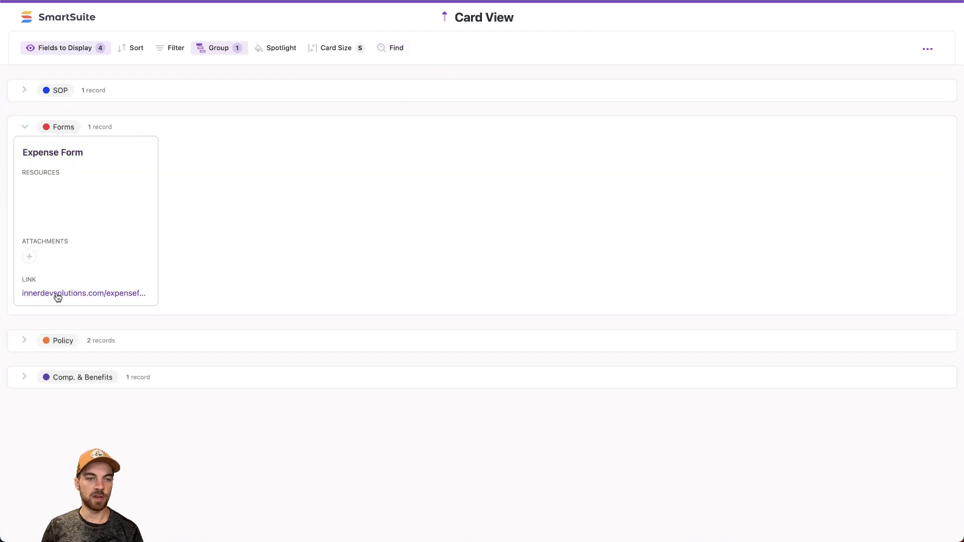
pyautogui.click(24, 341)
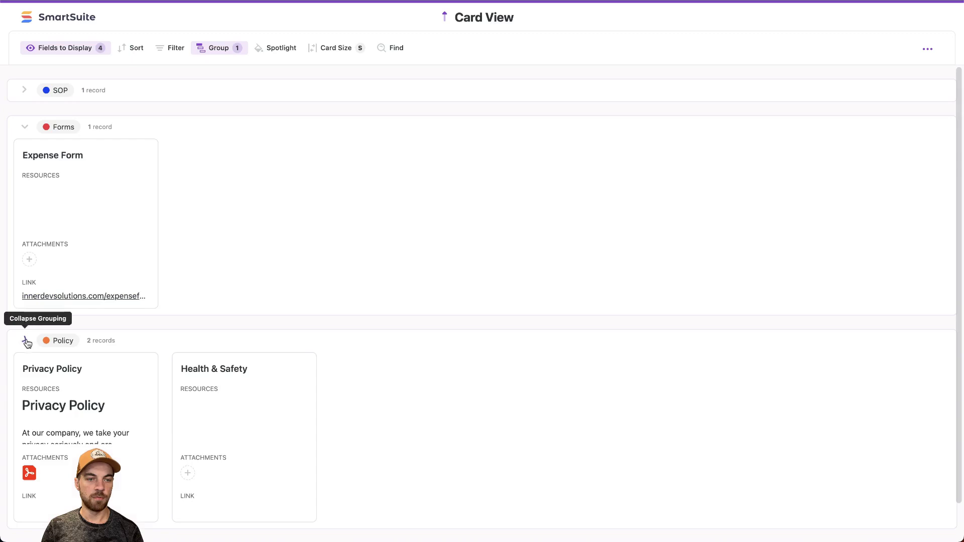
pyautogui.scroll(-1, 168, 297)
pyautogui.click(88, 360)
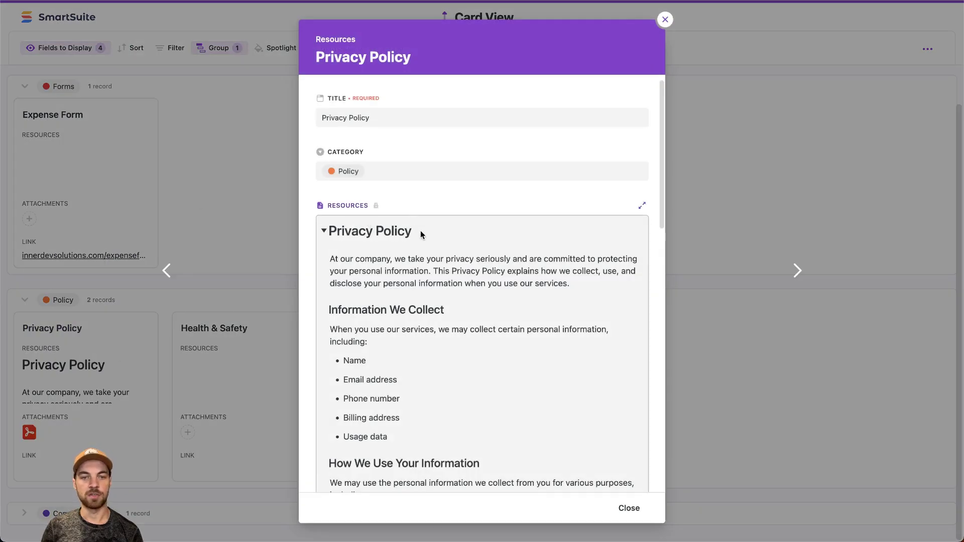
pyautogui.scroll(-3, 420, 231)
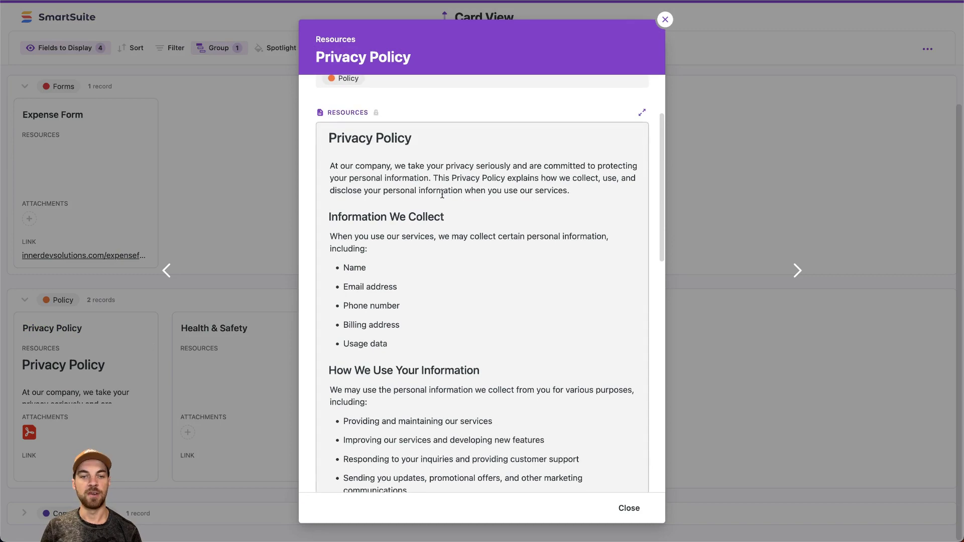
pyautogui.scroll(-10, 432, 206)
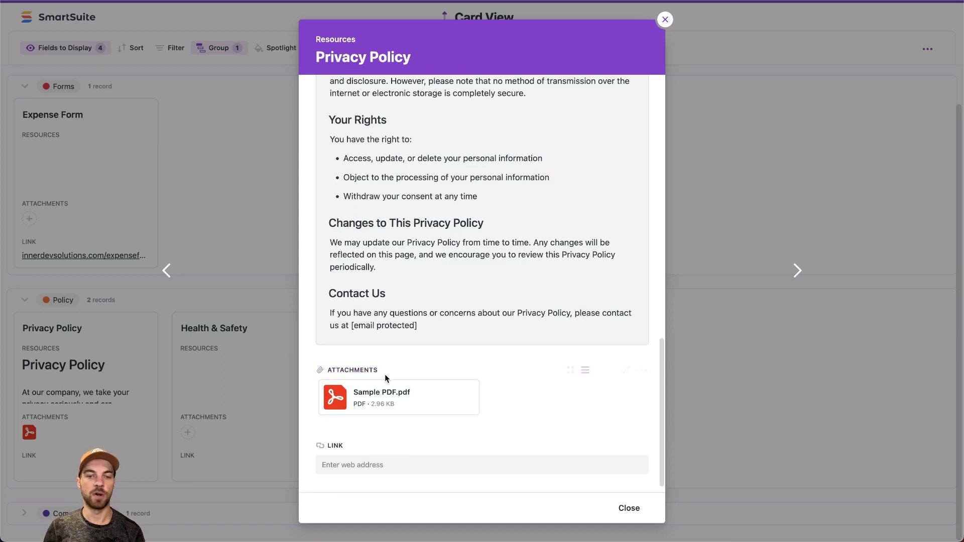
pyautogui.click(665, 19)
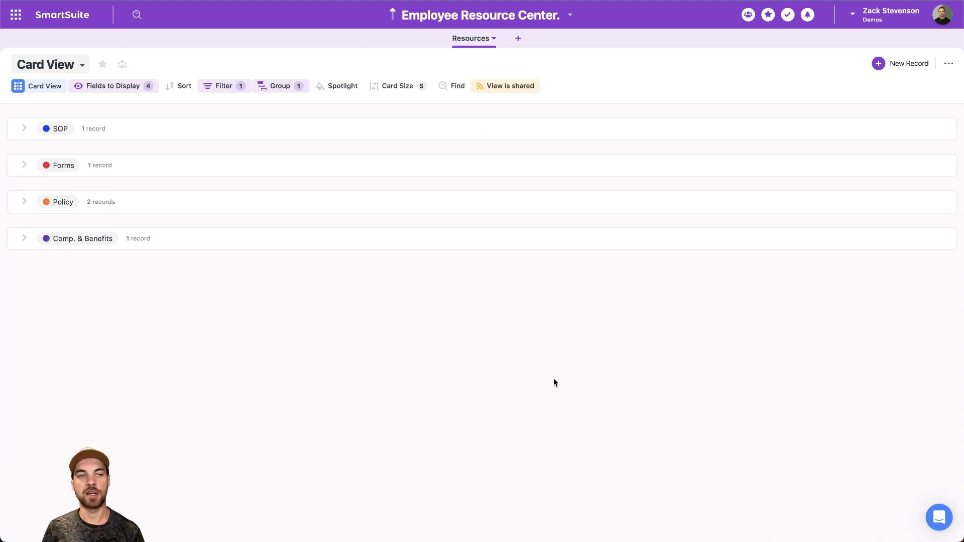
# - Add a new app named Important Dates
pyautogui.click(519, 40)
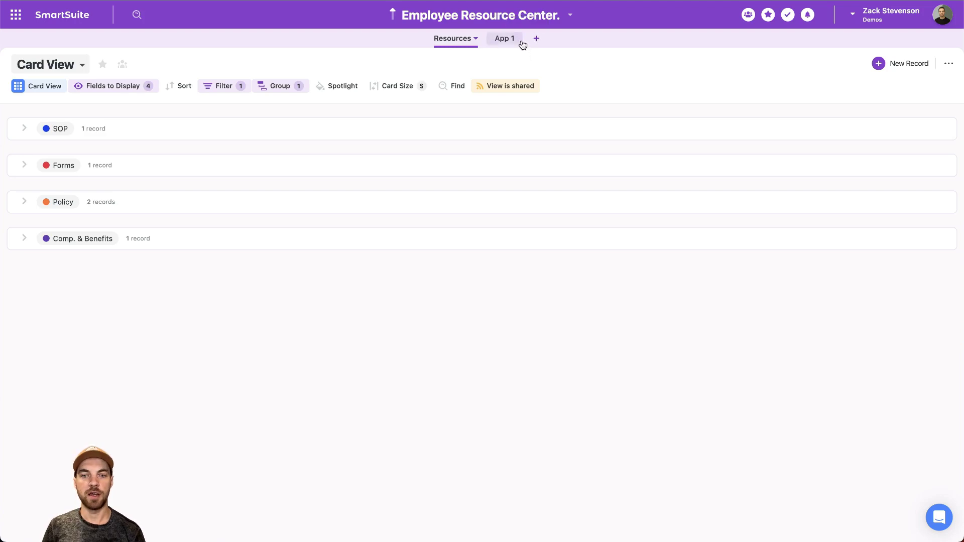
pyautogui.write('Imp')
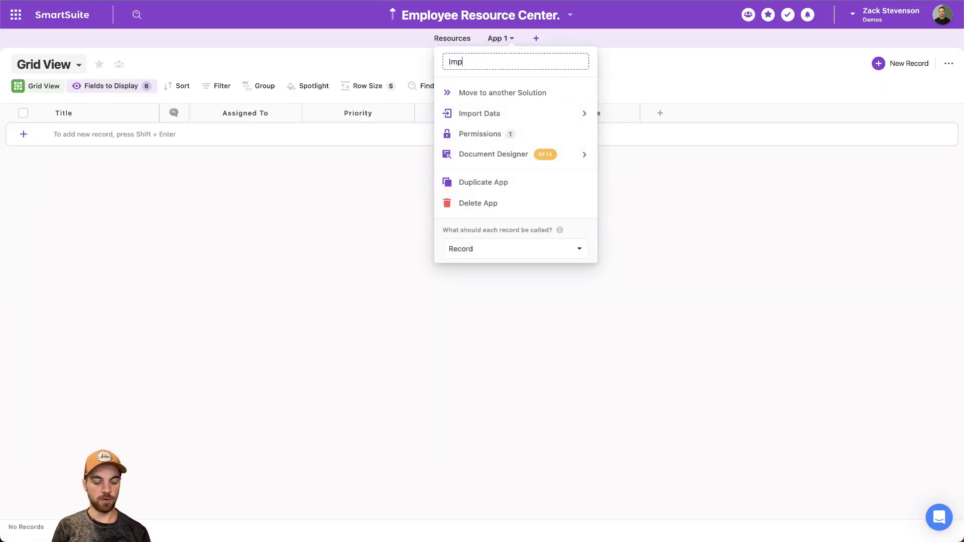
pyautogui.write('ortant Dates')
pyautogui.click(359, 191)
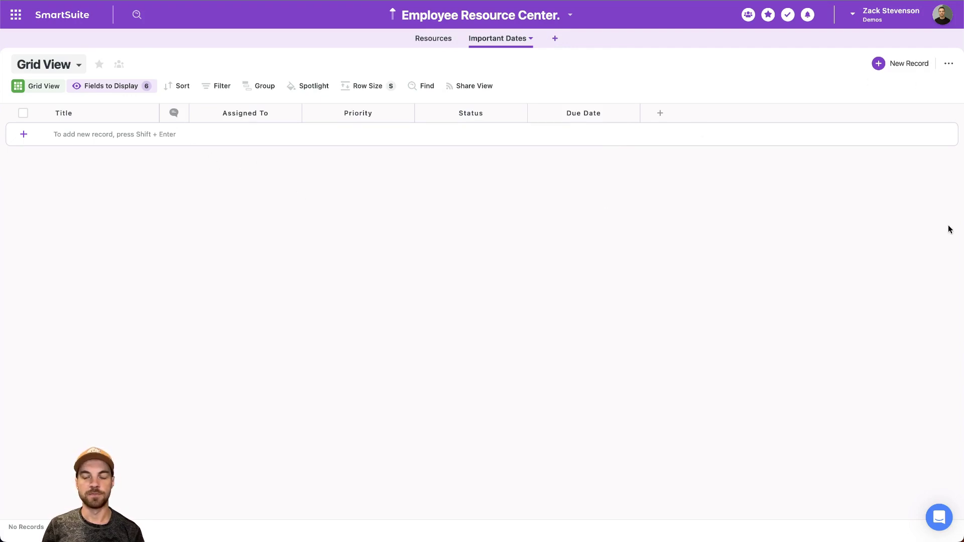
# - Delete the default Assigned To field from the Important Dates app
pyautogui.click(252, 113)
pyautogui.click(245, 396)
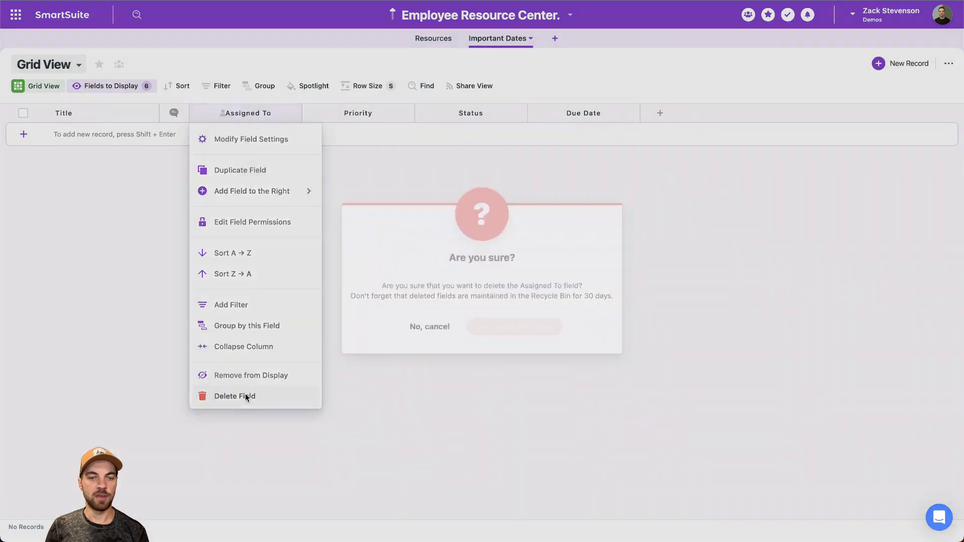
pyautogui.click(535, 326)
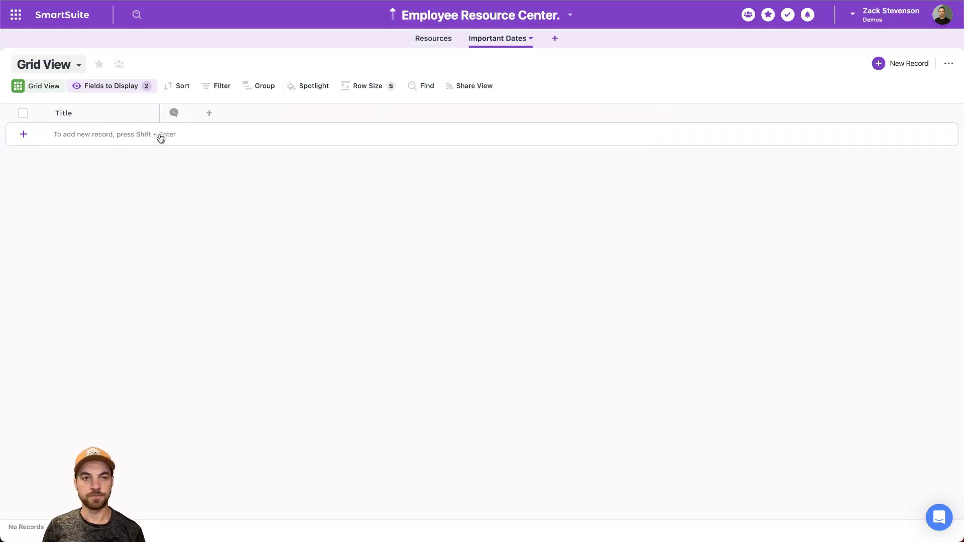
# - Add a single-line text field named Name
pyautogui.click(206, 117)
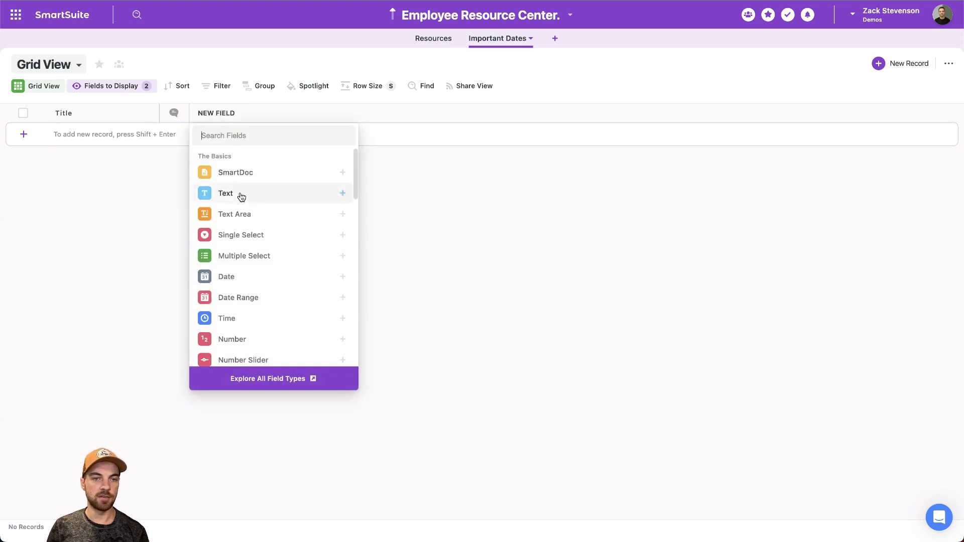
pyautogui.click(240, 197)
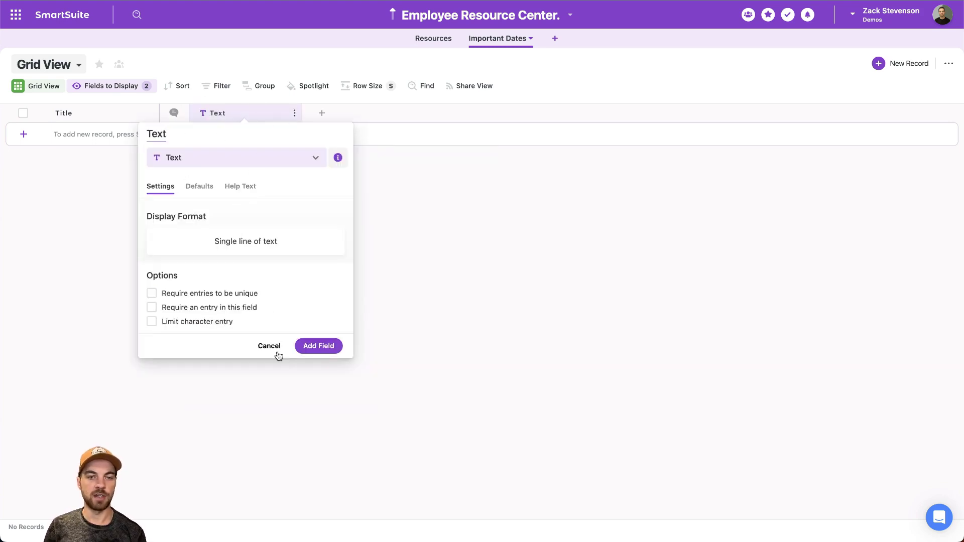
pyautogui.press('super+a')
pyautogui.write('Name')
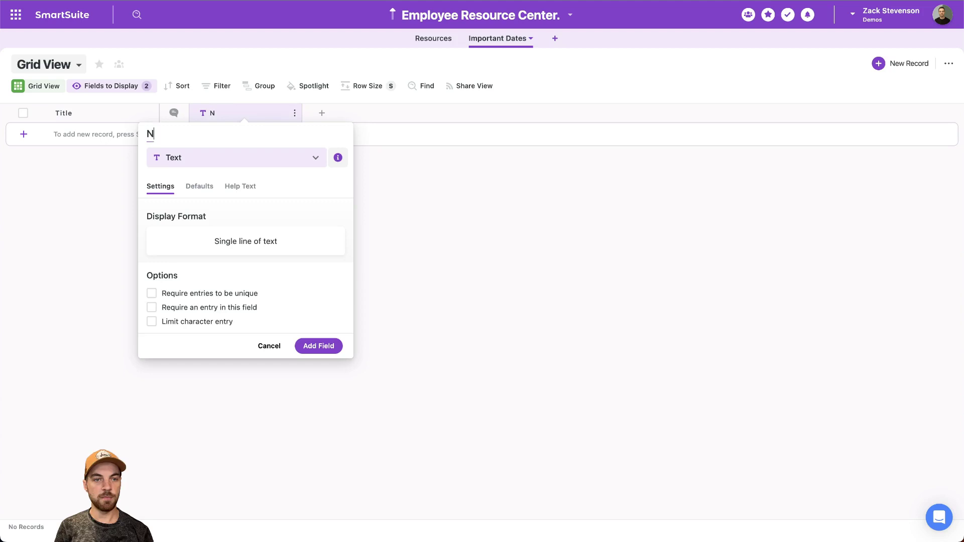
pyautogui.click(318, 346)
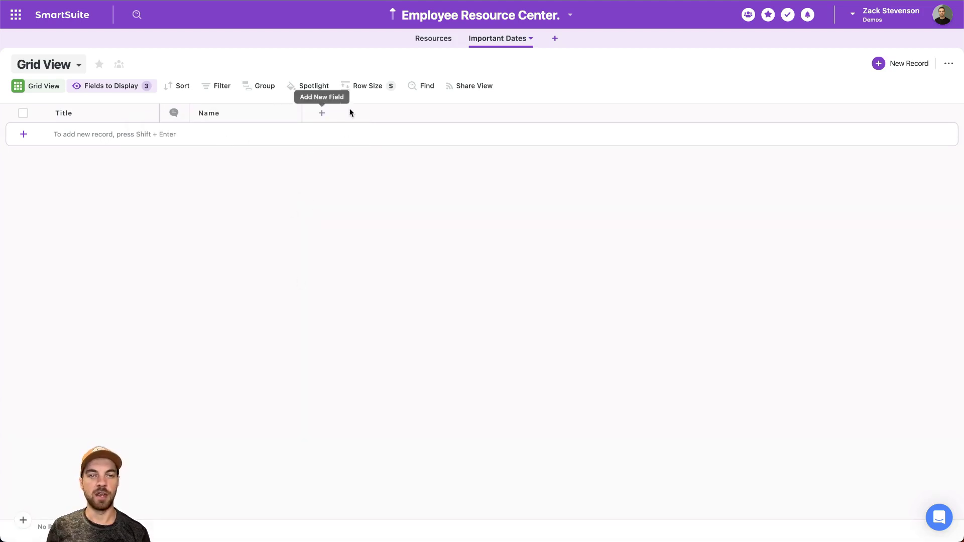
# - Add a SmartDoc field named Info
pyautogui.click(322, 113)
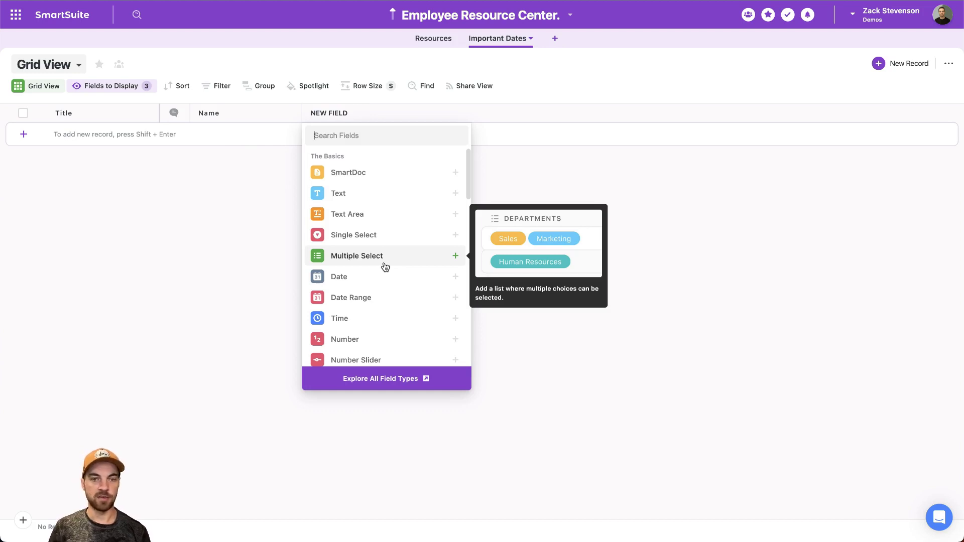
pyautogui.click(361, 173)
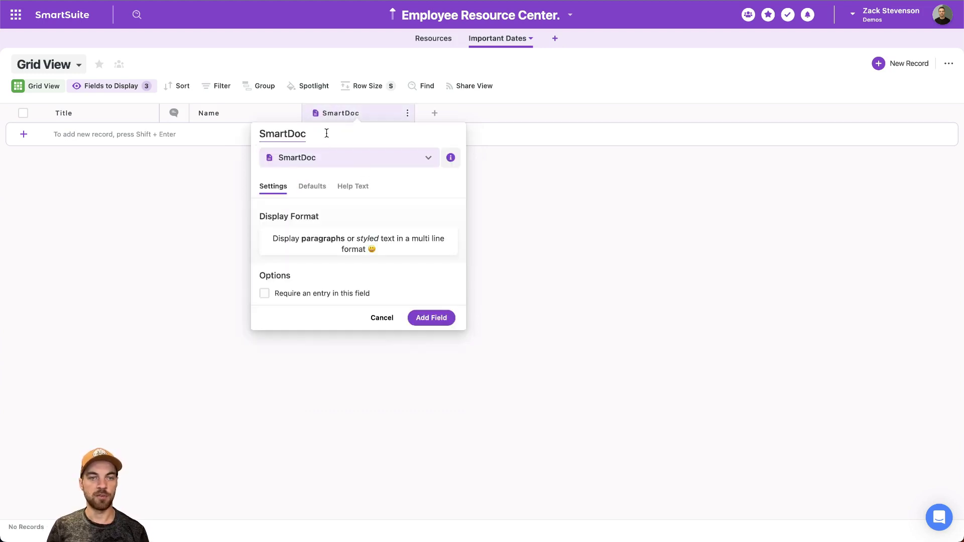
pyautogui.hotkey('ctrl', 'a')
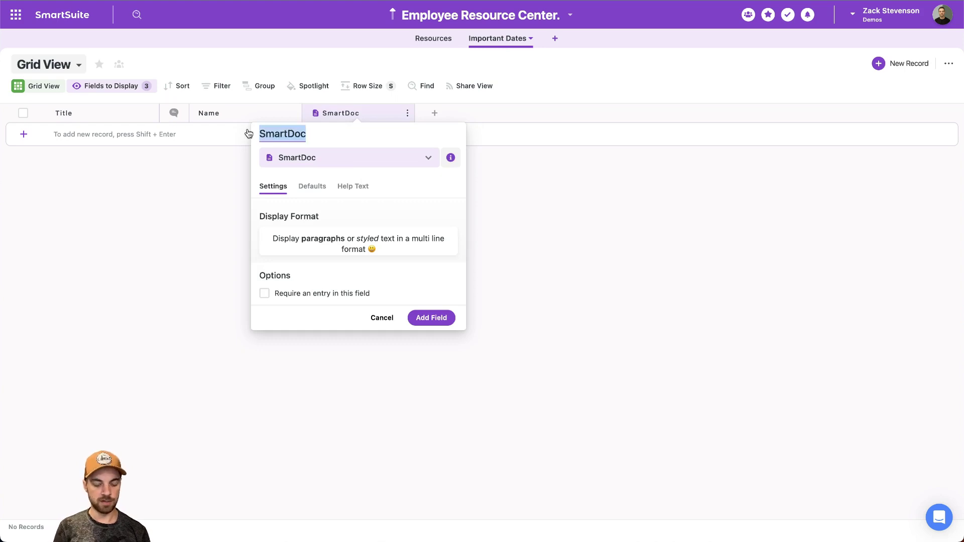
pyautogui.write('Info')
pyautogui.click(432, 318)
# - Add a Date field named Date
pyautogui.click(435, 113)
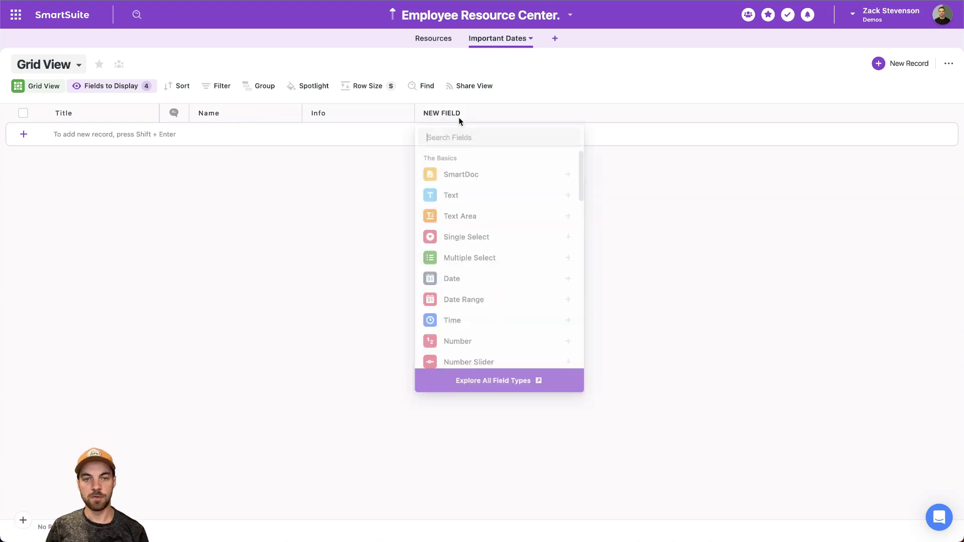
pyautogui.write('date')
pyautogui.click(452, 174)
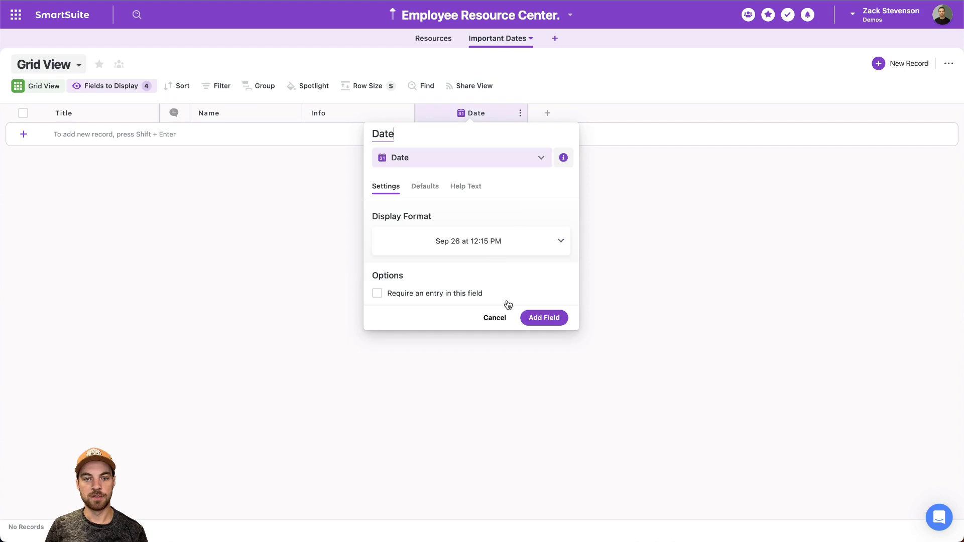
pyautogui.click(545, 317)
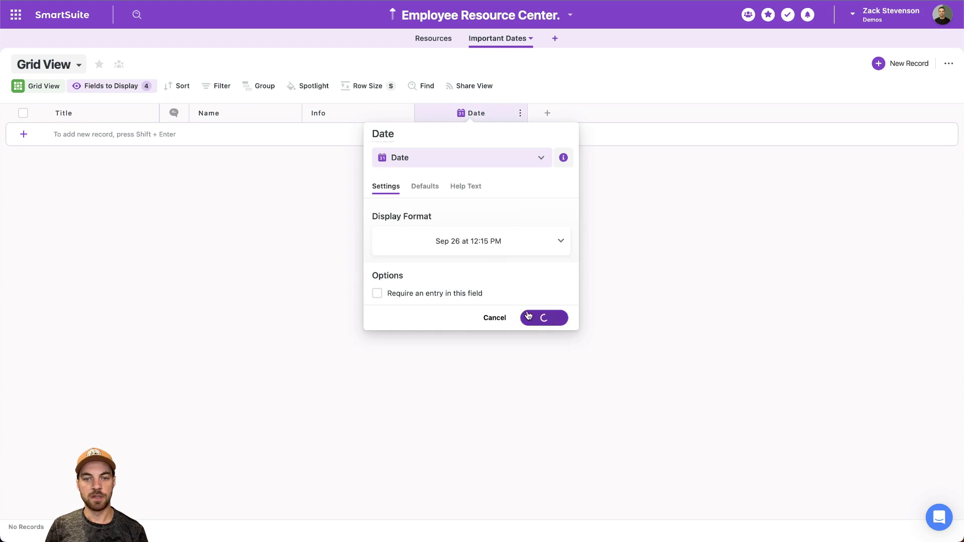
pyautogui.click(547, 114)
# - Add a formula field named Year calculated as YEAR([Date])
pyautogui.write('form')
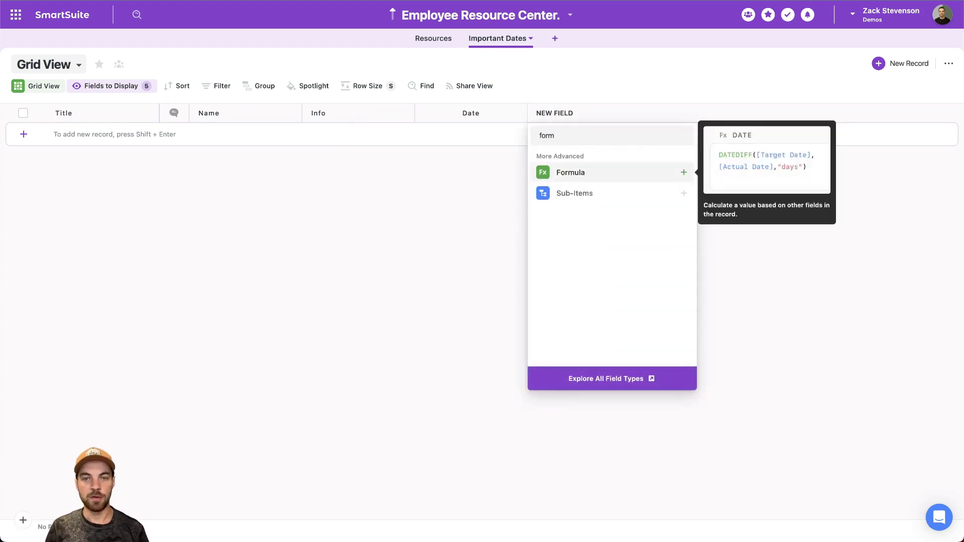
pyautogui.click(568, 173)
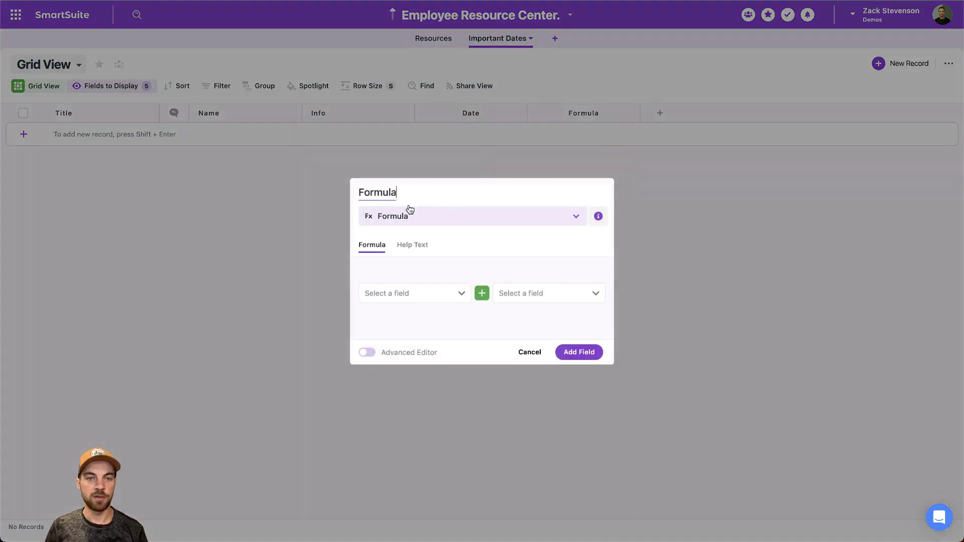
pyautogui.click(366, 353)
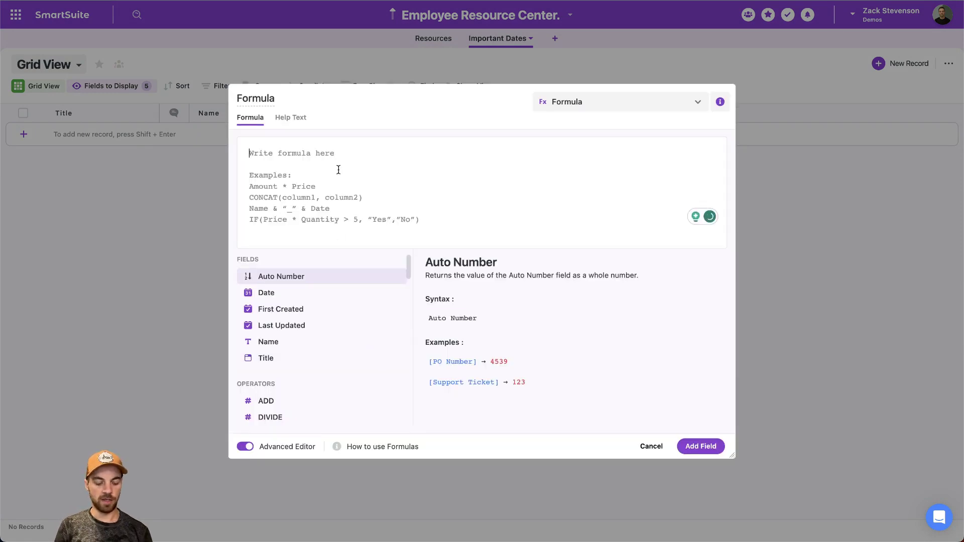
pyautogui.write('year')
pyautogui.click(393, 323)
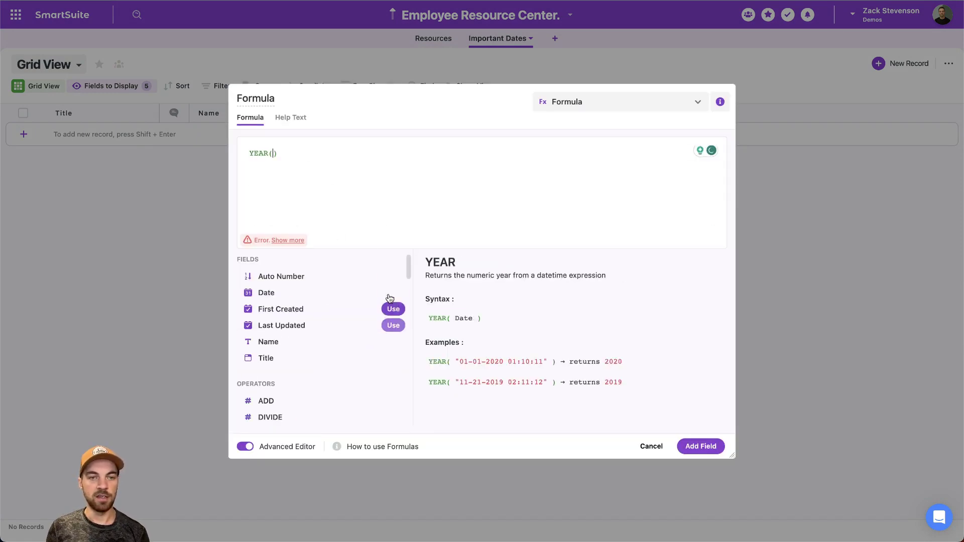
pyautogui.write('date')
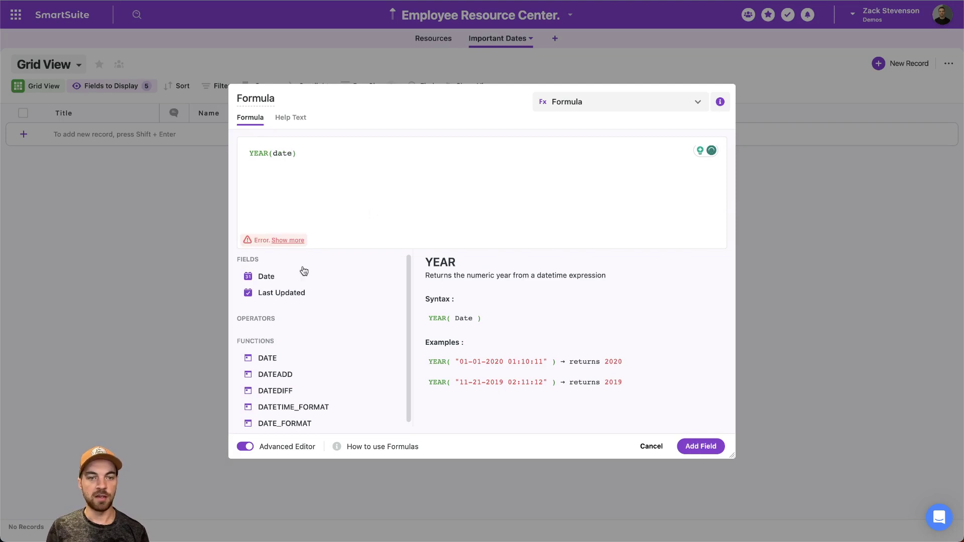
pyautogui.click(392, 276)
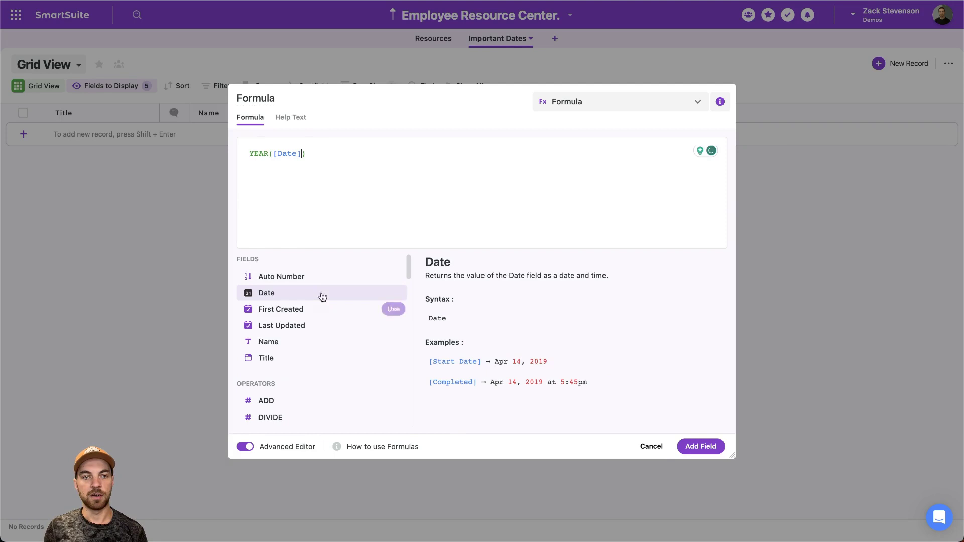
pyautogui.moveTo(274, 99); pyautogui.dragTo(237, 98)
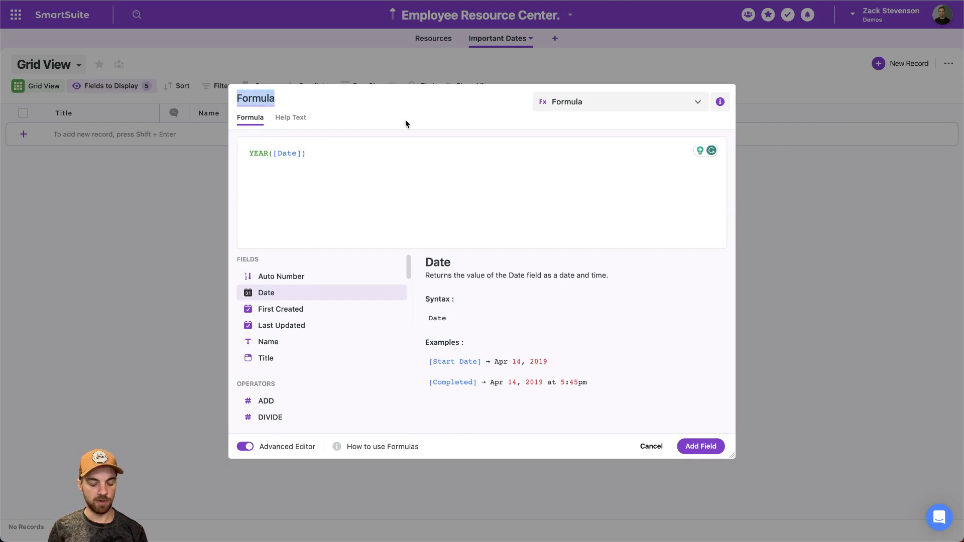
pyautogui.write('Year')
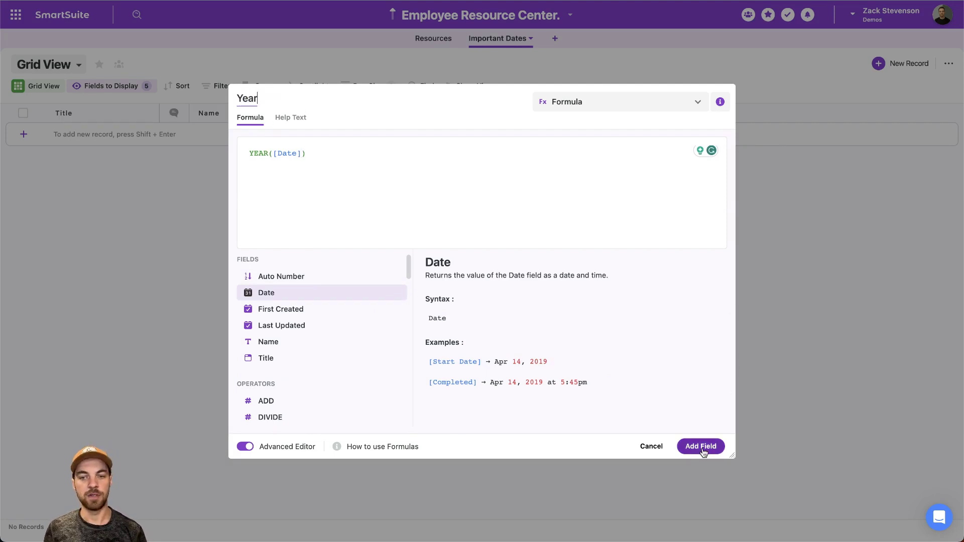
pyautogui.click(702, 447)
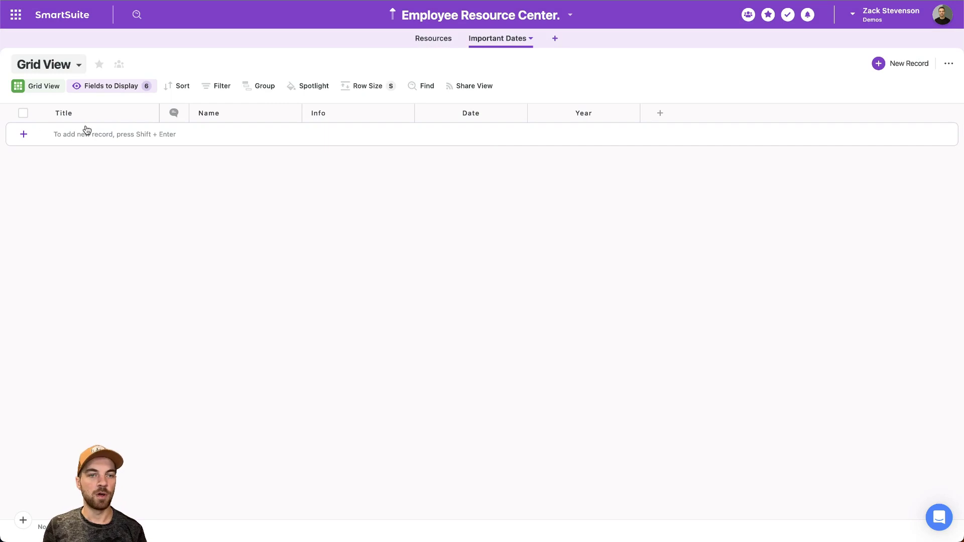
# - Make the Title field auto-generated from Name, ' - ', and Year
pyautogui.click(69, 113)
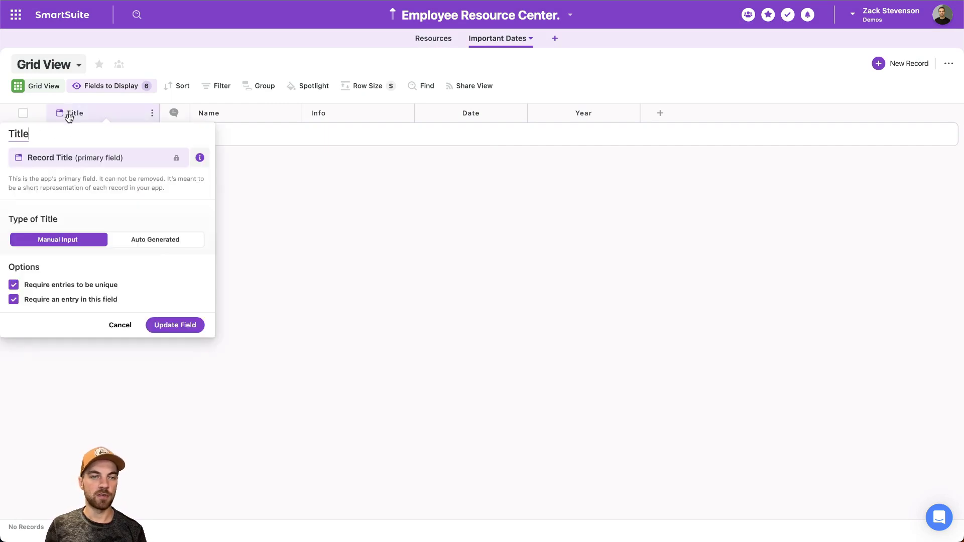
pyautogui.click(152, 245)
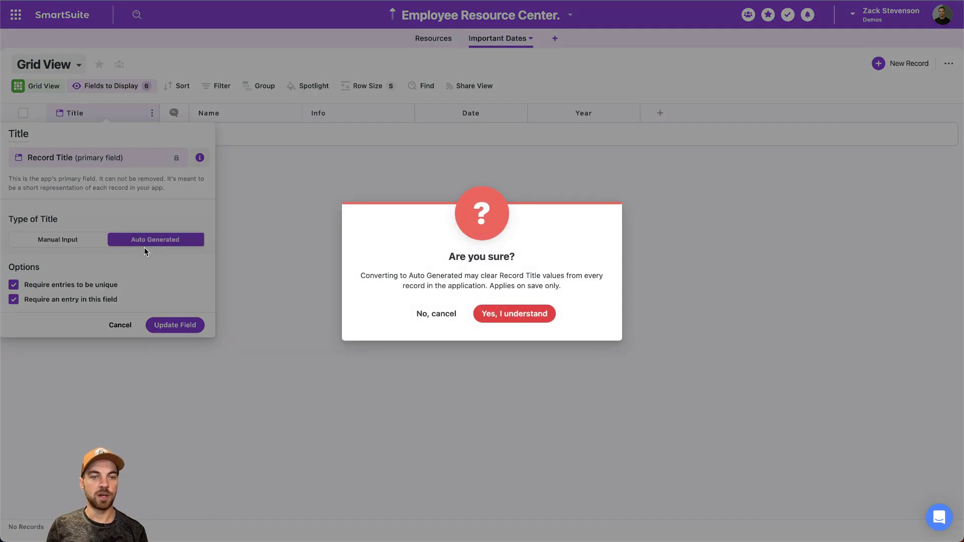
pyautogui.click(514, 320)
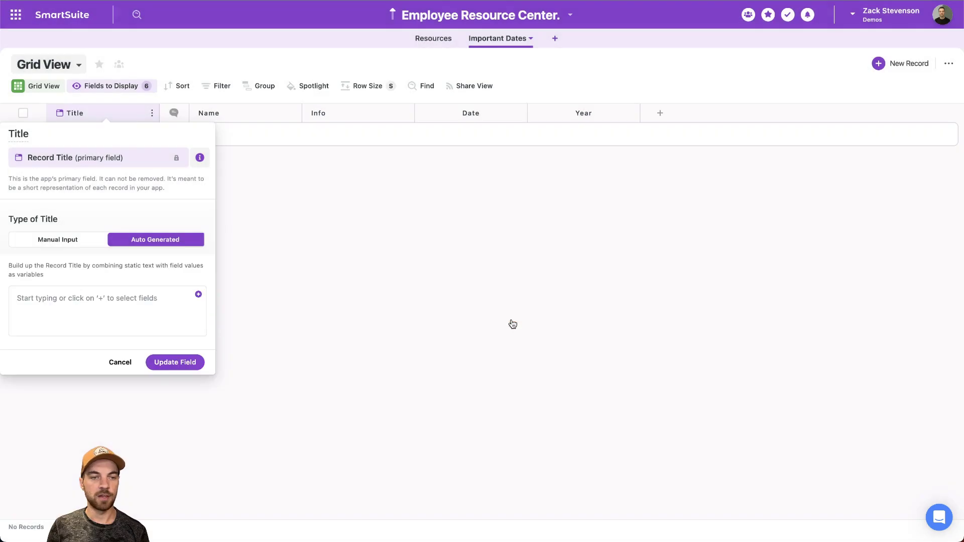
pyautogui.click(199, 296)
pyautogui.write('na')
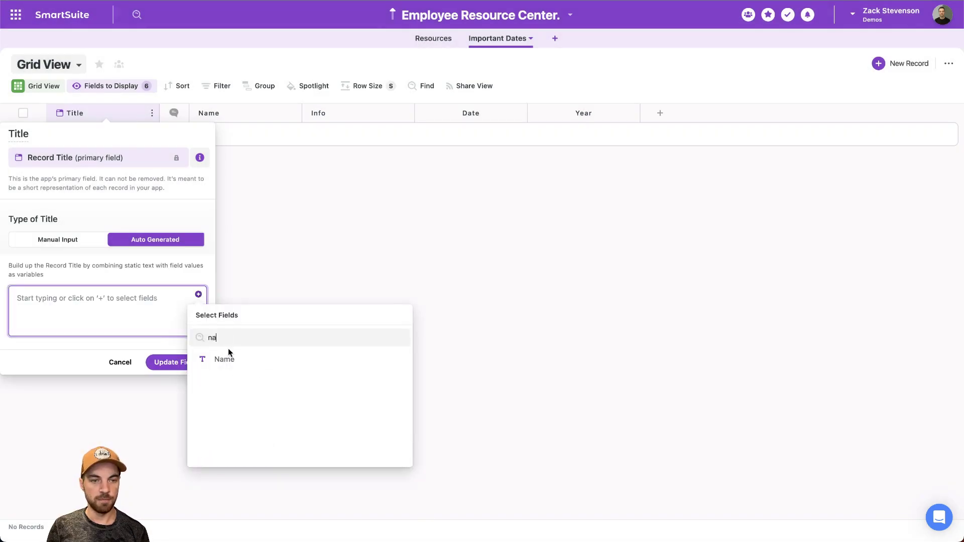
pyautogui.click(224, 359)
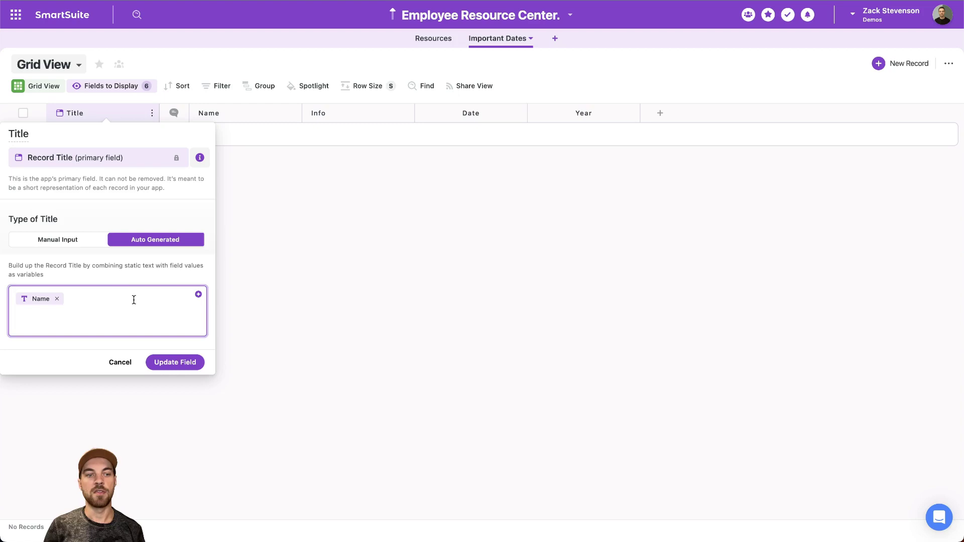
pyautogui.write('-')
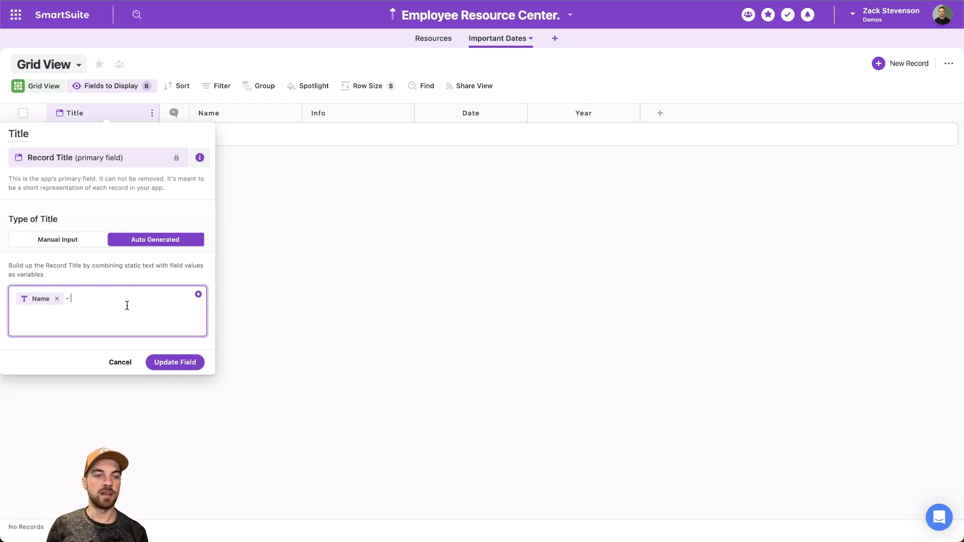
pyautogui.click(198, 294)
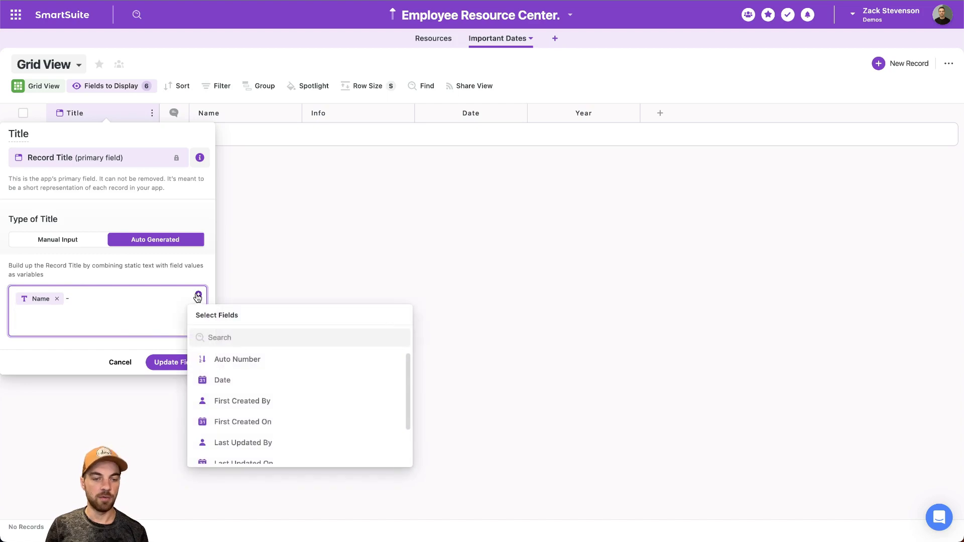
pyautogui.write('year')
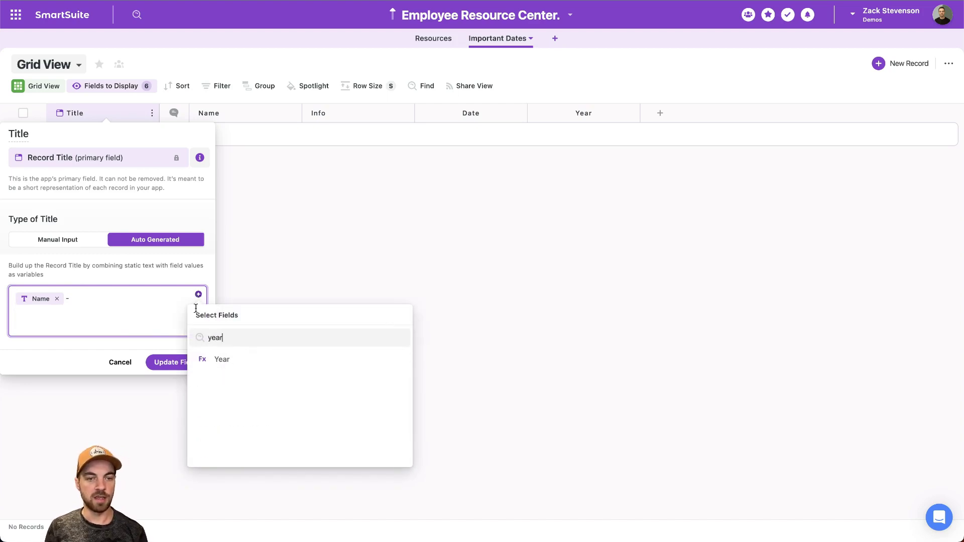
pyautogui.click(243, 360)
pyautogui.click(171, 362)
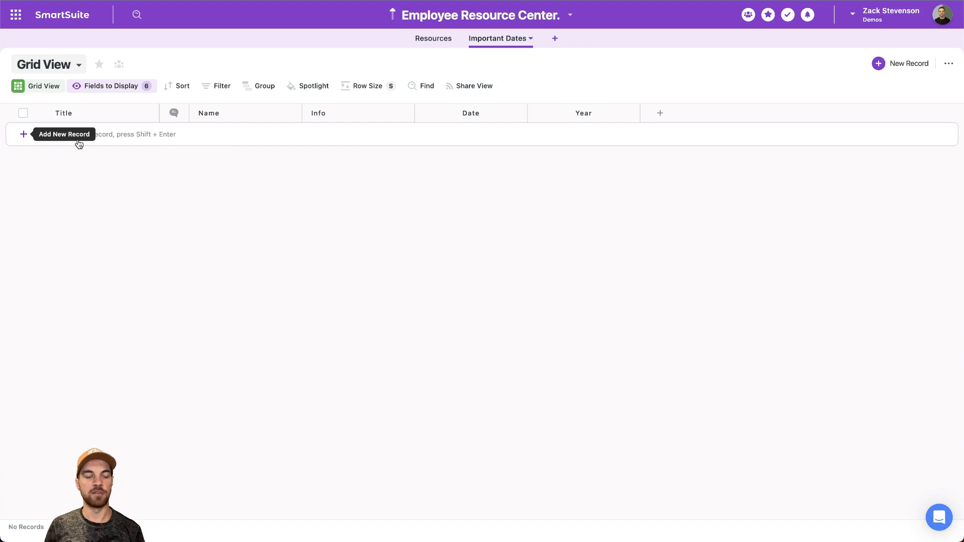
# - Add an AGM record dated April 4, 2023
pyautogui.click(24, 135)
pyautogui.click(242, 144)
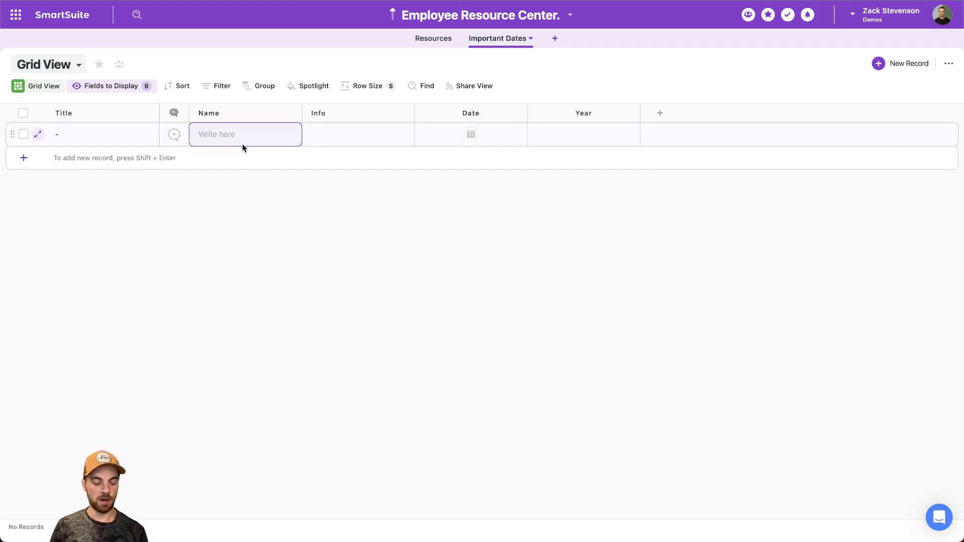
pyautogui.write('AG')
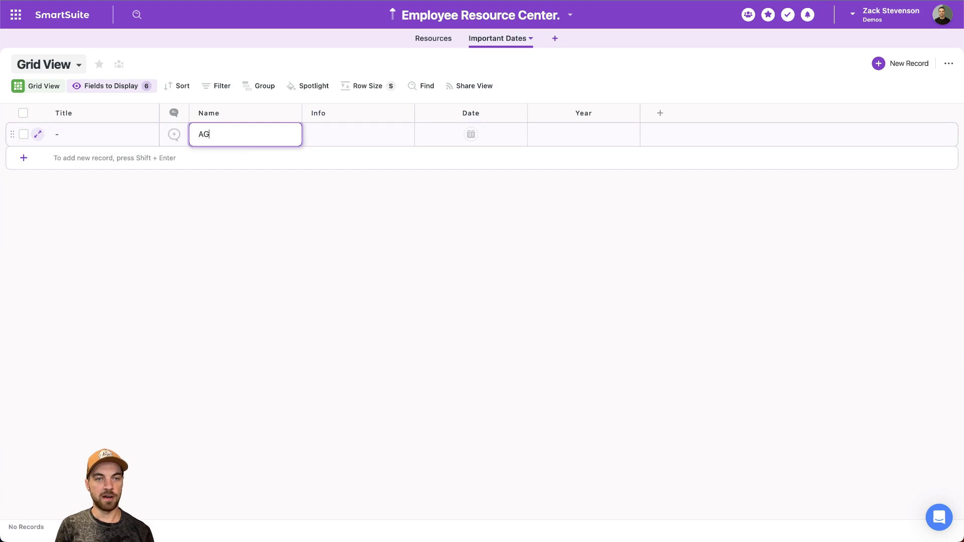
pyautogui.write('M')
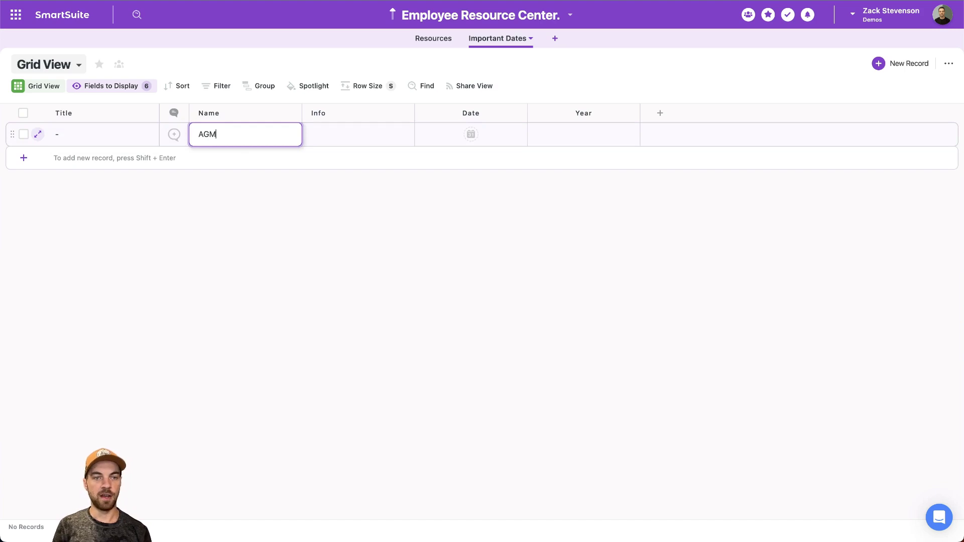
pyautogui.click(465, 137)
pyautogui.click(521, 135)
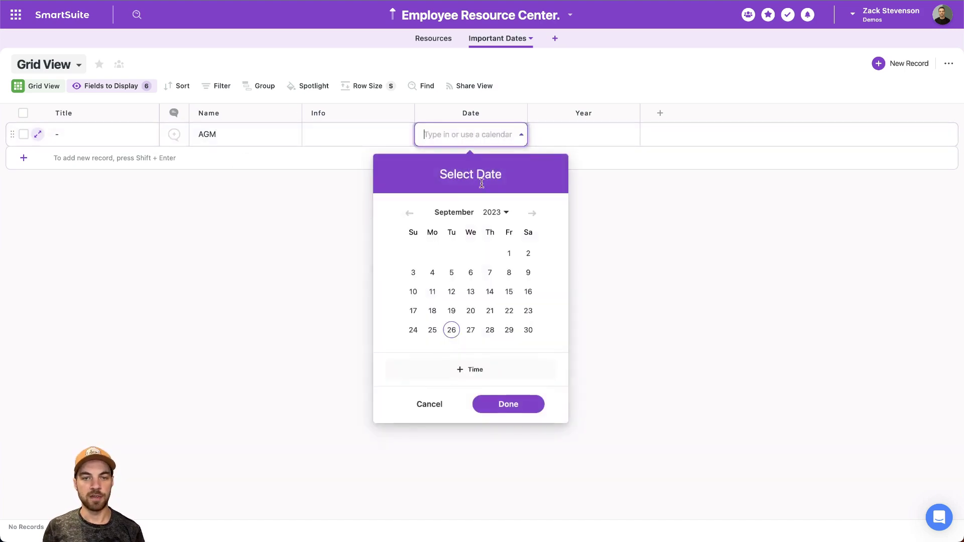
pyautogui.click(409, 215)
pyautogui.click(409, 215)
pyautogui.click(409, 214)
pyautogui.click(409, 214)
pyautogui.click(409, 214)
pyautogui.click(452, 273)
pyautogui.click(509, 404)
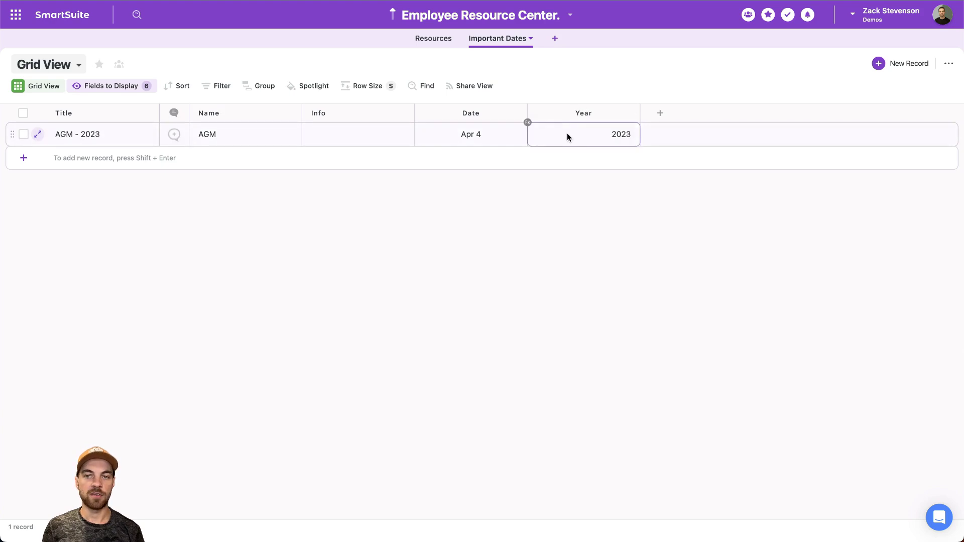
# - Add a Summer BBQ record dated August 15
pyautogui.click(24, 158)
pyautogui.click(217, 162)
pyautogui.write('Su')
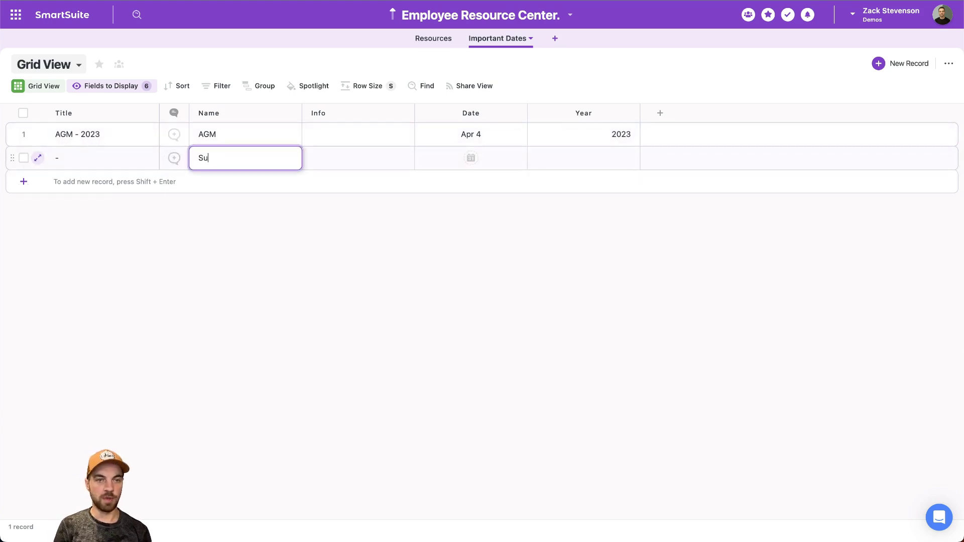
pyautogui.write('mmer BBQ')
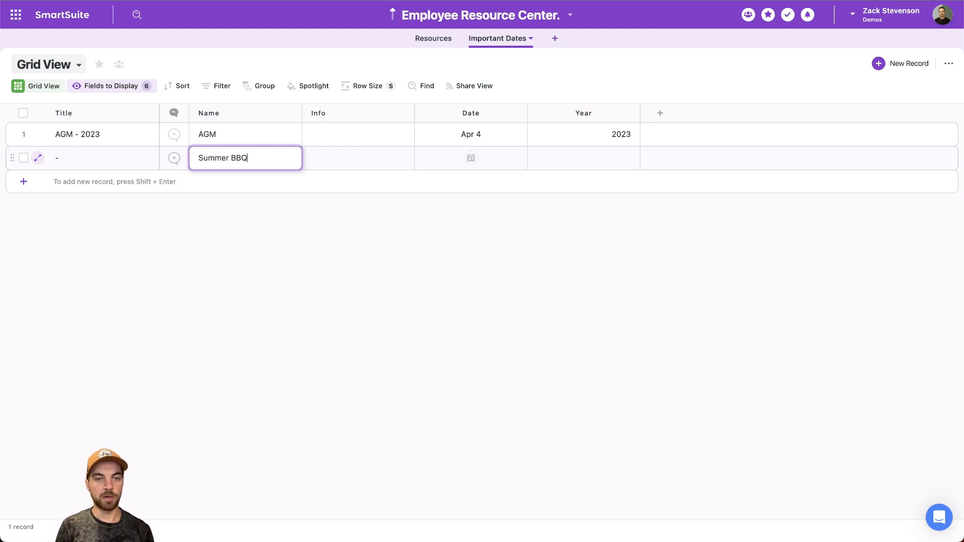
pyautogui.press('Tab')
pyautogui.click(467, 157)
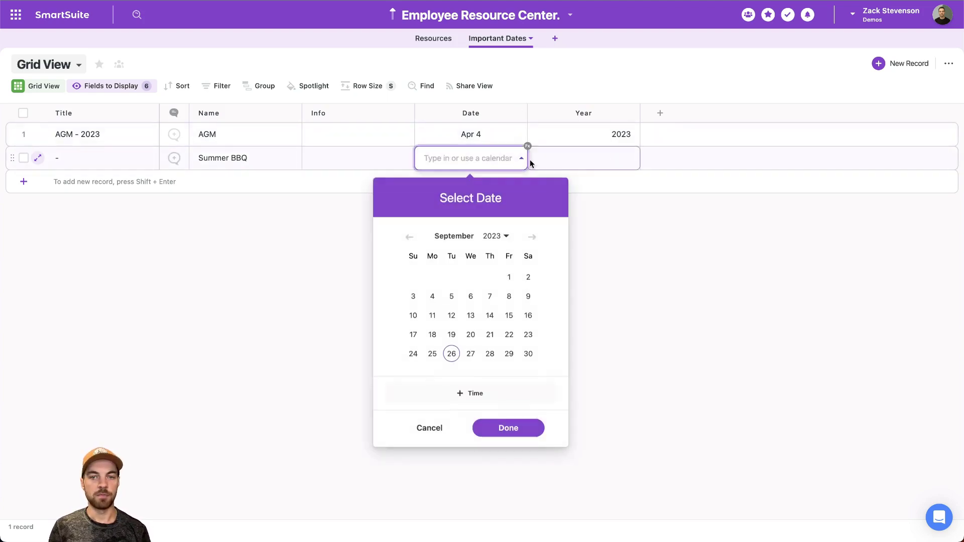
pyautogui.click(409, 237)
pyautogui.click(451, 316)
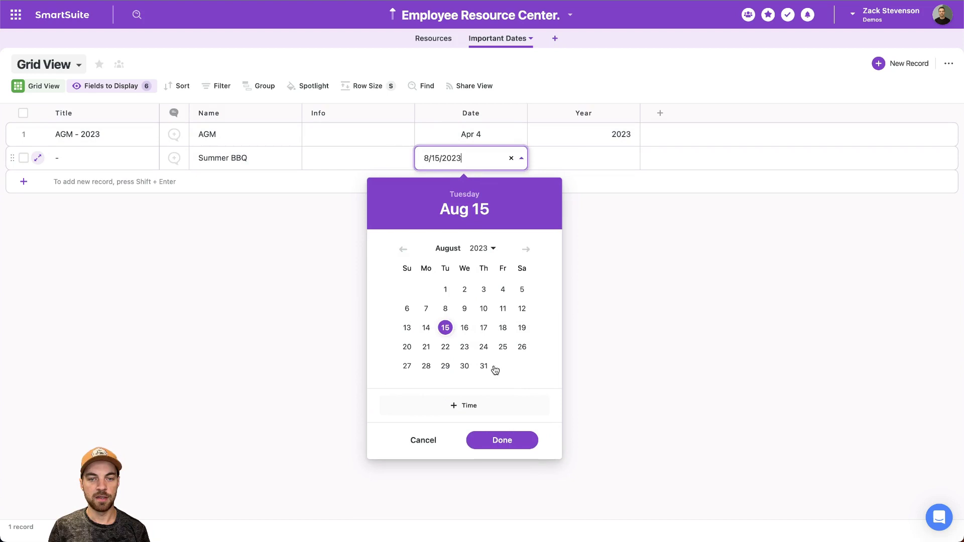
pyautogui.click(512, 444)
# - Add an End of Q3 record dated September 30 and widen the Info column
pyautogui.click(23, 181)
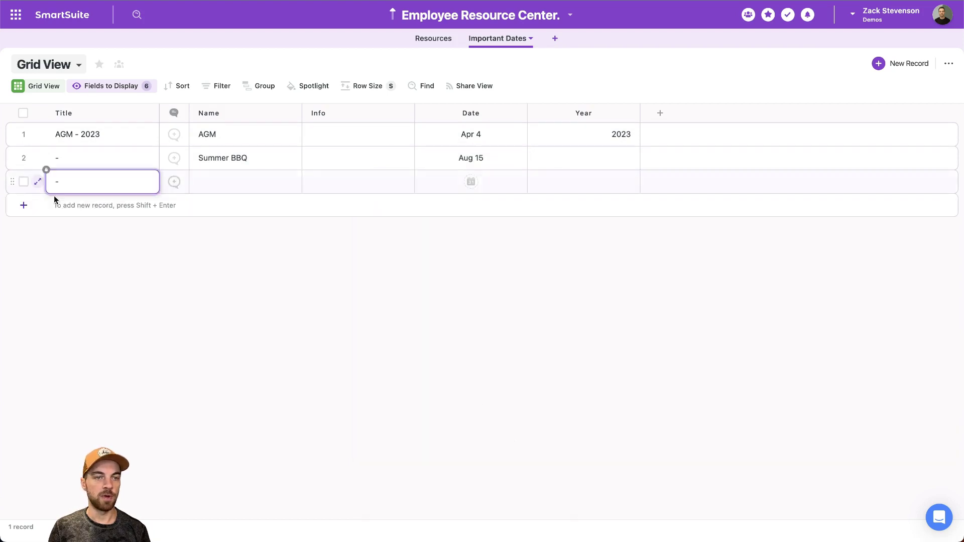
pyautogui.click(221, 187)
pyautogui.write('End of Q3')
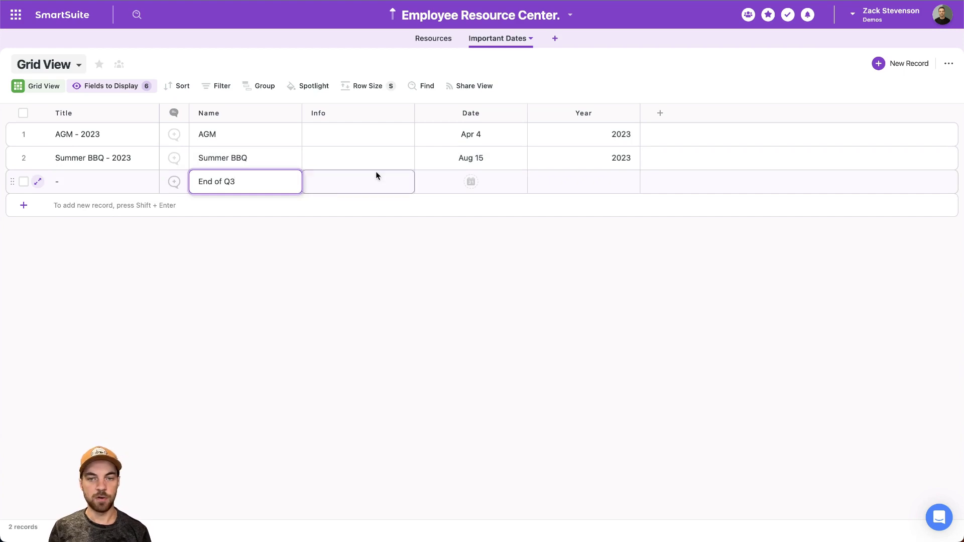
pyautogui.click(459, 186)
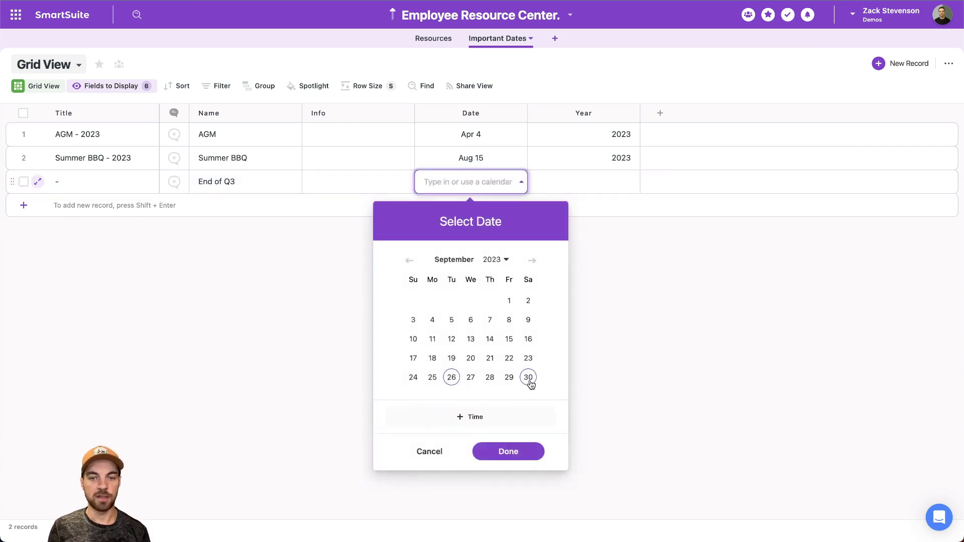
pyautogui.click(528, 377)
pyautogui.click(680, 318)
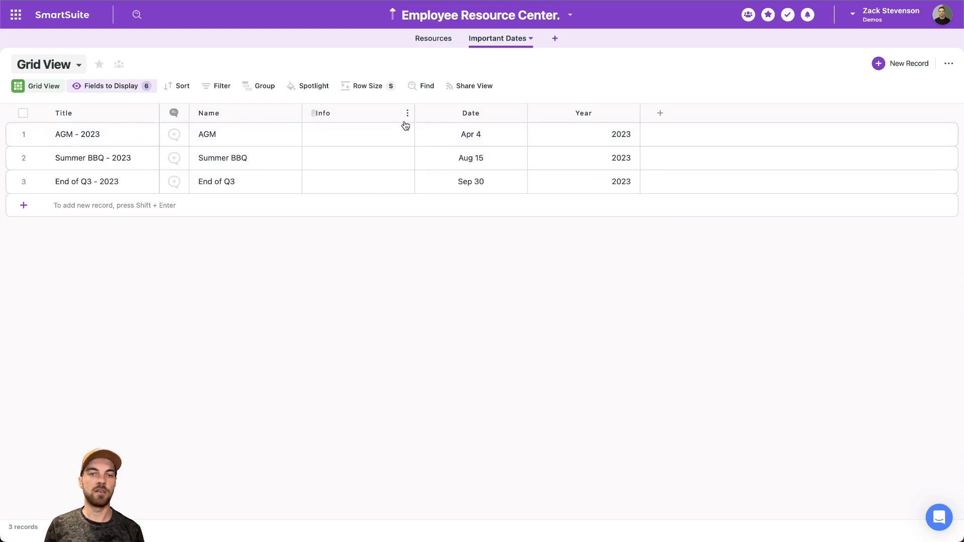
pyautogui.moveTo(415, 113); pyautogui.dragTo(444, 113)
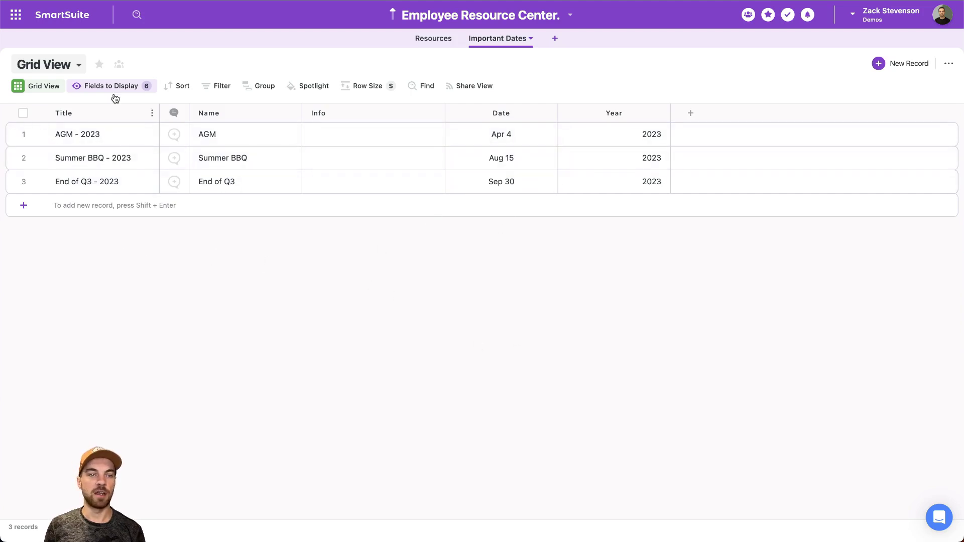
# - Create a new public Calendar View for Important Dates
pyautogui.click(79, 66)
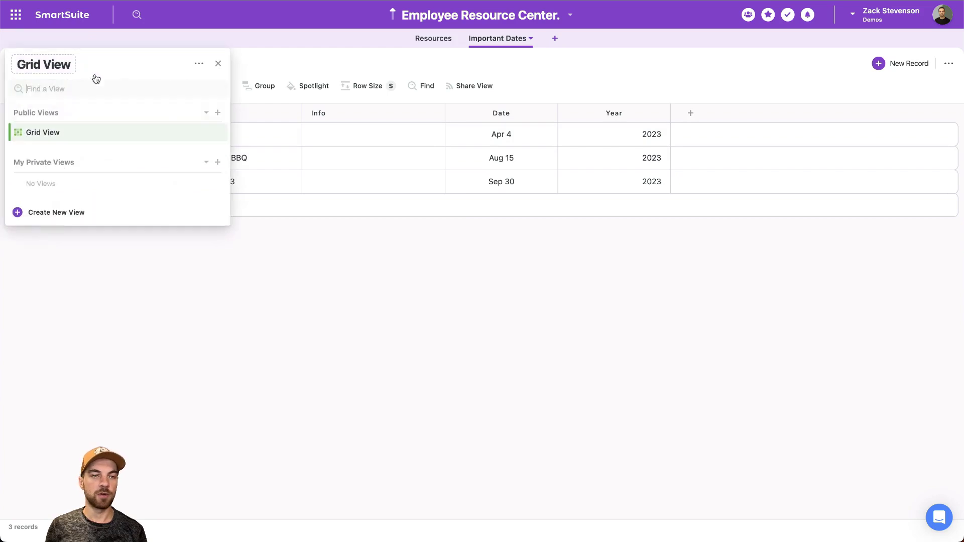
pyautogui.click(217, 112)
pyautogui.click(257, 83)
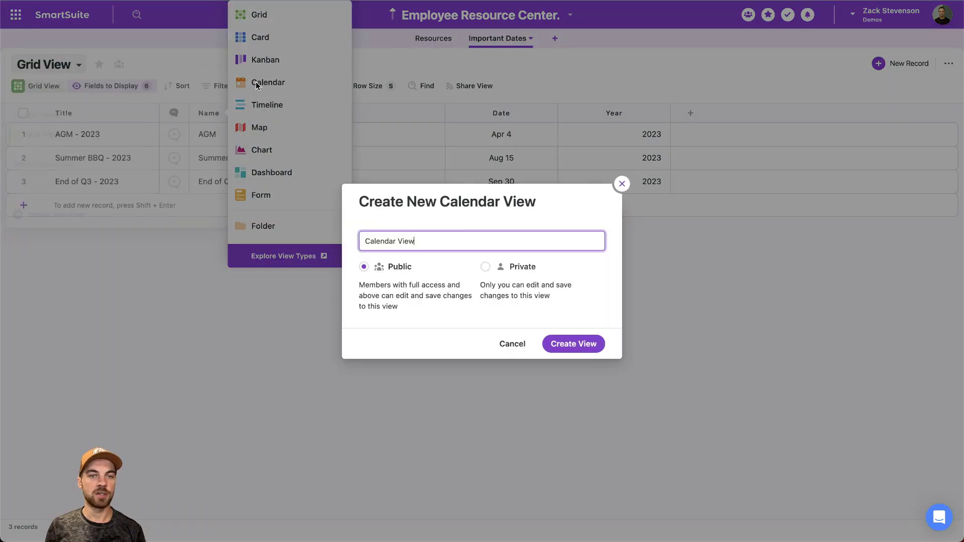
pyautogui.click(594, 344)
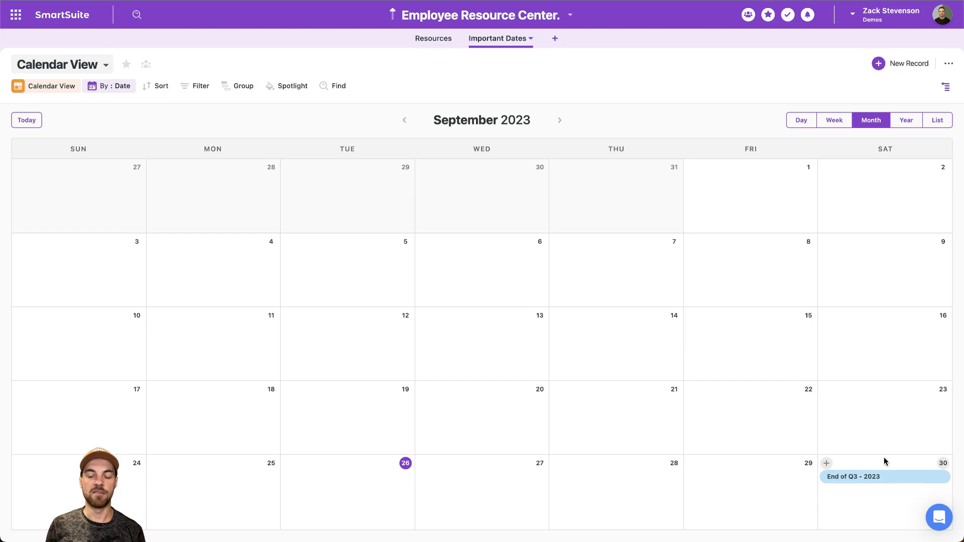
# - Page the calendar to August 2023 and preview the Summer BBQ - 2023 record
pyautogui.click(404, 121)
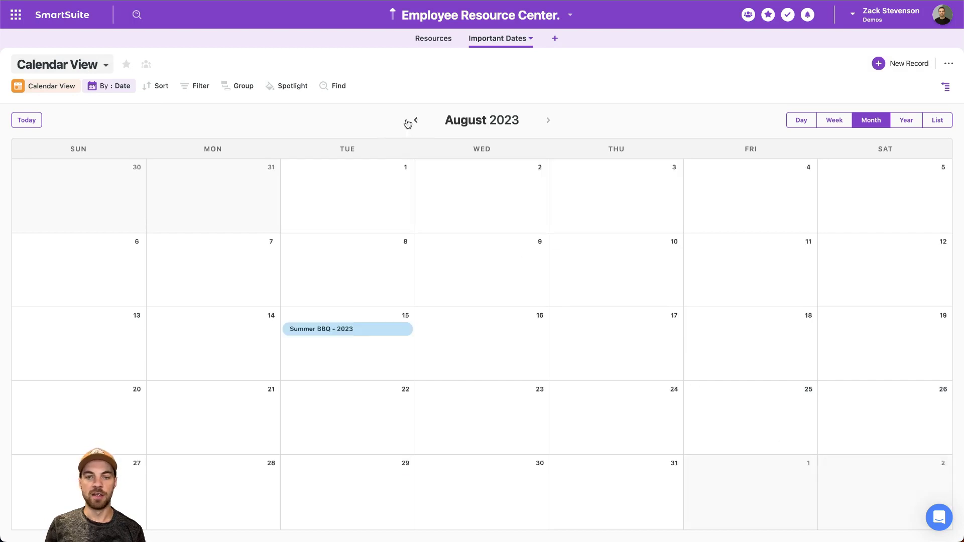
pyautogui.click(315, 330)
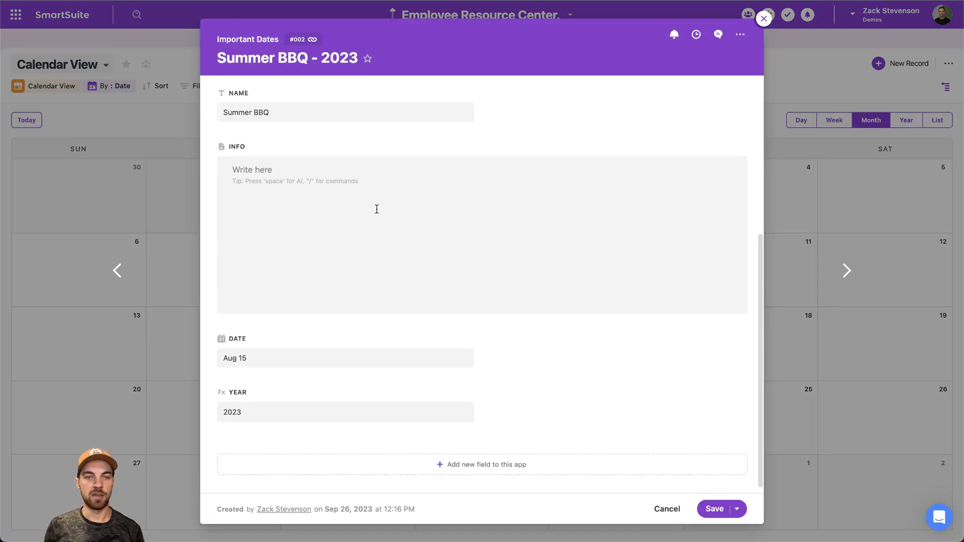
pyautogui.click(764, 19)
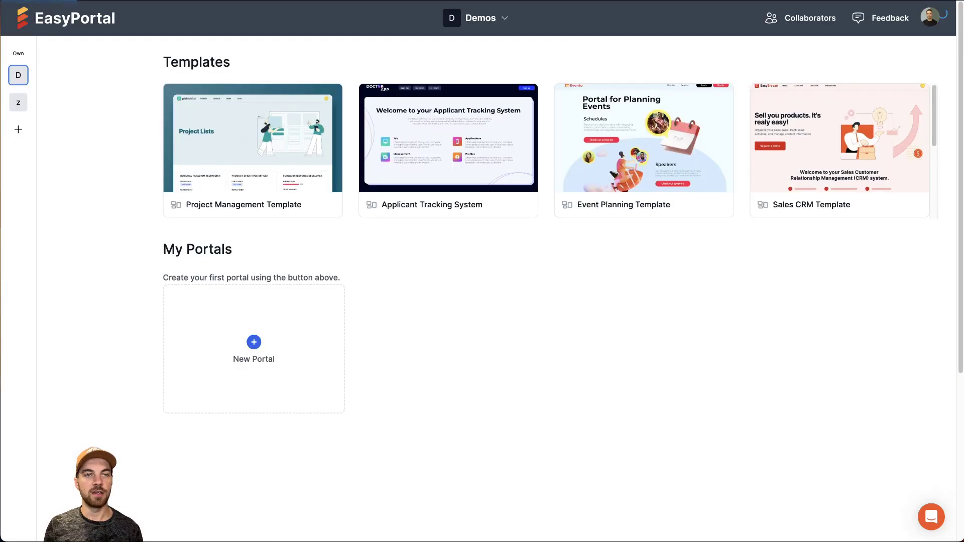
# - Create a blank portal and connect a SmartSuite account via Google sign-in as its data source
pyautogui.click(272, 358)
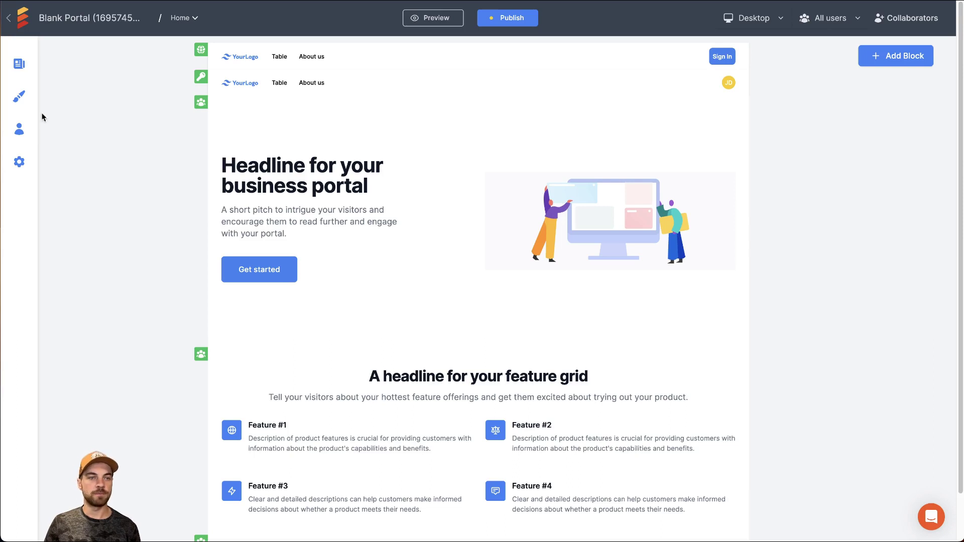
pyautogui.click(20, 165)
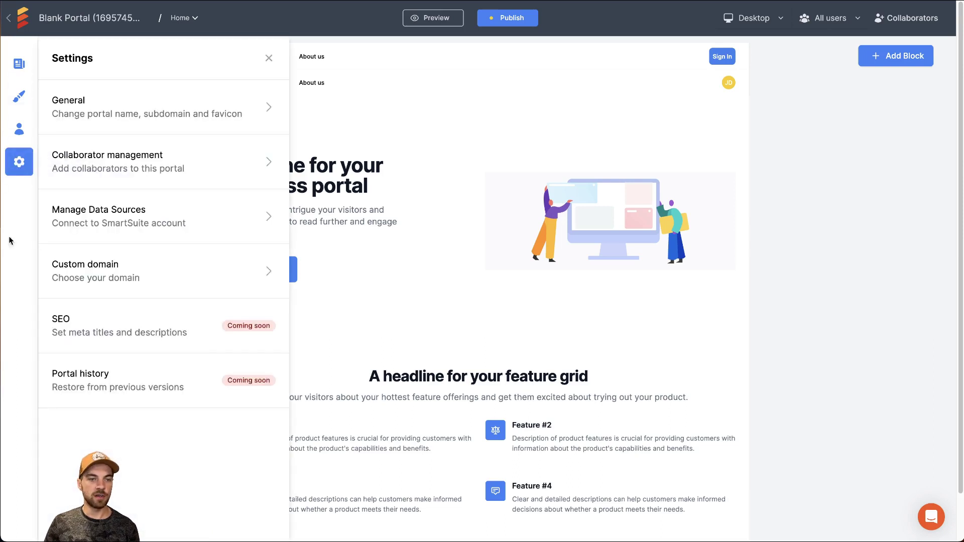
pyautogui.click(135, 223)
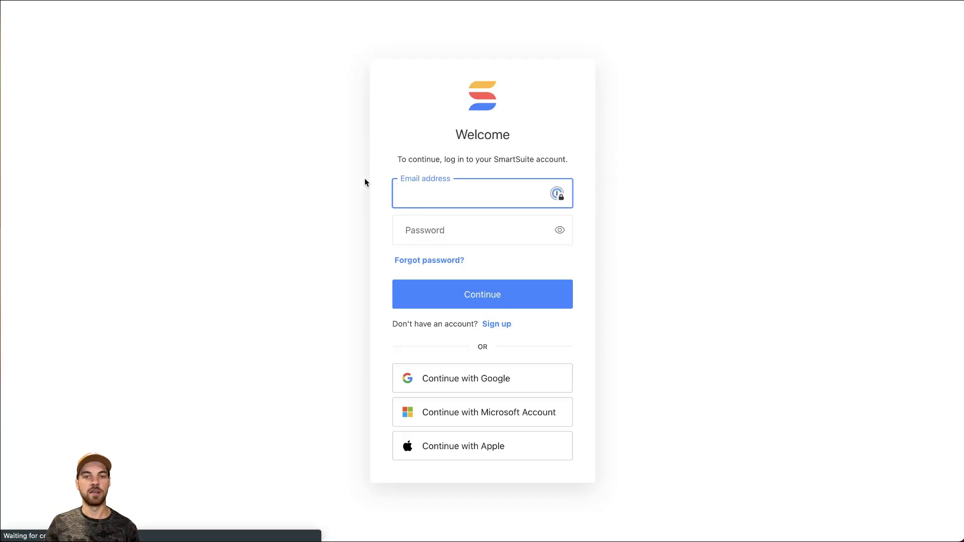
pyautogui.click(460, 388)
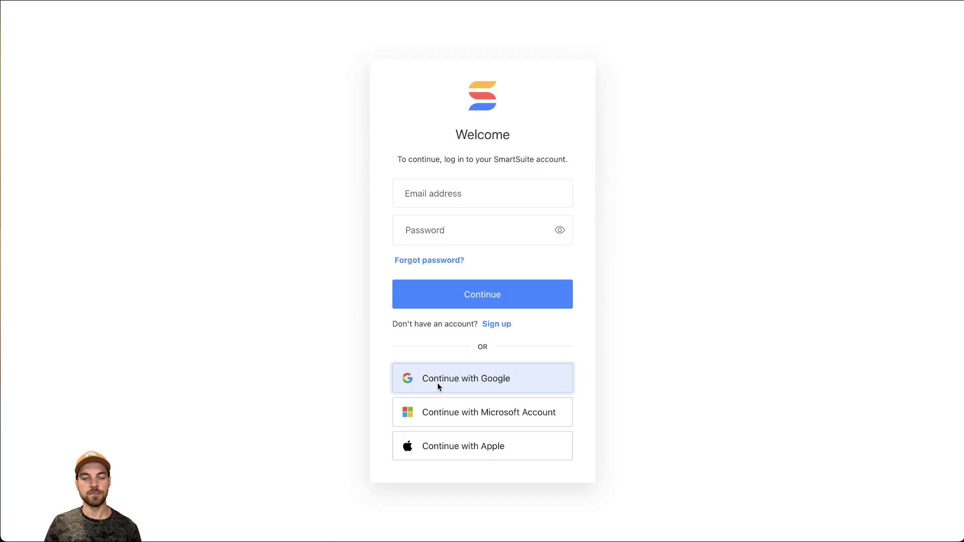
pyautogui.click(452, 244)
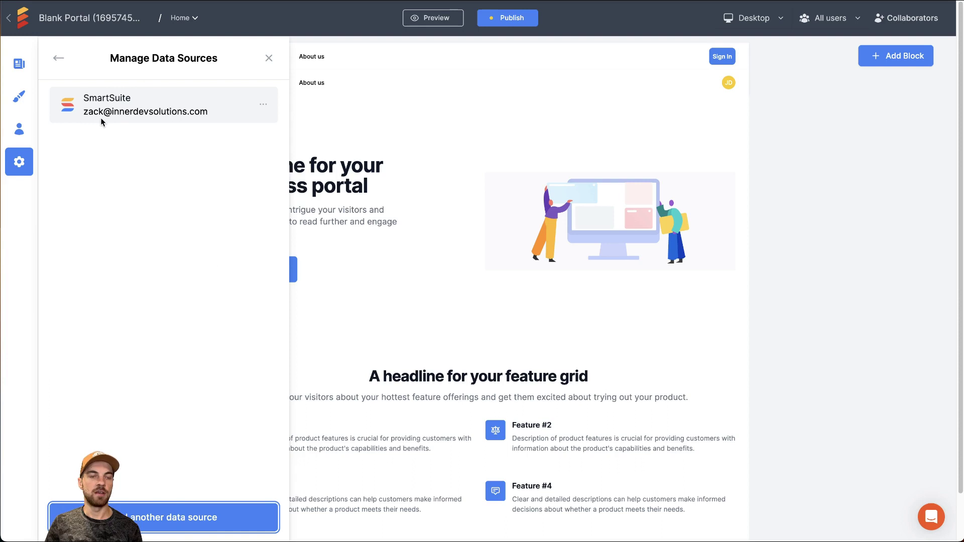
# - Add a new portal page named 'resources'
pyautogui.click(19, 64)
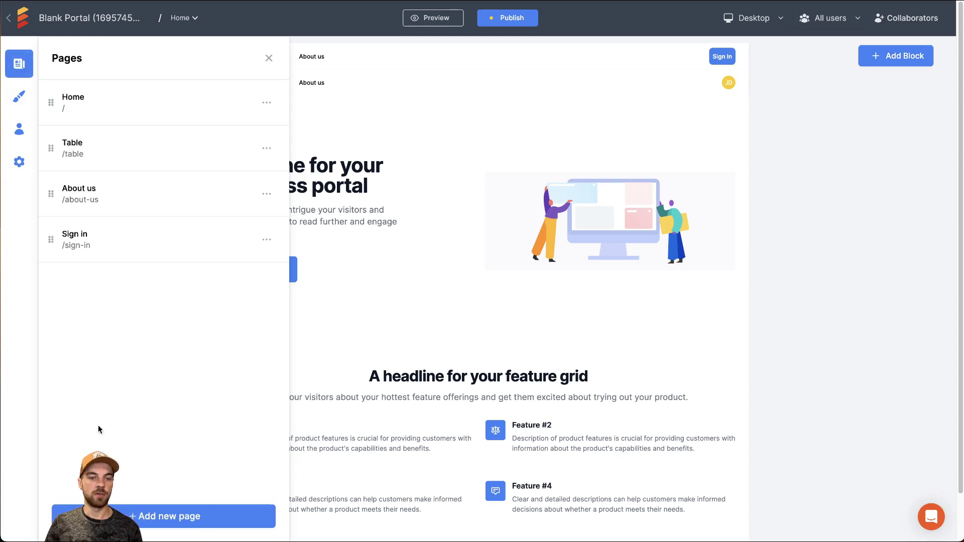
pyautogui.click(183, 519)
pyautogui.click(92, 107)
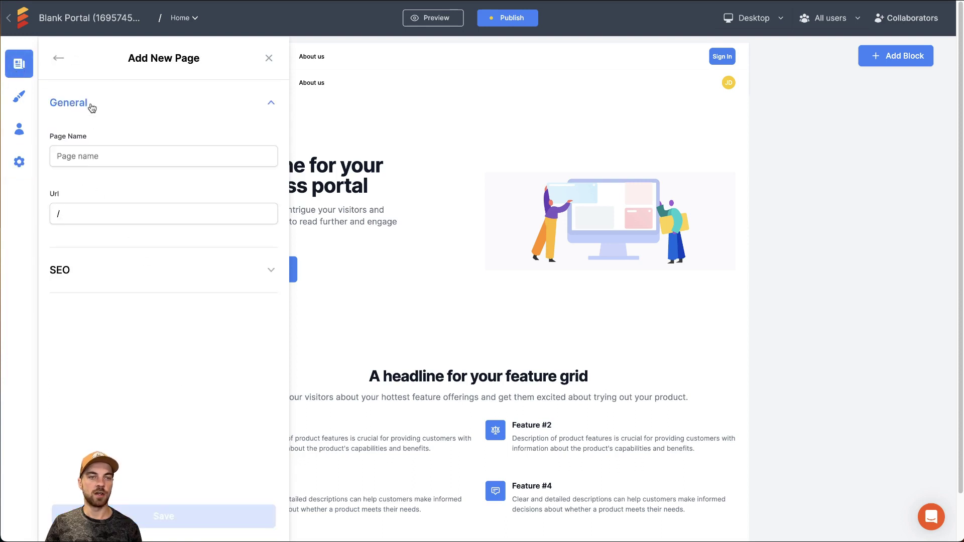
pyautogui.click(262, 156)
pyautogui.write('r')
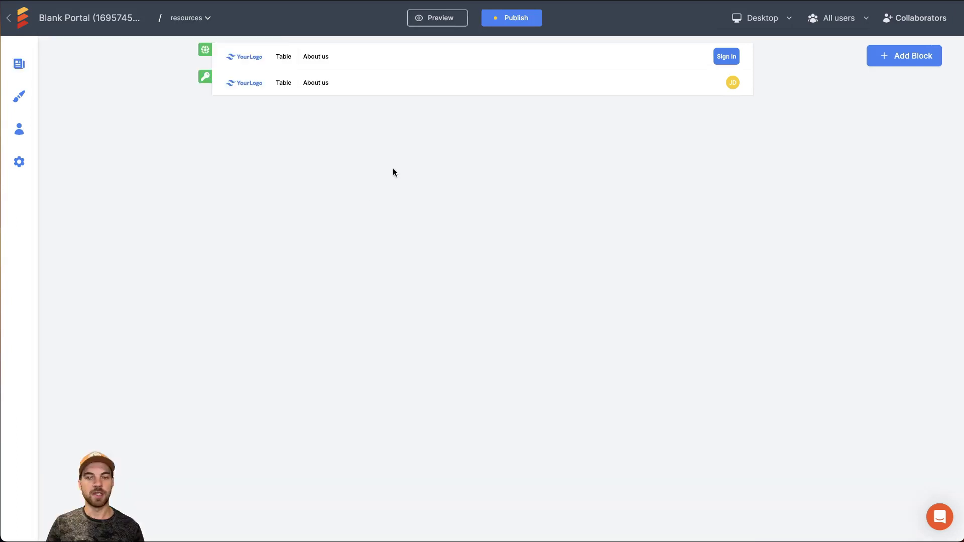
# - Insert a Default Card view dynamic block on the resources page
pyautogui.click(457, 99)
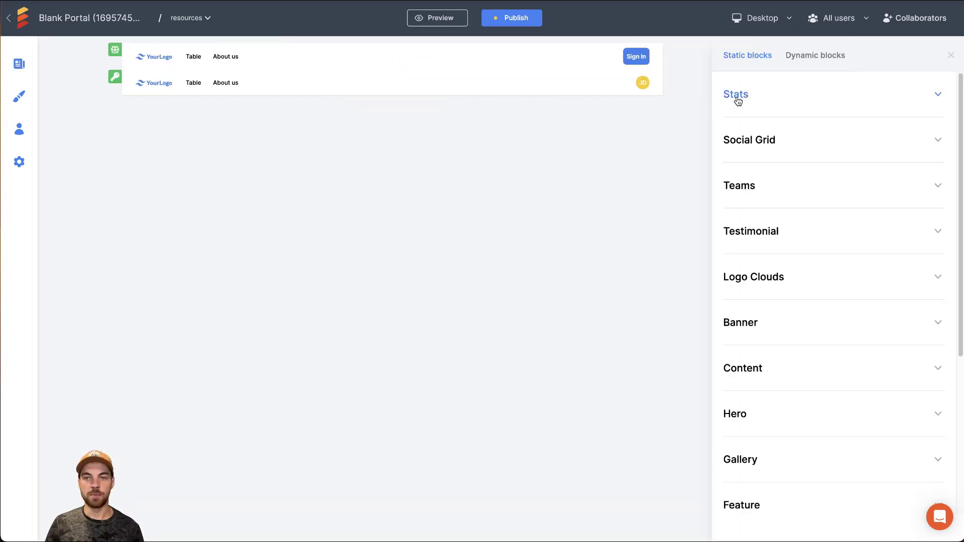
pyautogui.click(820, 65)
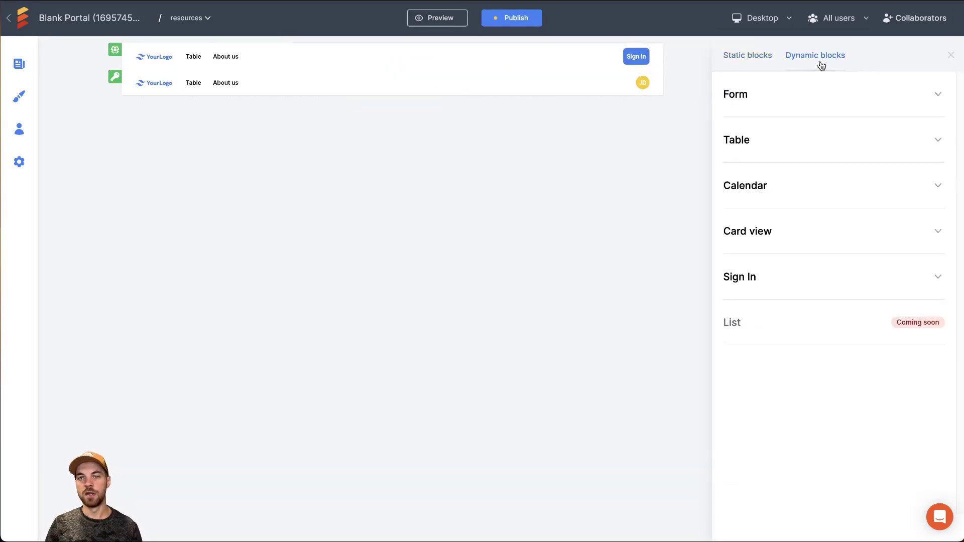
pyautogui.click(763, 243)
pyautogui.click(755, 287)
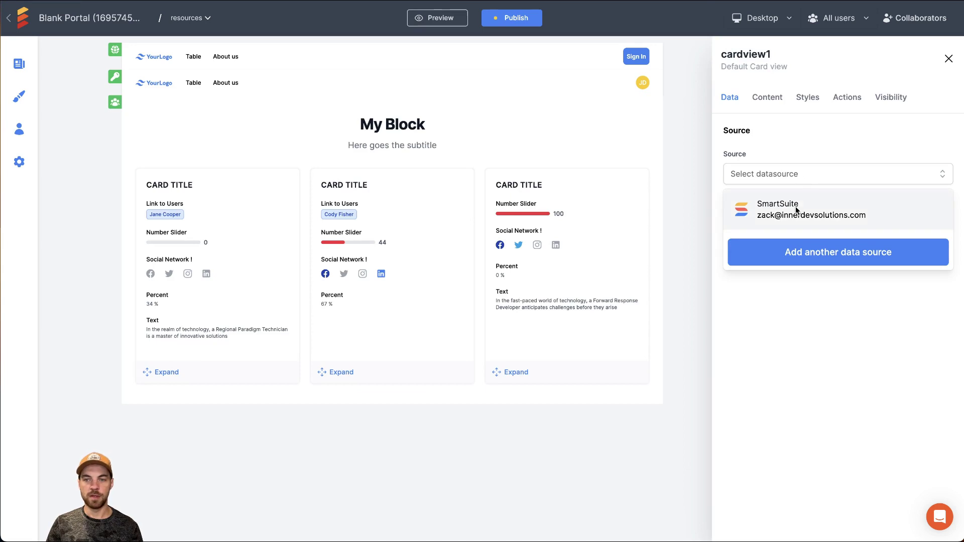
# - Point the block at SmartSuite: Demos workspace, Employee Resource Center solution, Resources application
pyautogui.click(795, 213)
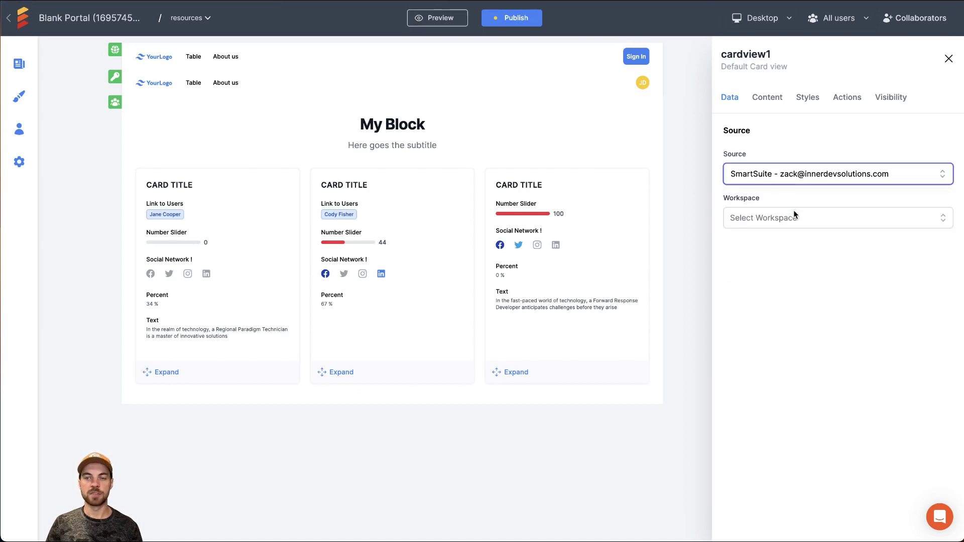
pyautogui.click(787, 219)
pyautogui.click(764, 284)
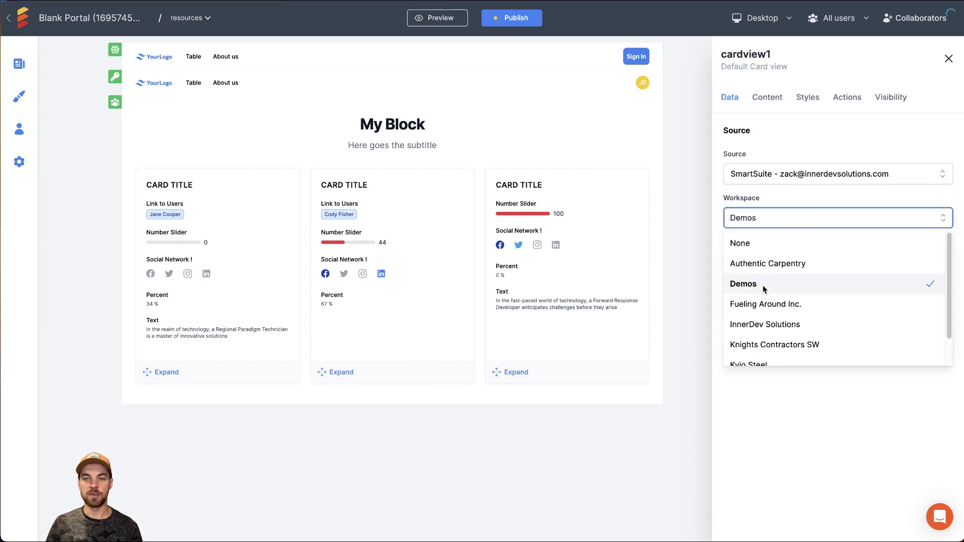
pyautogui.click(764, 266)
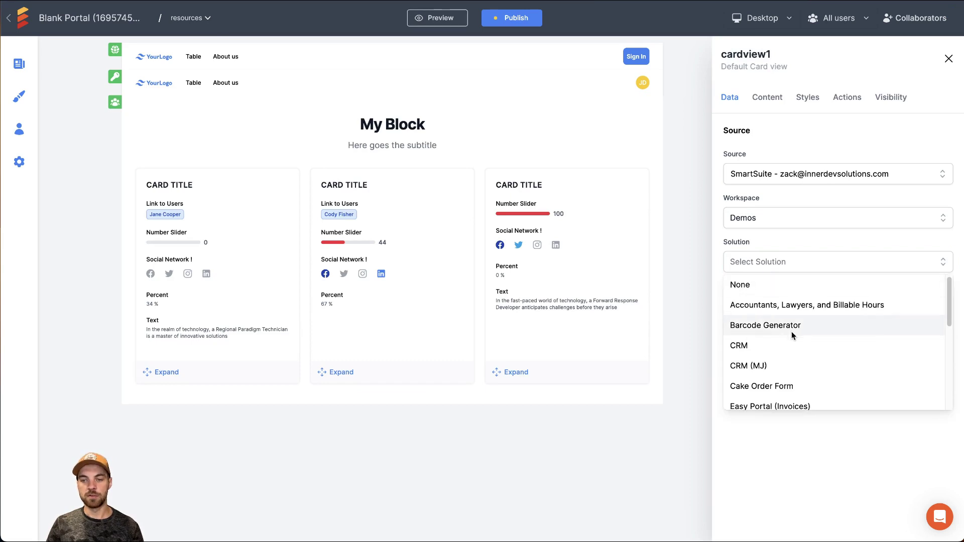
pyautogui.scroll(-2, 800, 336)
pyautogui.scroll(-1, 808, 349)
pyautogui.click(816, 361)
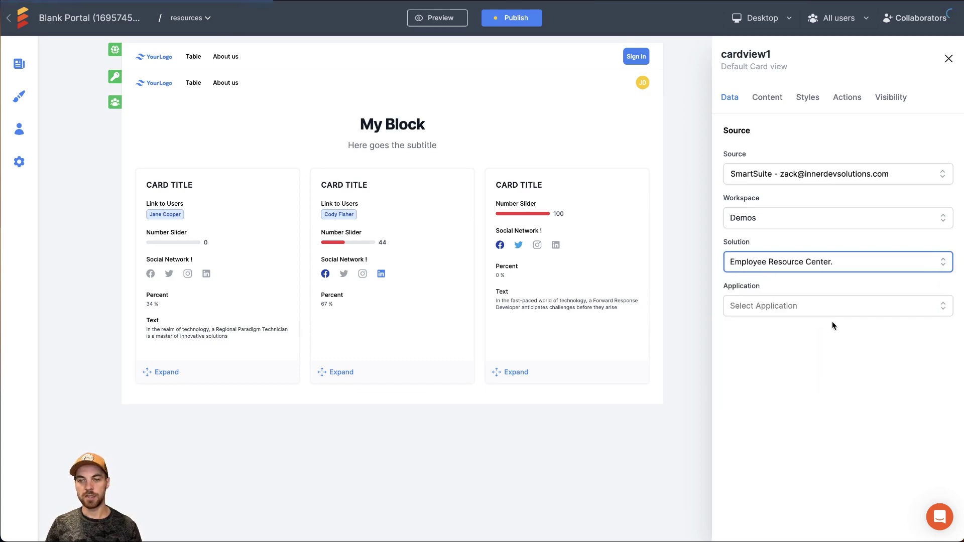
pyautogui.click(785, 306)
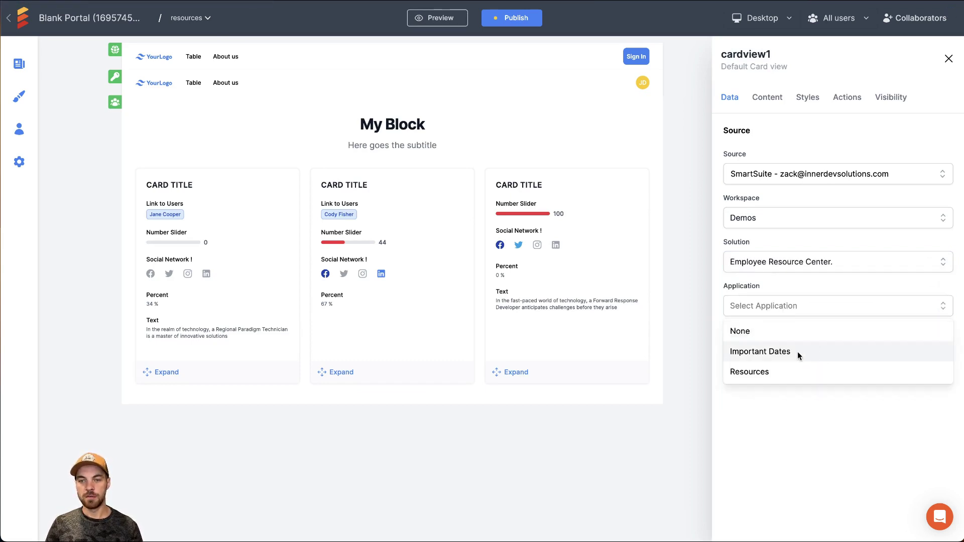
pyautogui.click(767, 372)
pyautogui.click(760, 353)
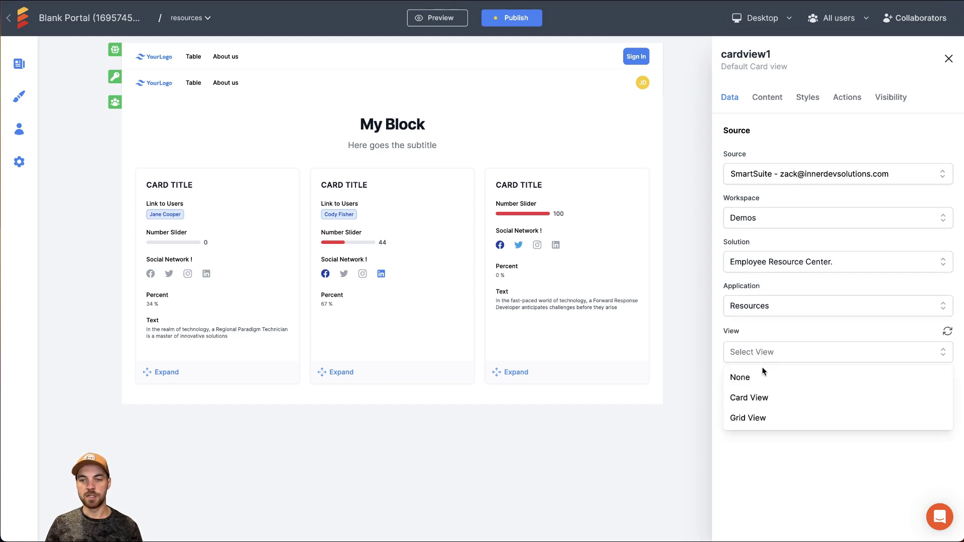
# - Choose Card View so resource cards like Privacy Policy appear, then review the Content settings
pyautogui.click(761, 397)
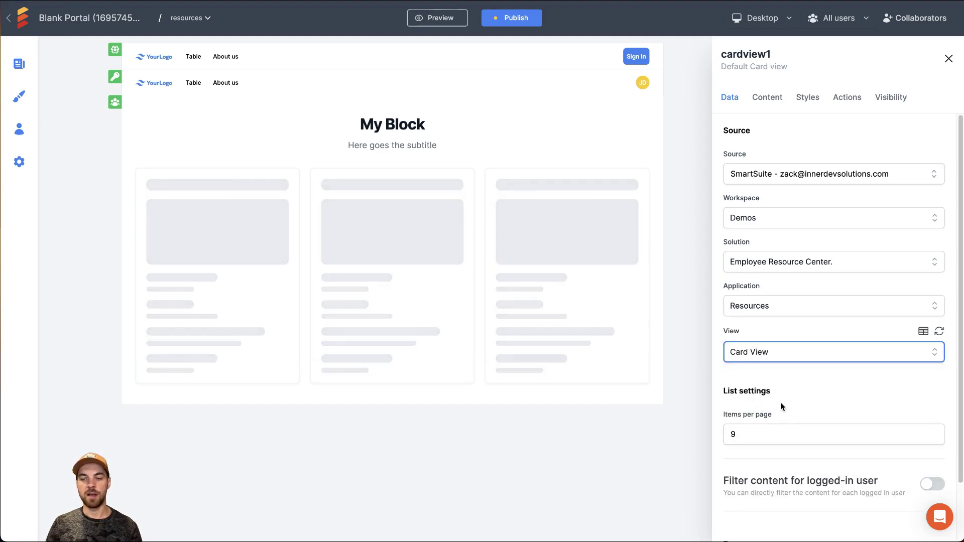
pyautogui.scroll(-1, 779, 373)
pyautogui.scroll(1, 775, 376)
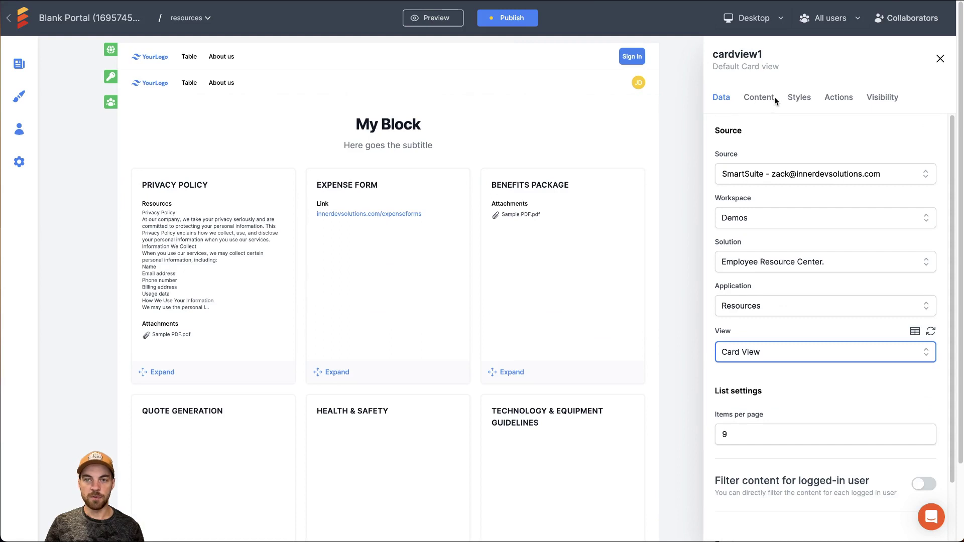
pyautogui.click(759, 98)
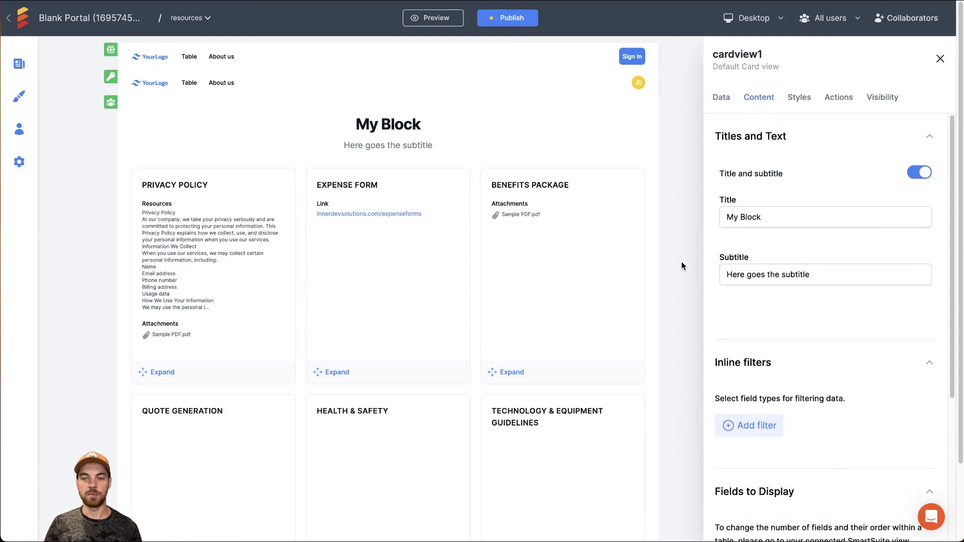
pyautogui.scroll(-2, 799, 331)
pyautogui.scroll(2, 798, 323)
pyautogui.scroll(-2, 782, 359)
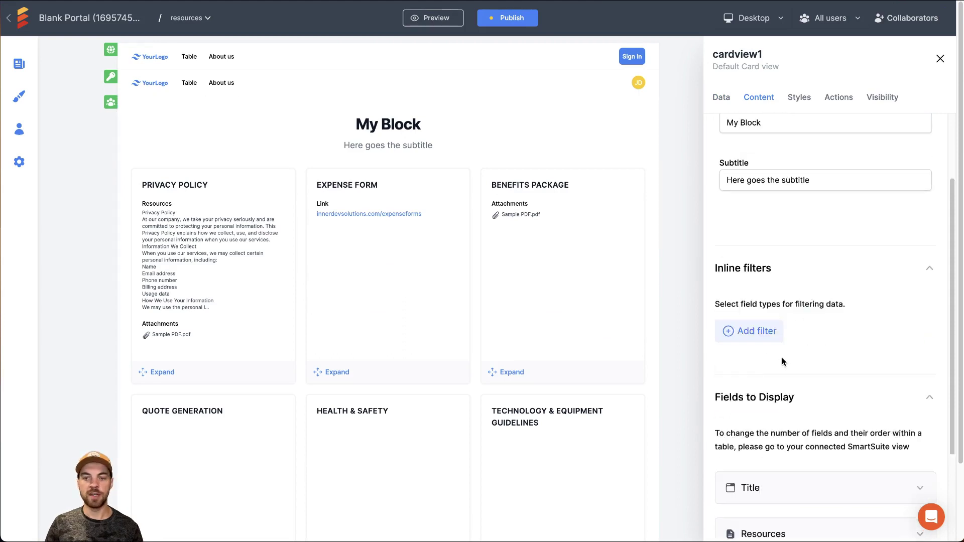
pyautogui.scroll(-5, 782, 357)
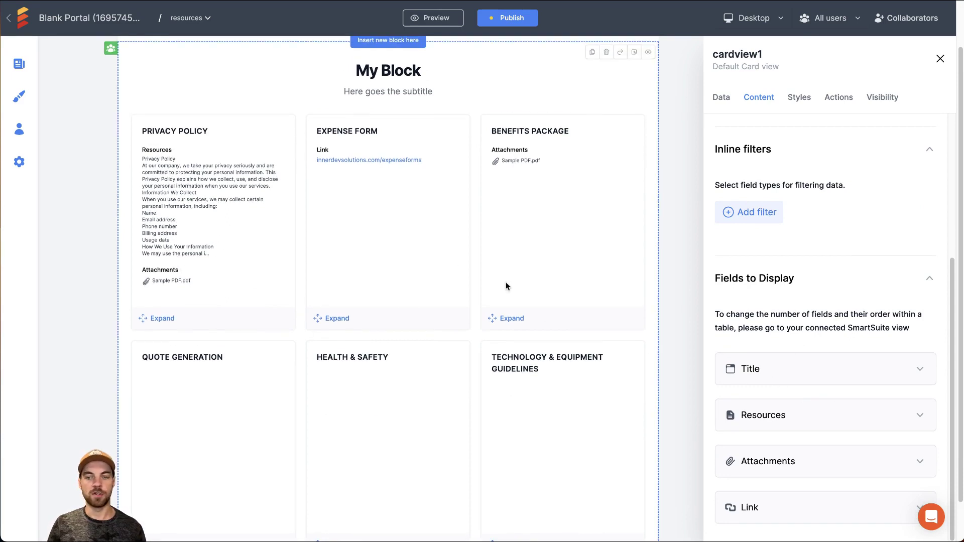
pyautogui.scroll(5, 774, 350)
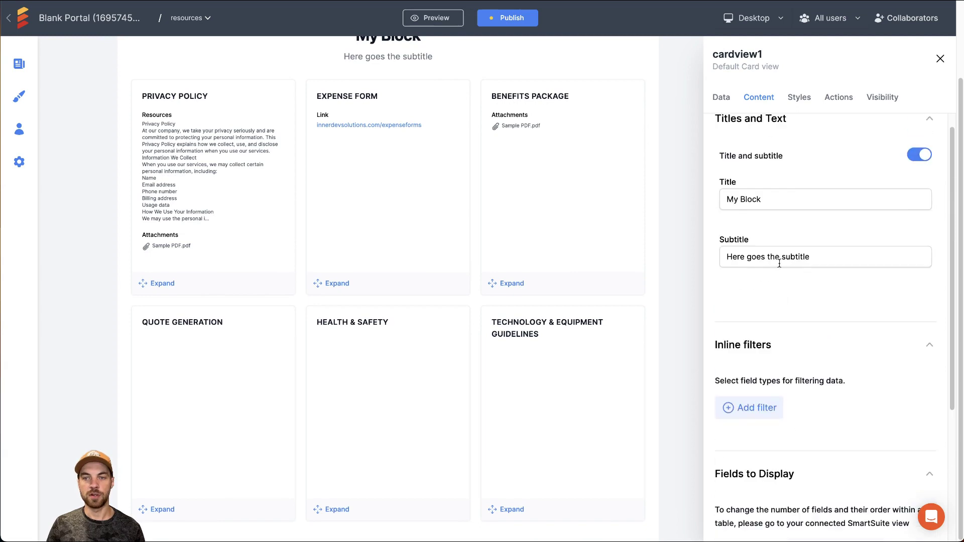
# - Review the block's Styles, Actions and Visibility settings, then return to Data
pyautogui.click(799, 99)
pyautogui.click(852, 102)
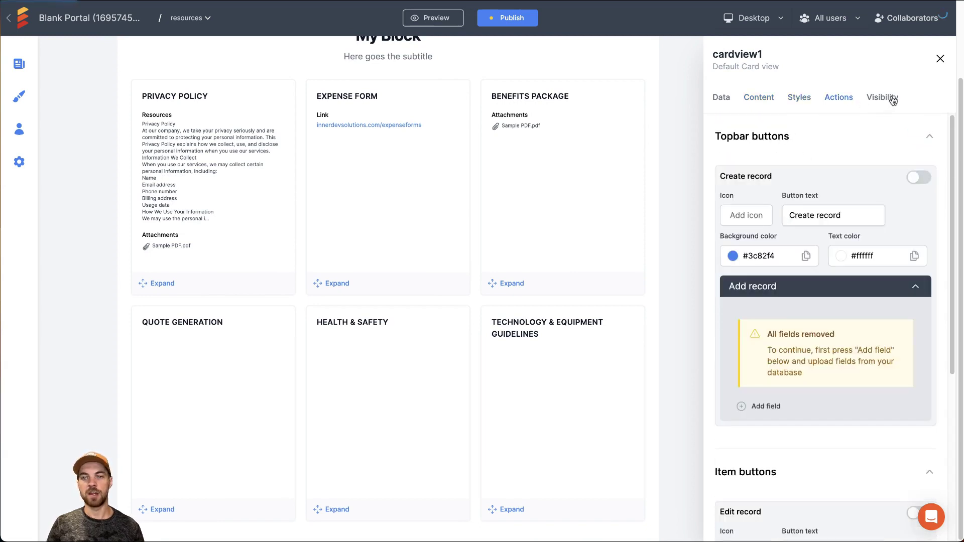
pyautogui.click(882, 97)
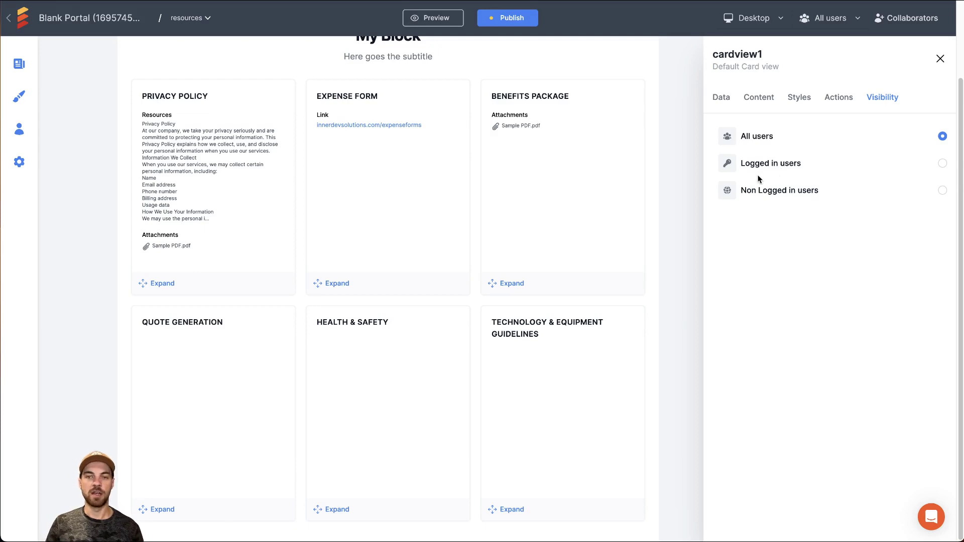
pyautogui.click(587, 183)
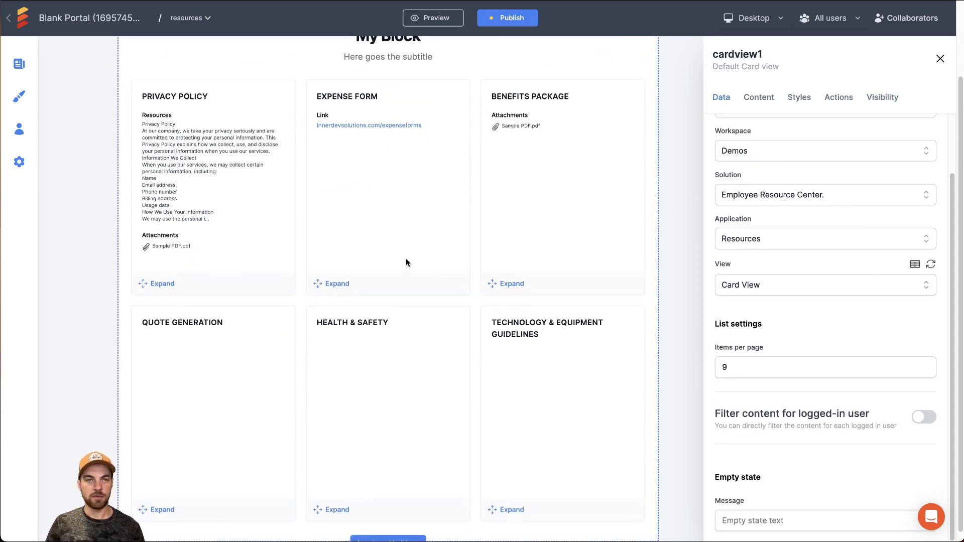
pyautogui.scroll(3, 406, 261)
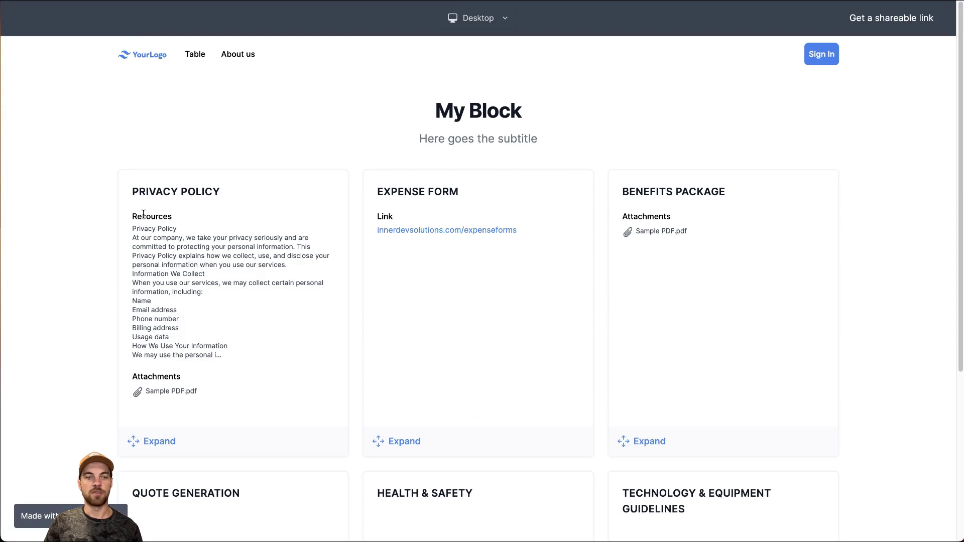
# - Browse the six resource cards, expand the Privacy Policy card's details, then close them
pyautogui.scroll(-4, 607, 263)
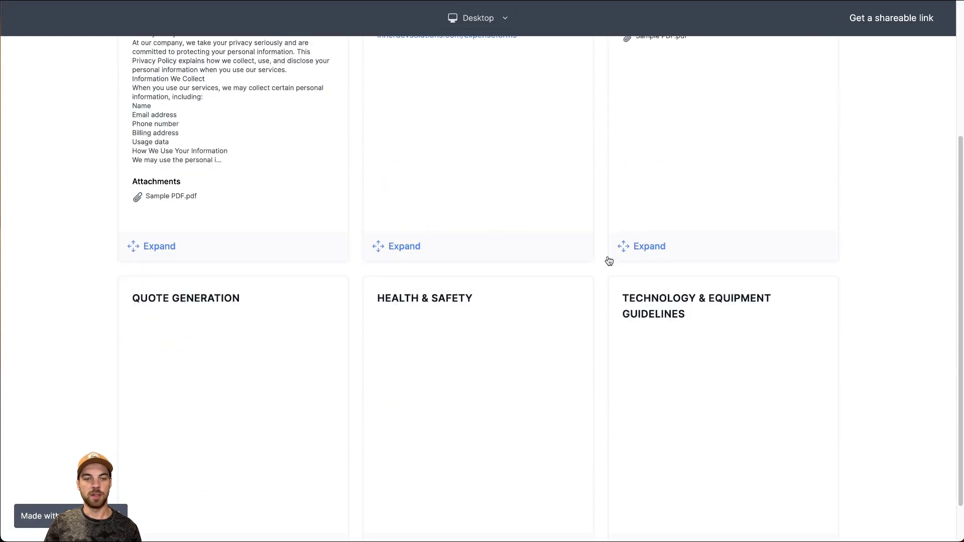
pyautogui.scroll(1, 180, 259)
pyautogui.scroll(3, 181, 259)
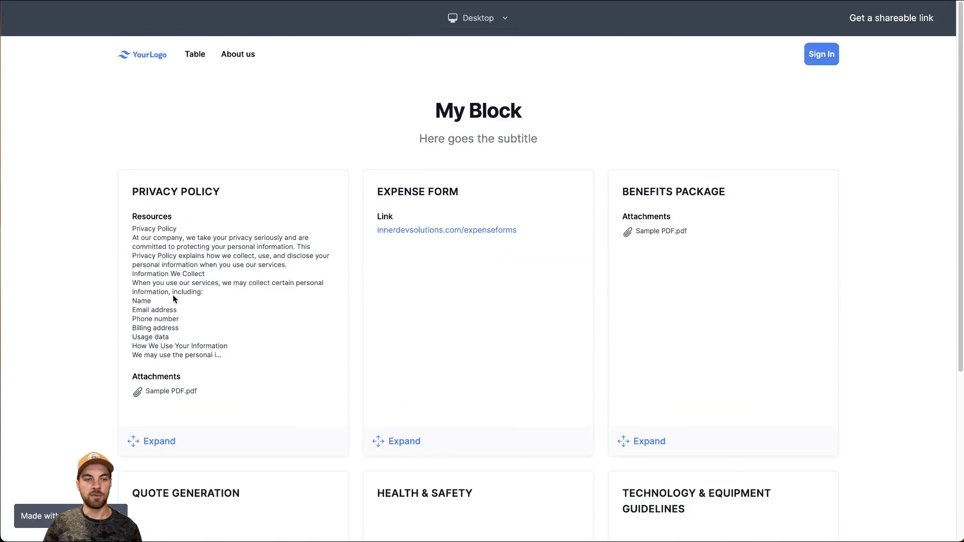
pyautogui.click(149, 442)
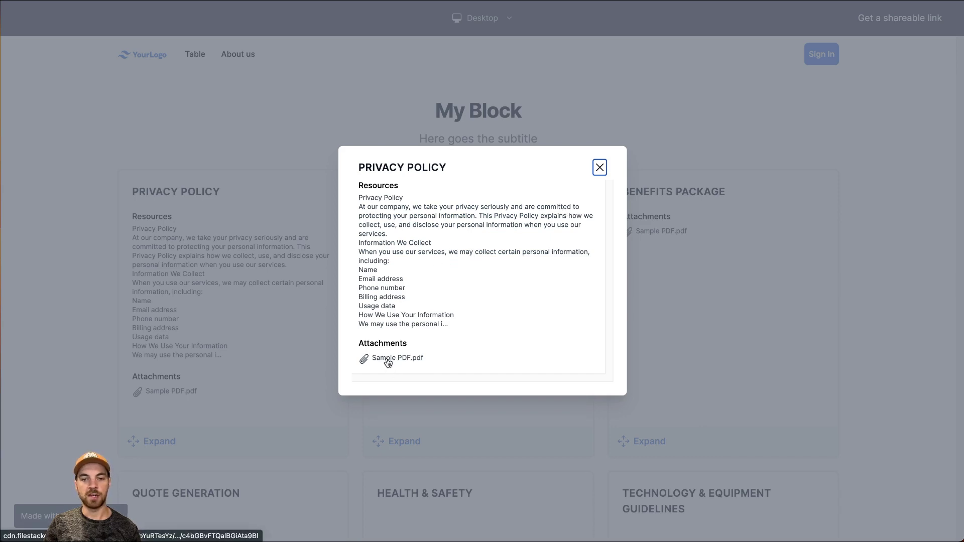
pyautogui.click(600, 169)
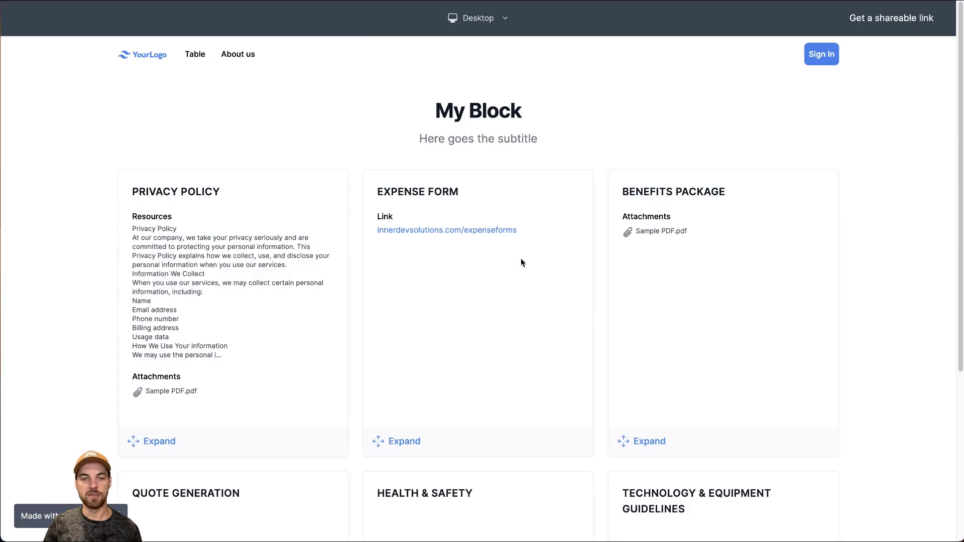
pyautogui.scroll(-3, 490, 247)
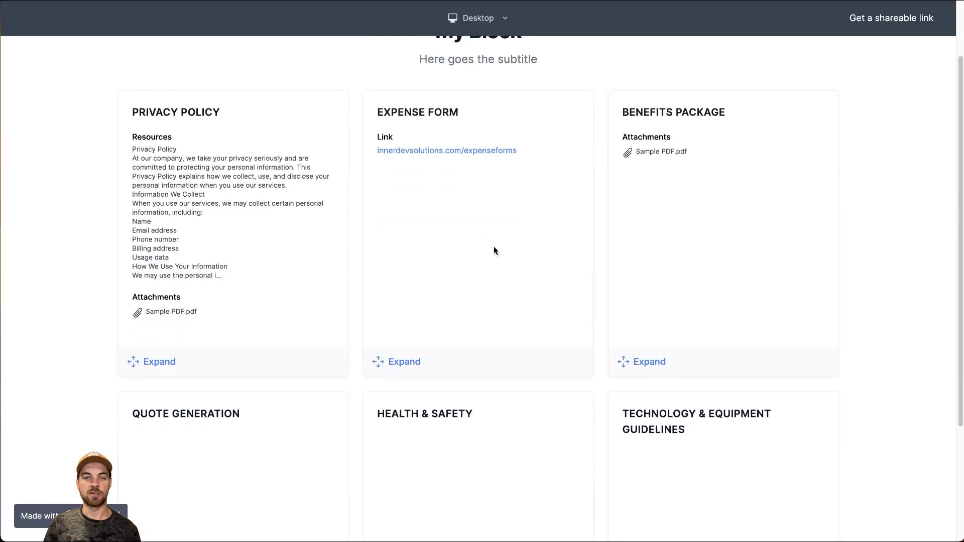
pyautogui.scroll(3, 603, 262)
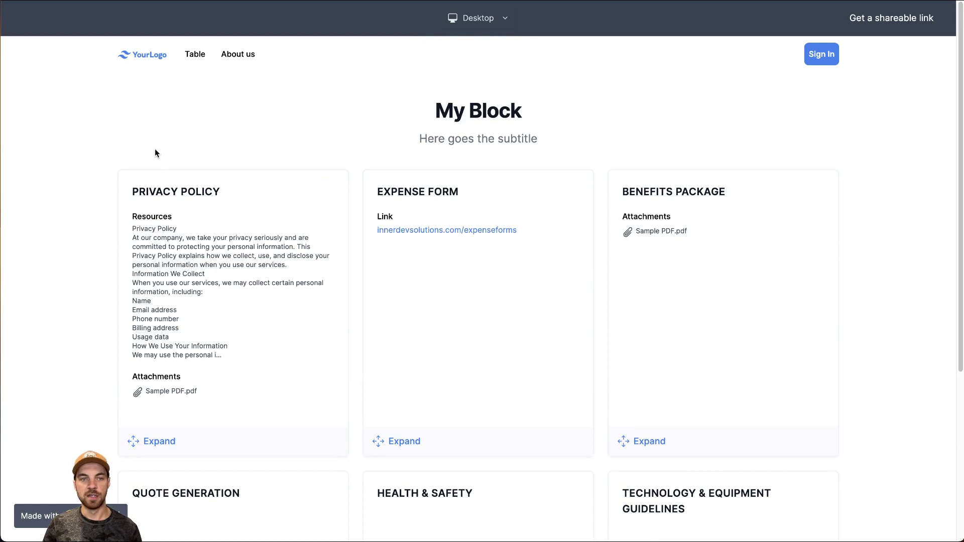